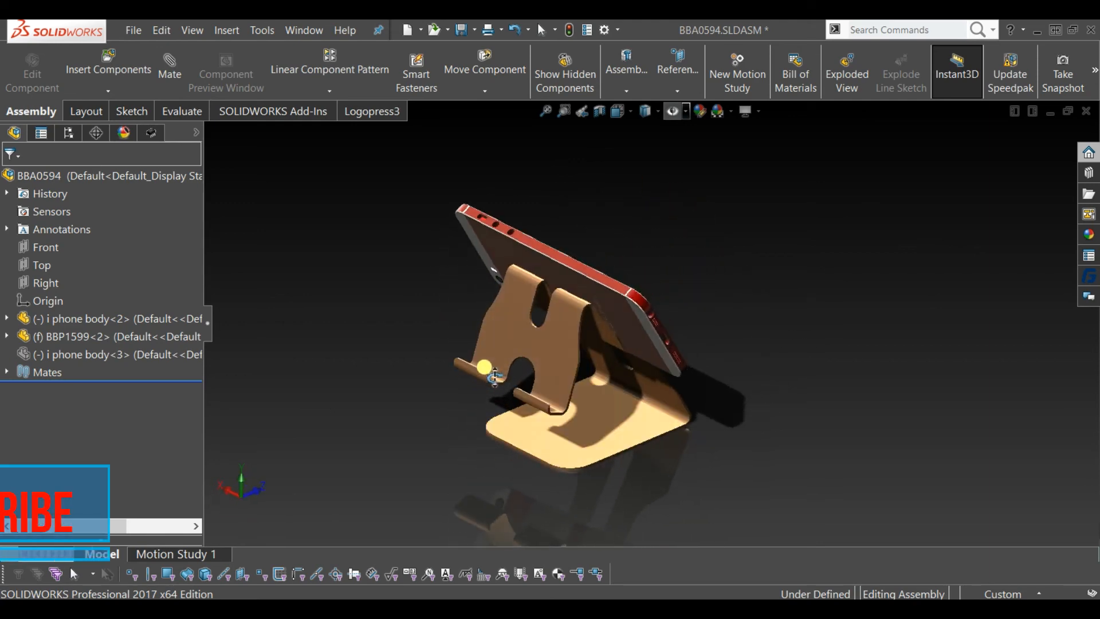
# Step: Examine the phone holder assembly, open its BBP1599 stand part and flatten it to inspect the flat pattern
pyautogui.moveTo(900, 369); pyautogui.dragTo(755, 391, button='middle')
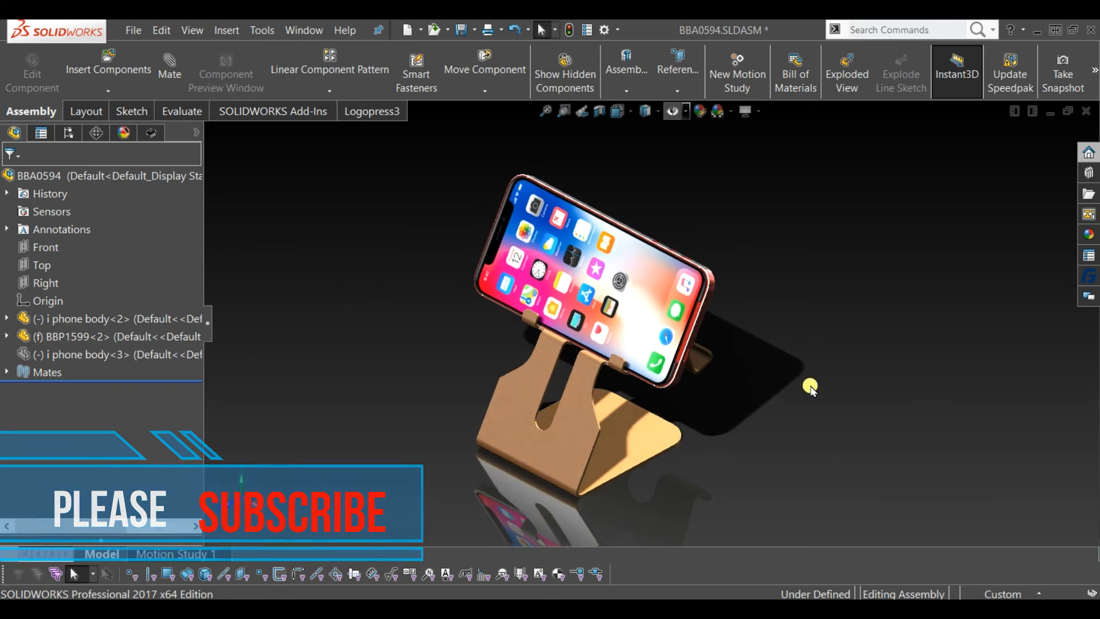
pyautogui.click(576, 437)
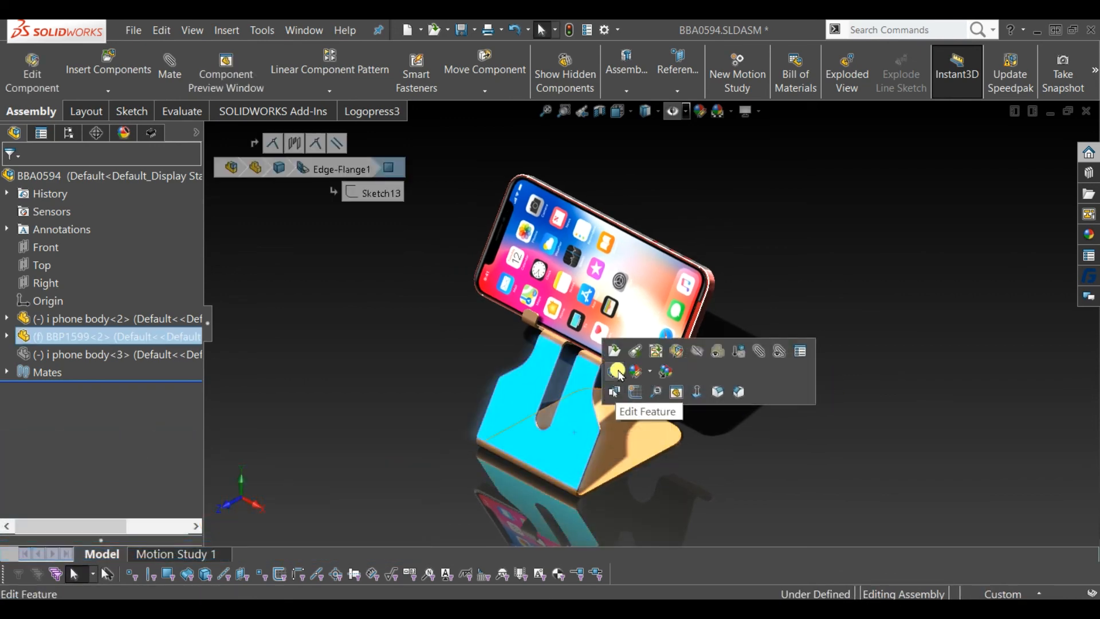
pyautogui.click(624, 385)
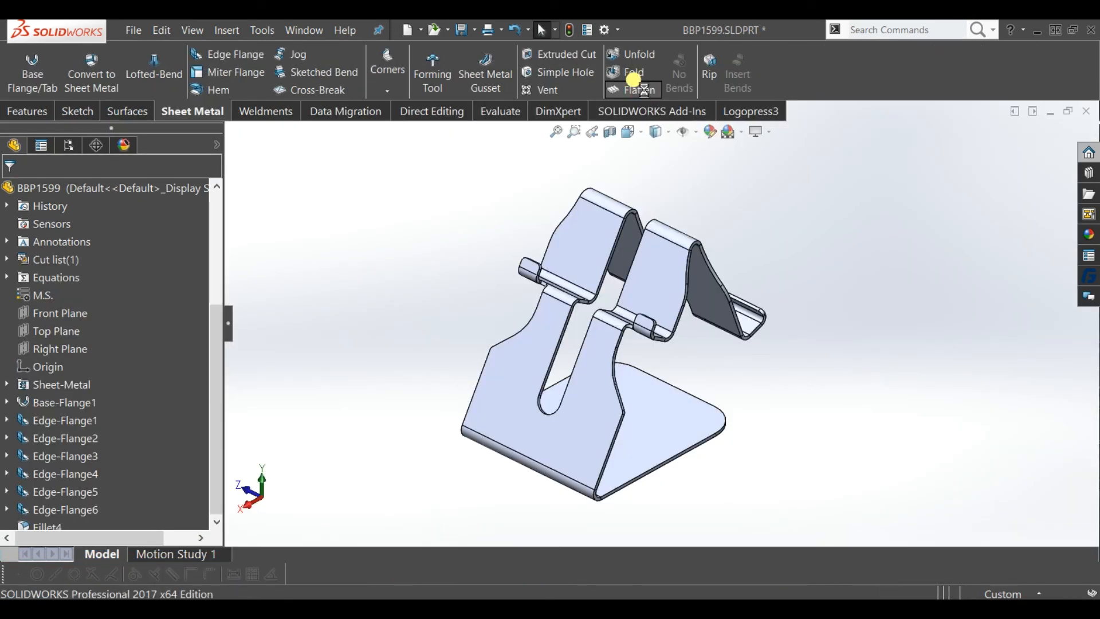
pyautogui.click(645, 90)
pyautogui.moveTo(619, 443); pyautogui.dragTo(605, 516, button='middle')
pyautogui.press('space')
pyautogui.click(604, 517)
pyautogui.scroll(-1, 715, 329)
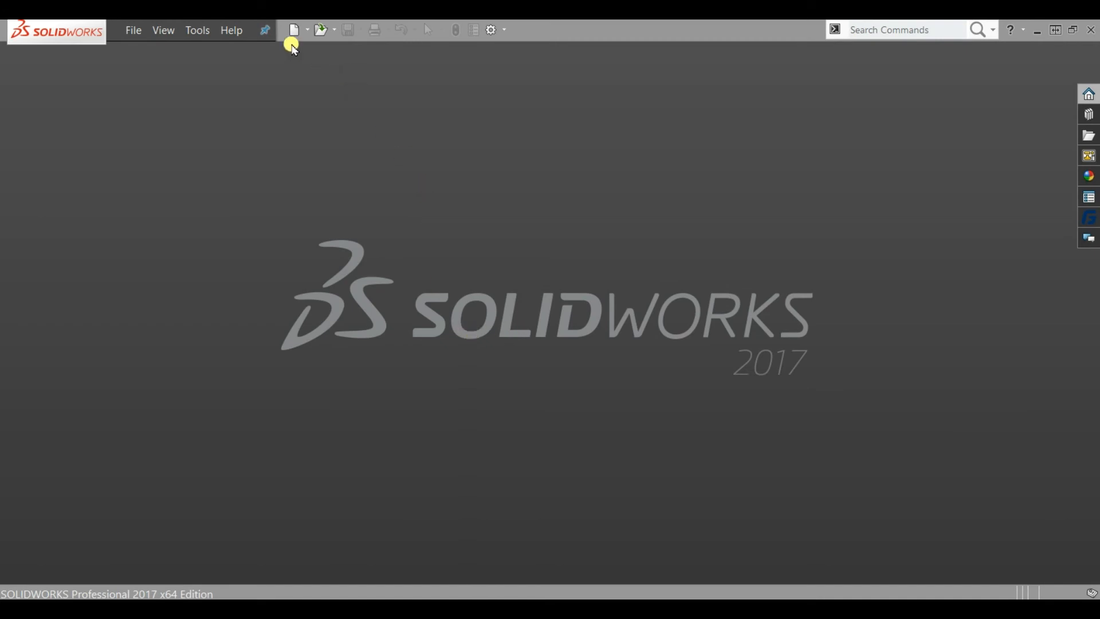
# Step: Create a new part document and start a sketch on the Front Plane
pyautogui.click(294, 35)
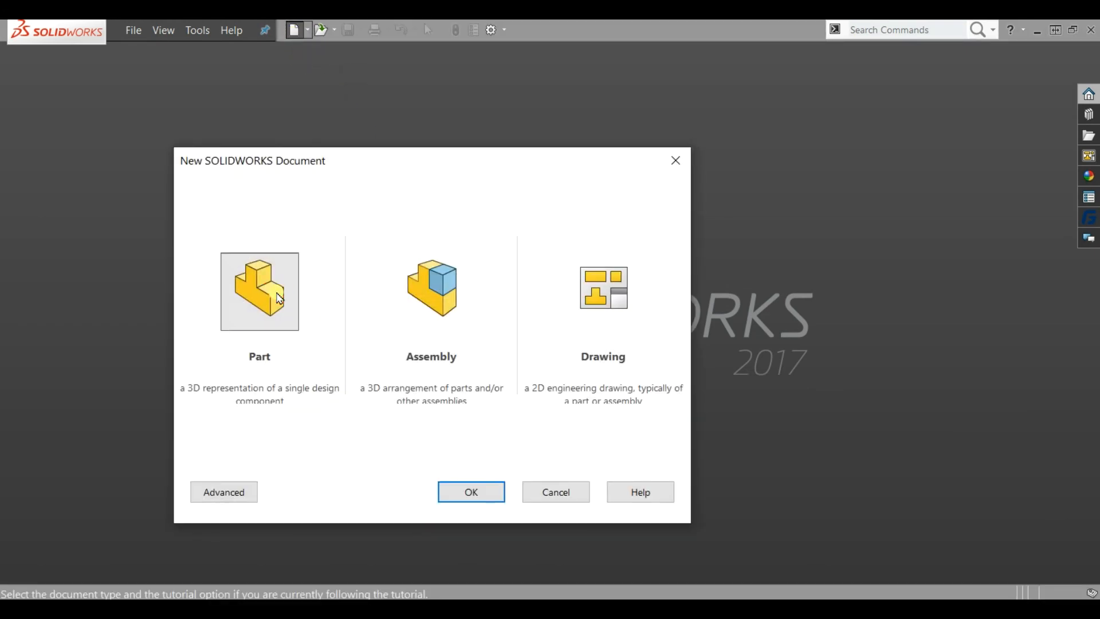
pyautogui.click(493, 497)
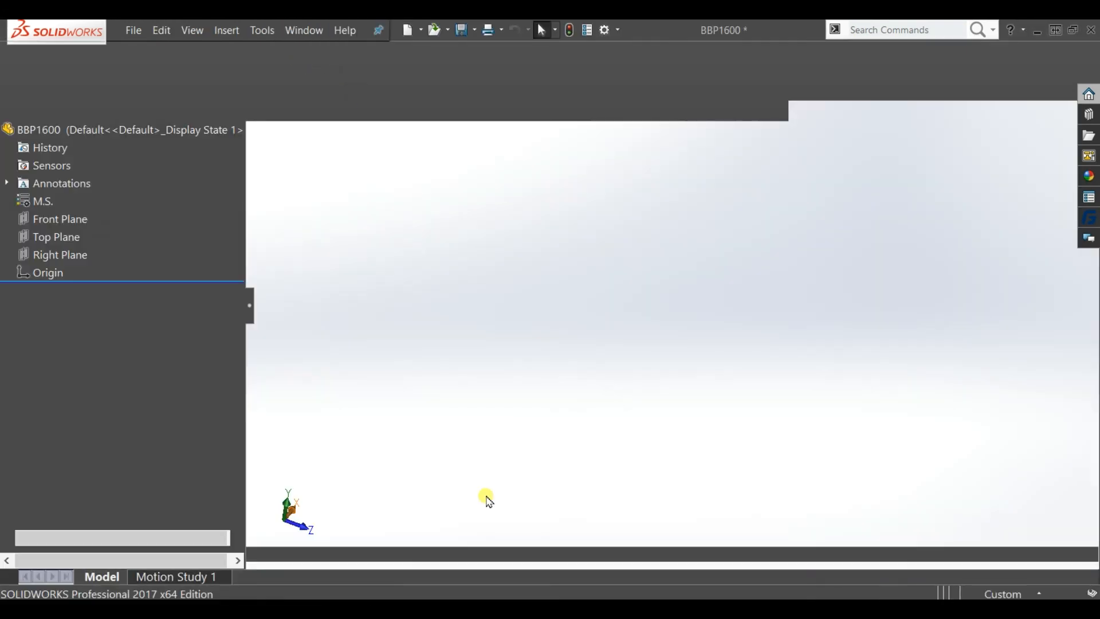
pyautogui.click(71, 278)
pyautogui.click(77, 253)
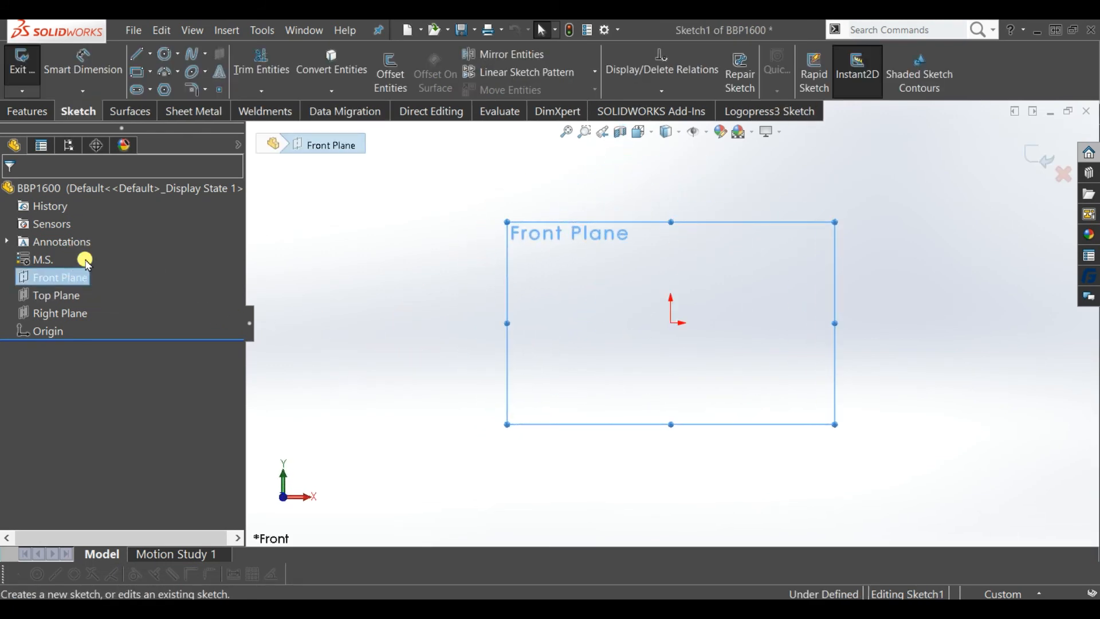
# Step: Draw a single horizontal line starting at the origin and running along the positive X direction
pyautogui.click(138, 56)
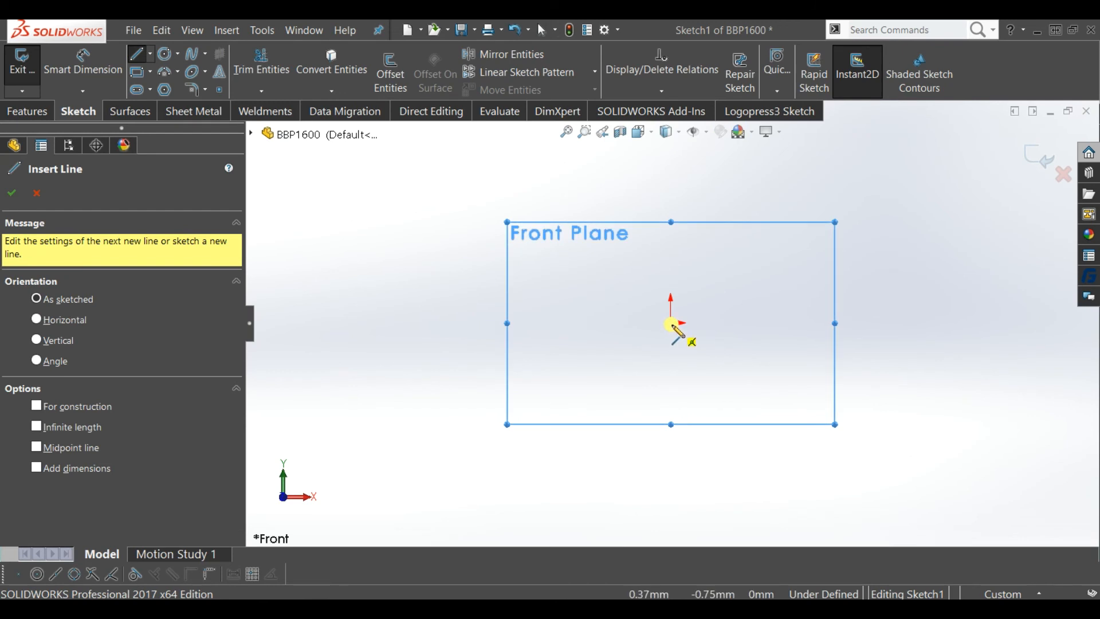
pyautogui.click(671, 323)
pyautogui.click(902, 322)
pyautogui.press('Escape')
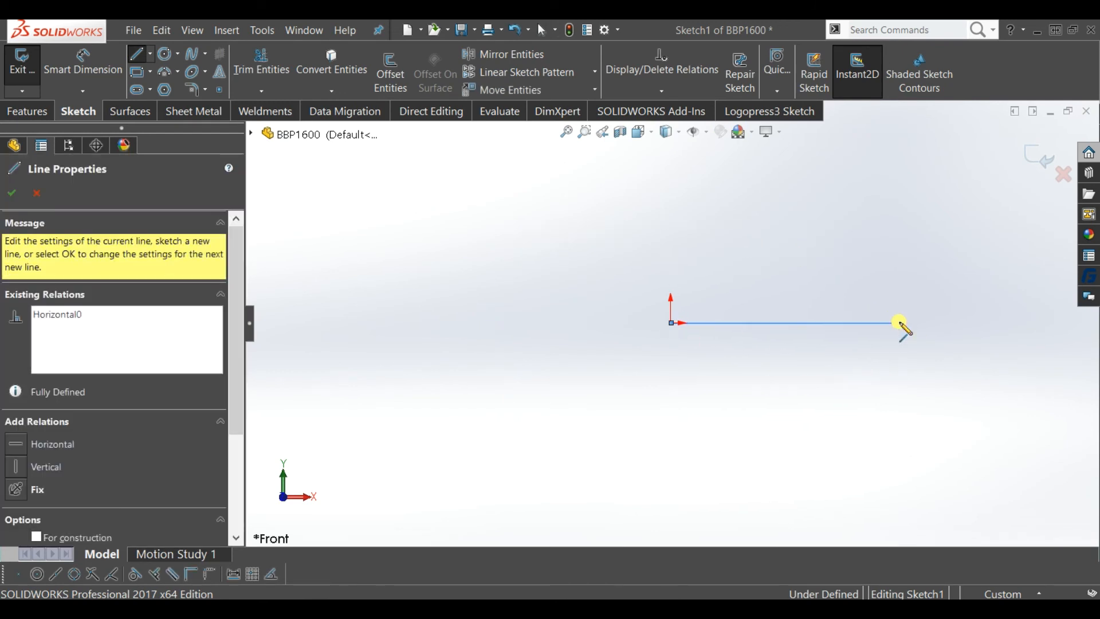
pyautogui.press('Escape')
# Step: Dimension the horizontal line's length to 90 mm and exit the sketch
pyautogui.click(74, 77)
pyautogui.click(810, 324)
pyautogui.click(808, 361)
pyautogui.write('90')
pyautogui.press('Return')
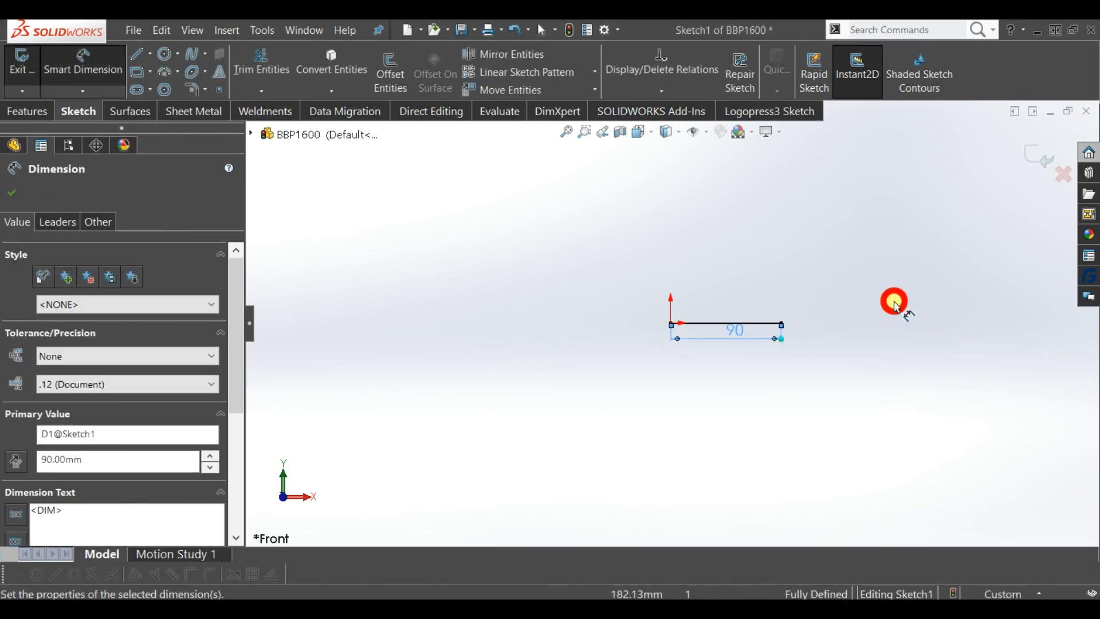
pyautogui.press('Escape')
pyautogui.hotkey('ctrl', 'b')
pyautogui.moveTo(897, 196)
pyautogui.mouseDown(button='middle')
pyautogui.moveTo(711, 246)
pyautogui.moveTo(768, 356)
pyautogui.mouseUp(button='middle')
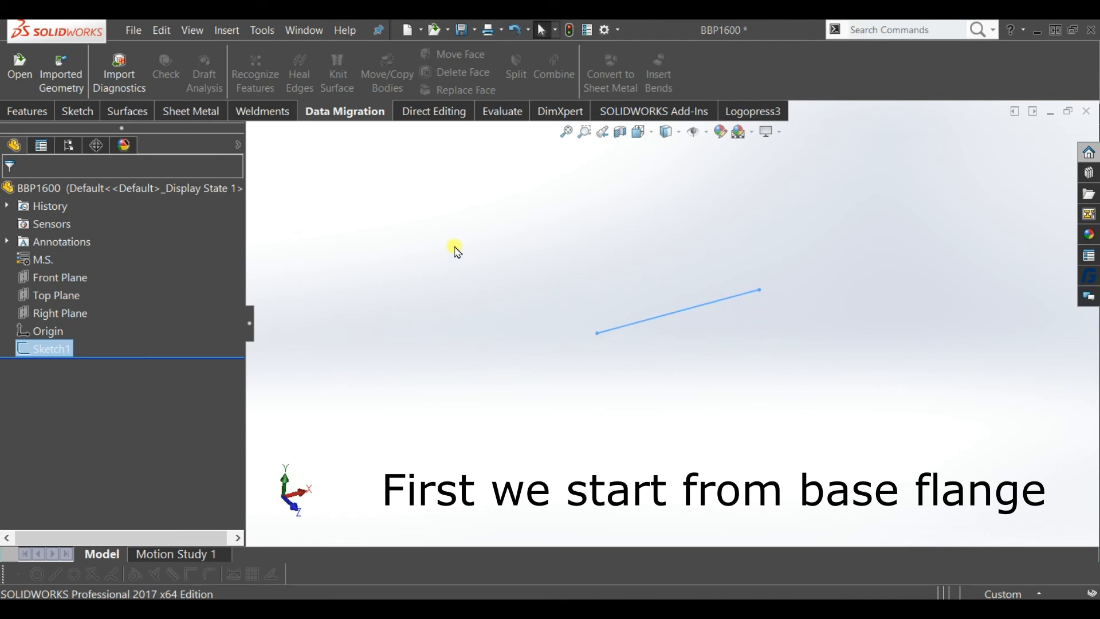
# Step: Create a Base Flange from the sketched line with a 75 mm Mid Plane depth, 1.5 mm thickness and 3 mm bend radius
pyautogui.click(192, 115)
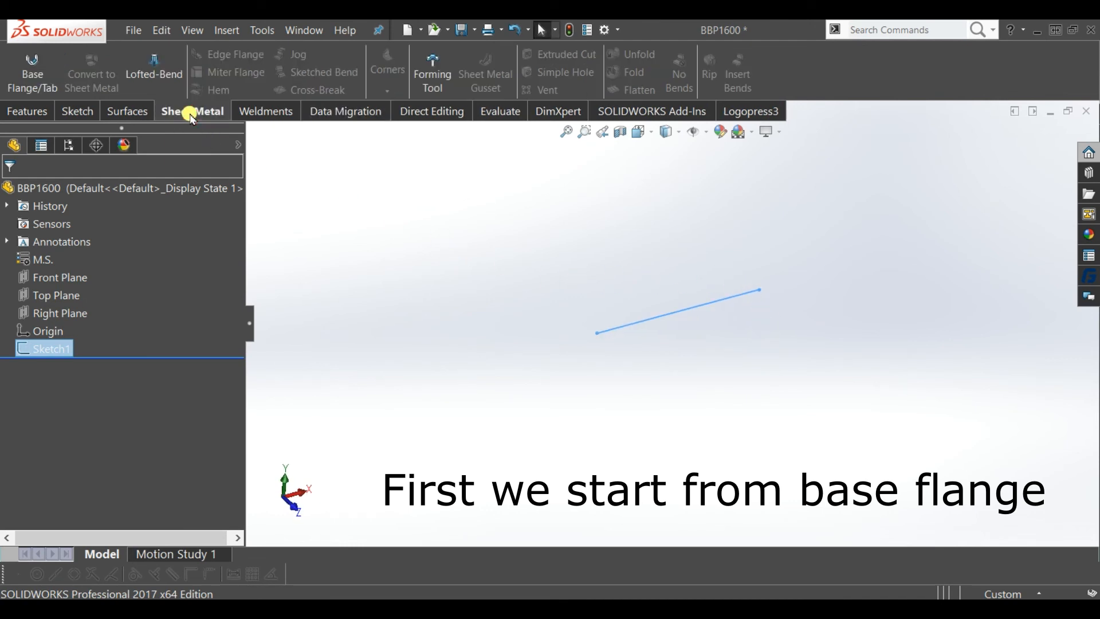
pyautogui.click(34, 74)
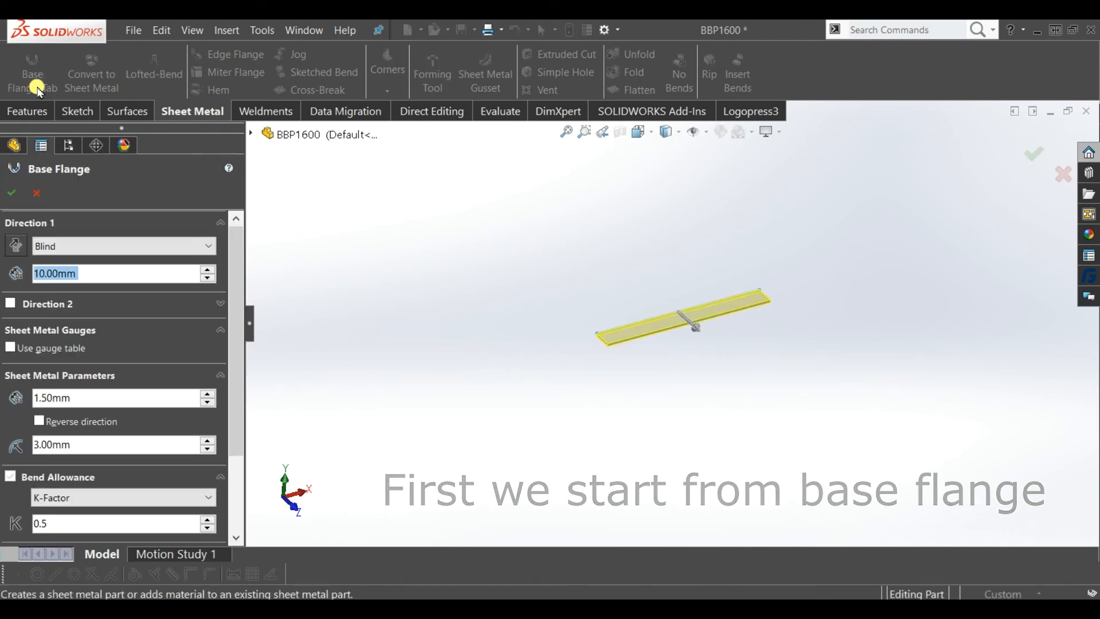
pyautogui.click(96, 246)
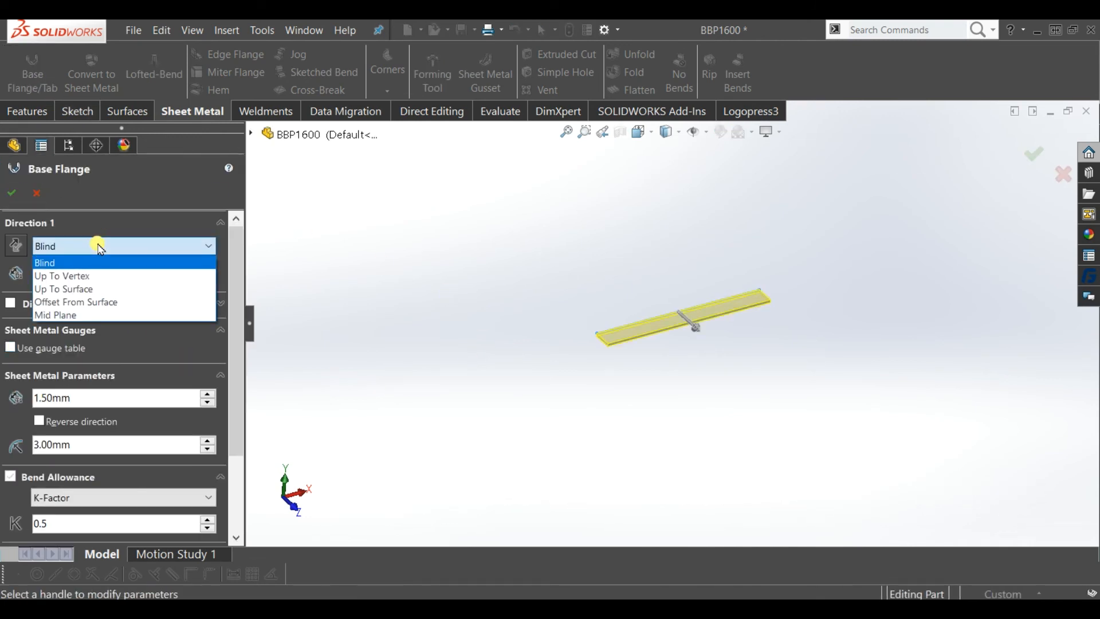
pyautogui.click(86, 314)
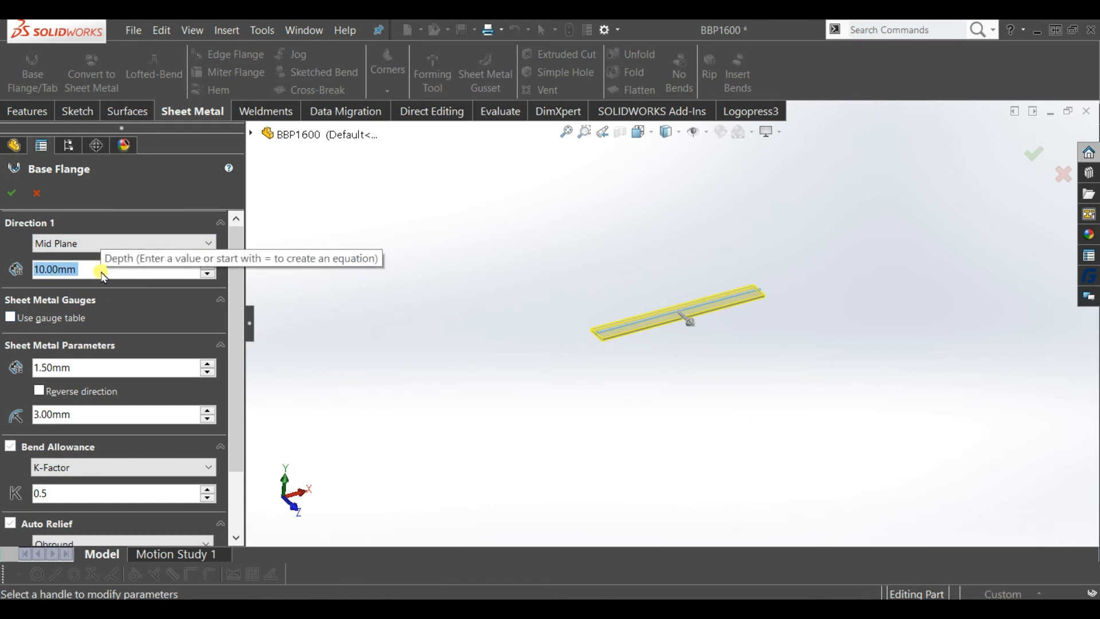
pyautogui.write('75')
pyautogui.click(103, 370)
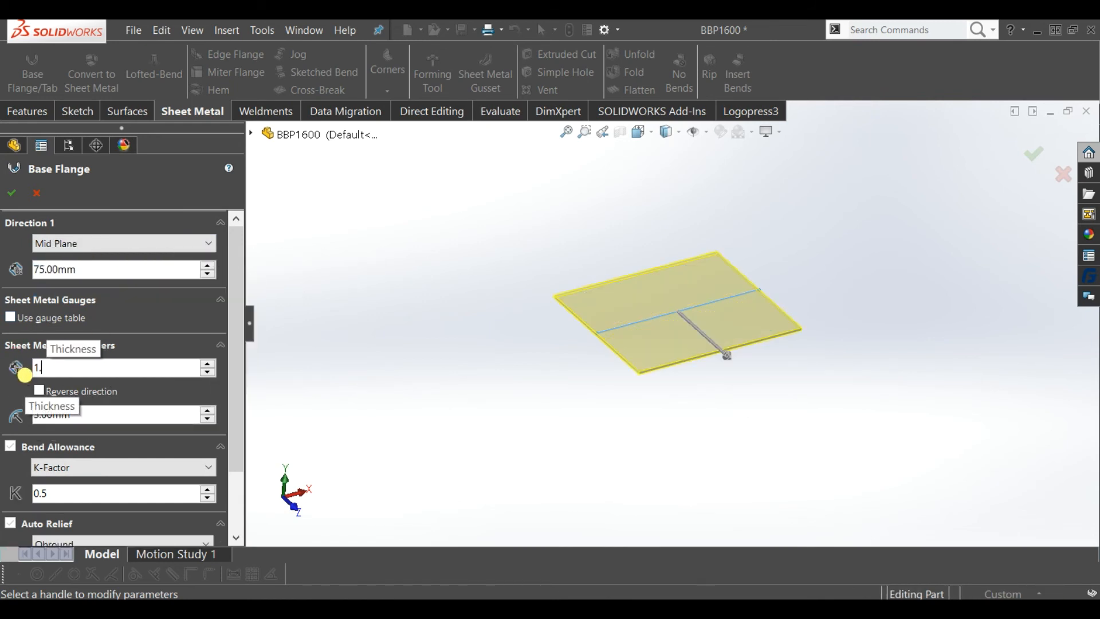
pyautogui.click(118, 413)
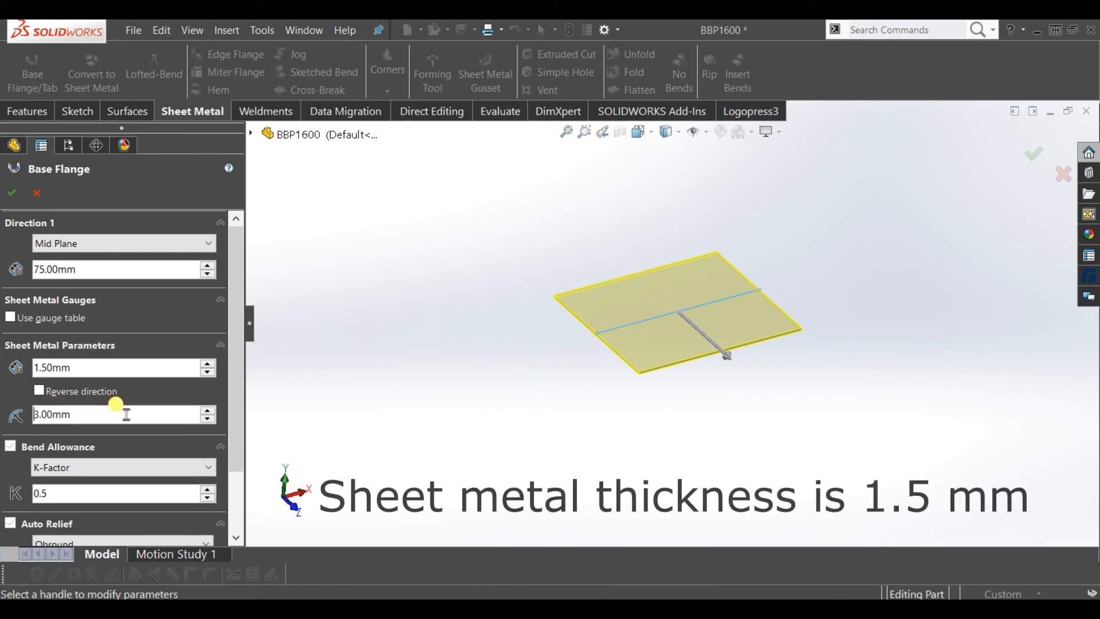
pyautogui.moveTo(233, 388); pyautogui.dragTo(228, 471)
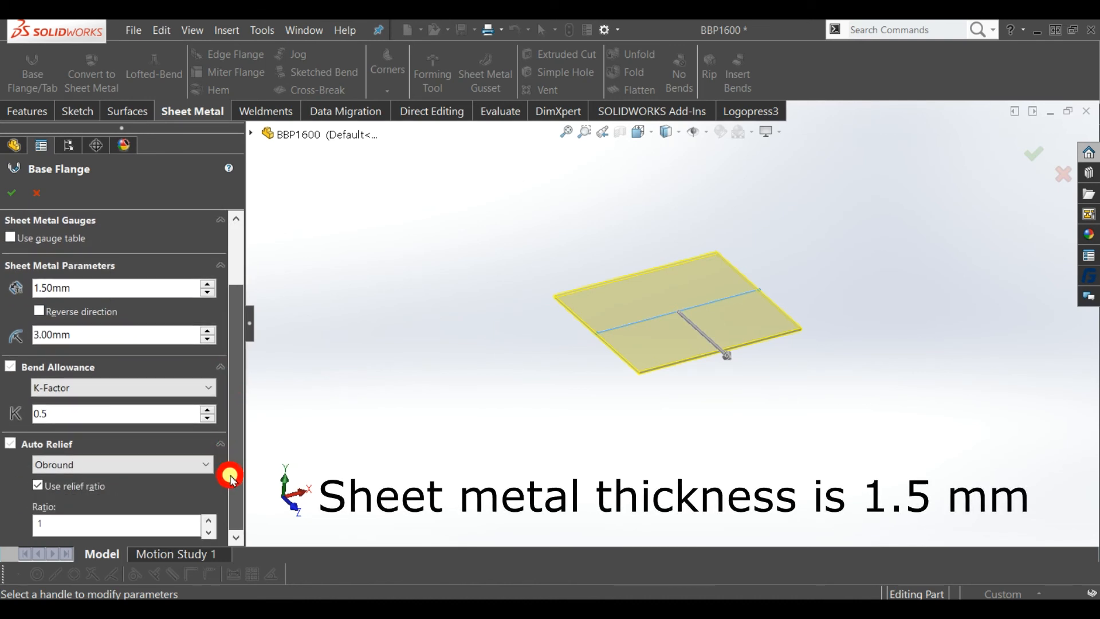
pyautogui.click(12, 193)
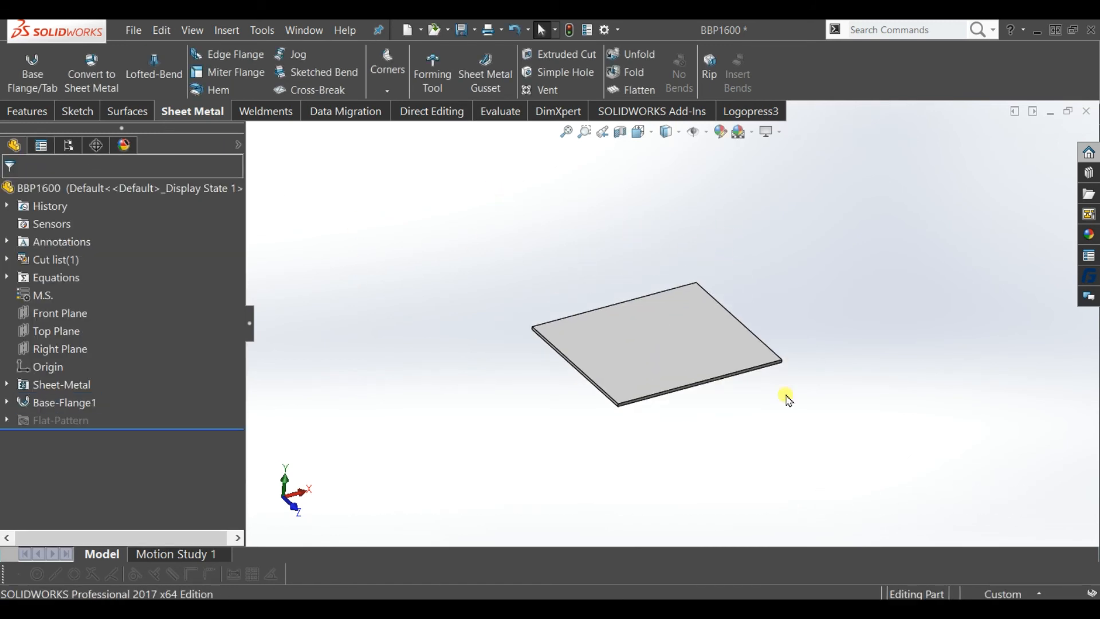
# Step: Set up an Edge Flange on the base plate's short edge at the positive X end, with a 120° angle and 75 mm length
pyautogui.click(235, 56)
pyautogui.click(766, 347)
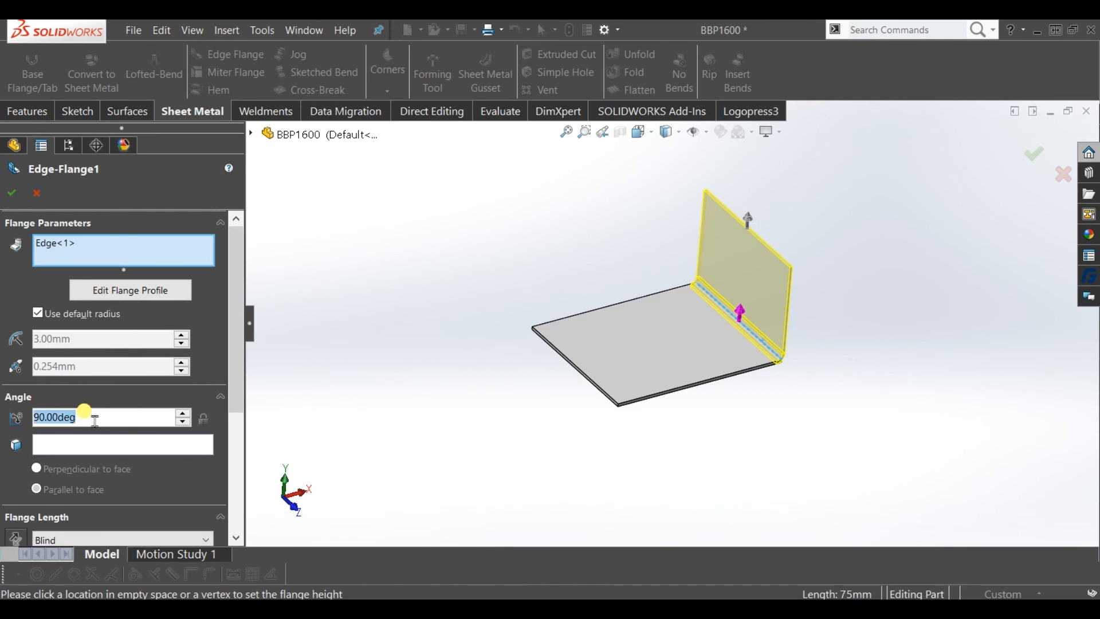
pyautogui.write('120')
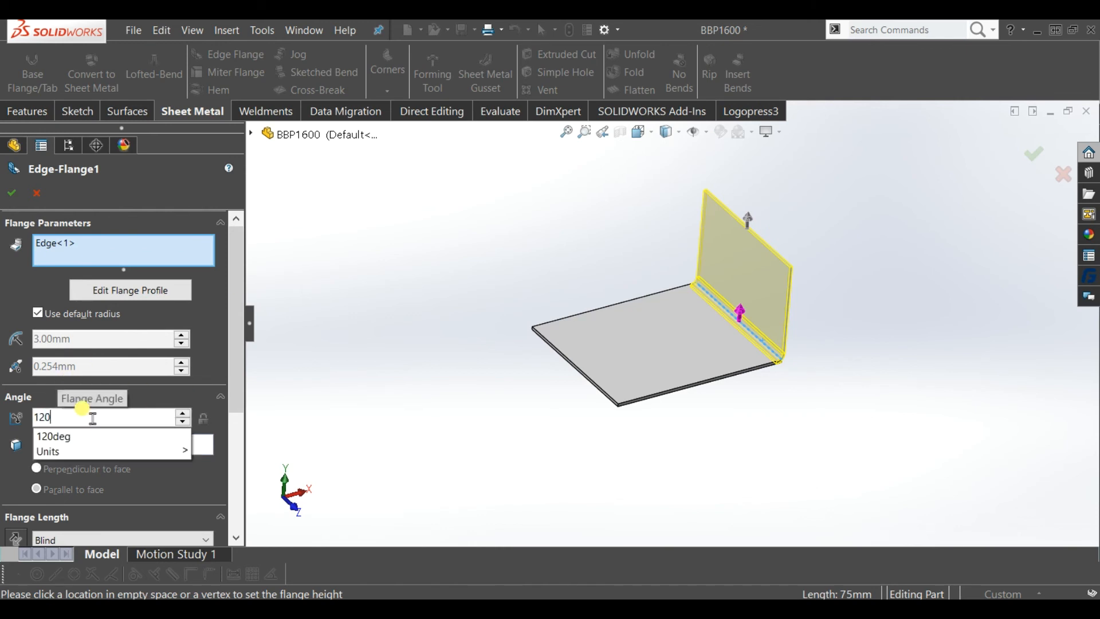
pyautogui.press('Return')
pyautogui.moveTo(243, 383); pyautogui.dragTo(222, 442)
pyautogui.click(99, 425)
pyautogui.click(99, 422)
pyautogui.write('75')
pyautogui.press('Return')
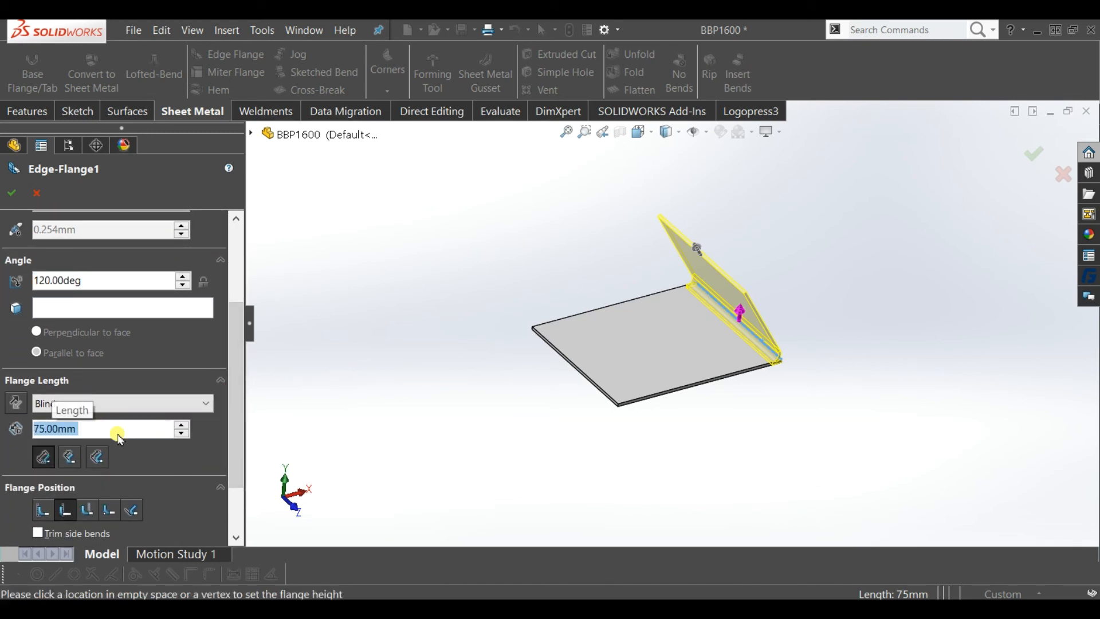
# Step: Set the 120° edge flange's position to Material Inside and complete the flange
pyautogui.click(599, 372)
pyautogui.moveTo(598, 372); pyautogui.dragTo(619, 388, button='middle')
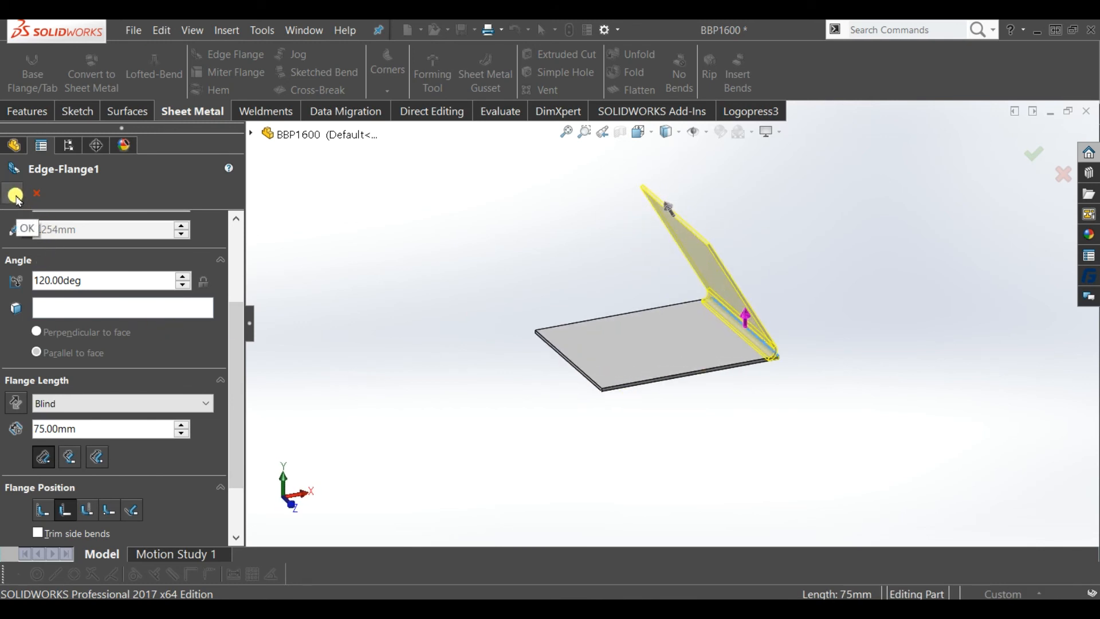
pyautogui.moveTo(484, 384); pyautogui.dragTo(447, 329, button='middle')
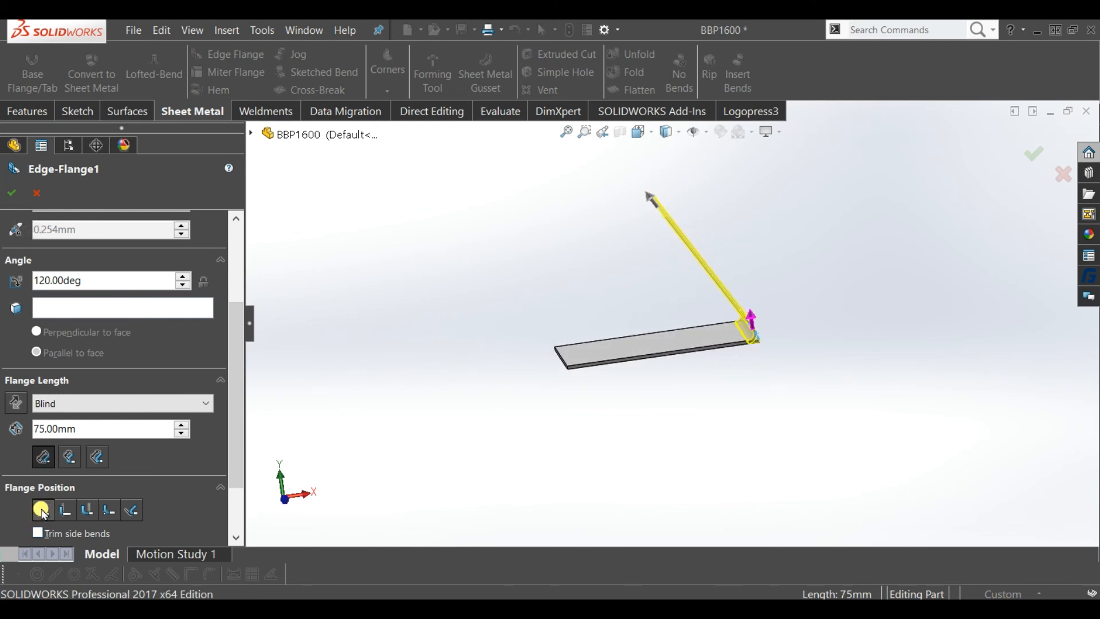
pyautogui.click(713, 379)
pyautogui.click(177, 456)
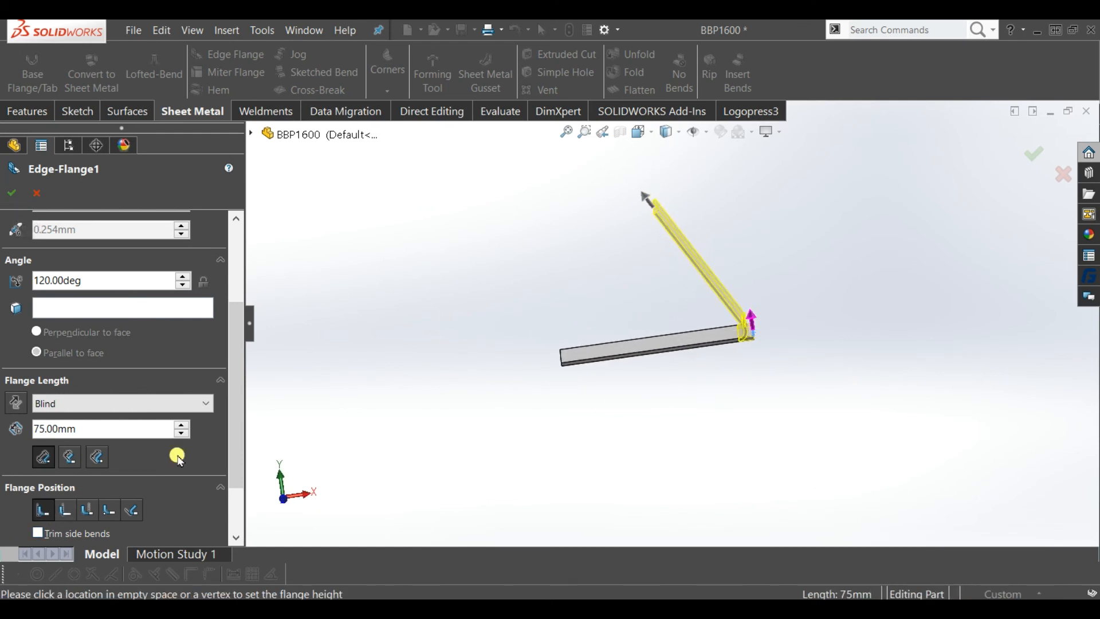
pyautogui.click(70, 511)
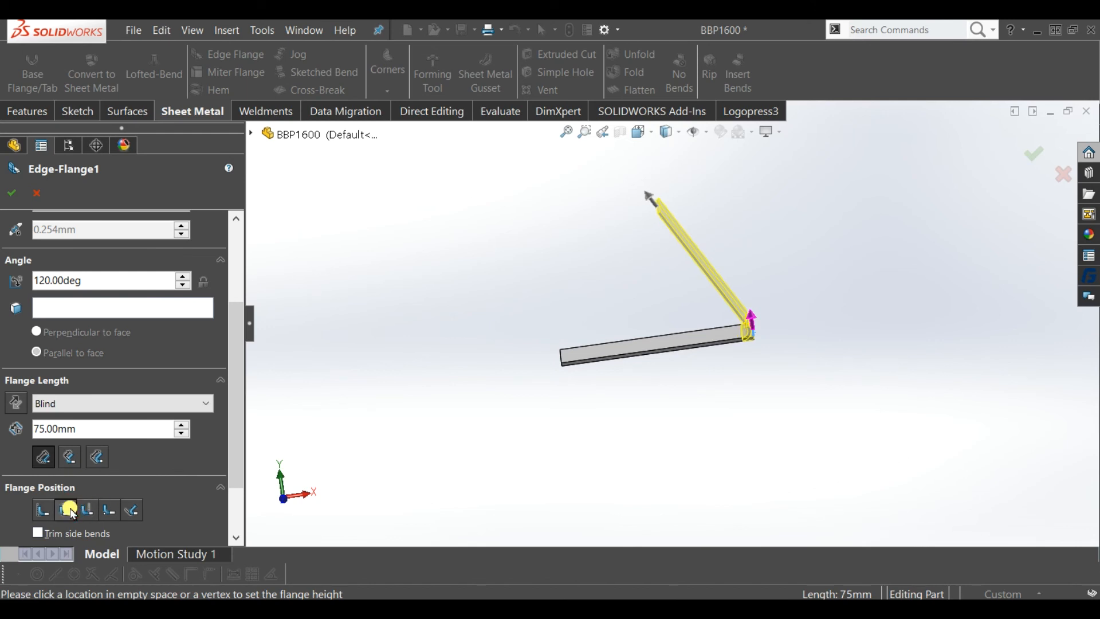
pyautogui.click(44, 511)
pyautogui.click(44, 511)
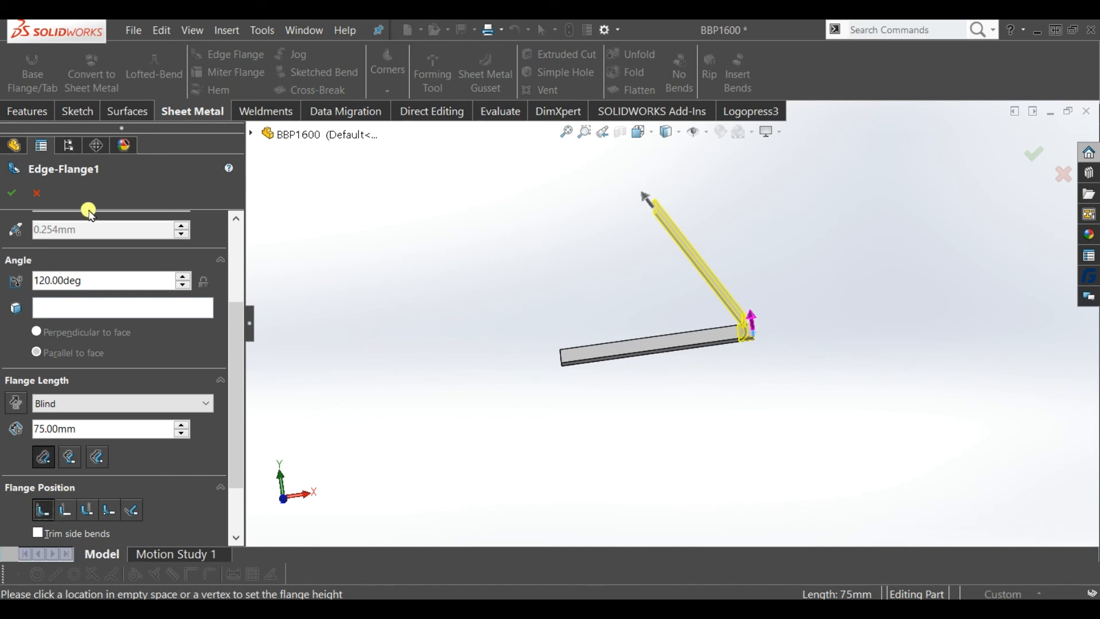
pyautogui.click(14, 195)
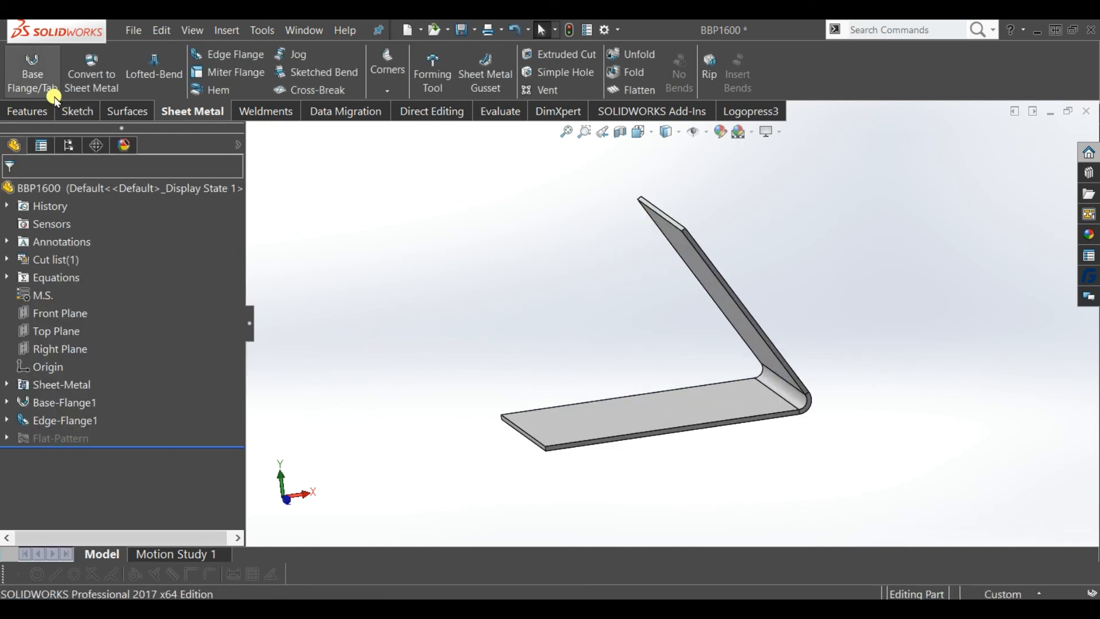
# Step: Add an Edge Flange on the upper edge of the inclined flange at 90°, with a 13 mm length and 2 mm bend radius
pyautogui.click(670, 235)
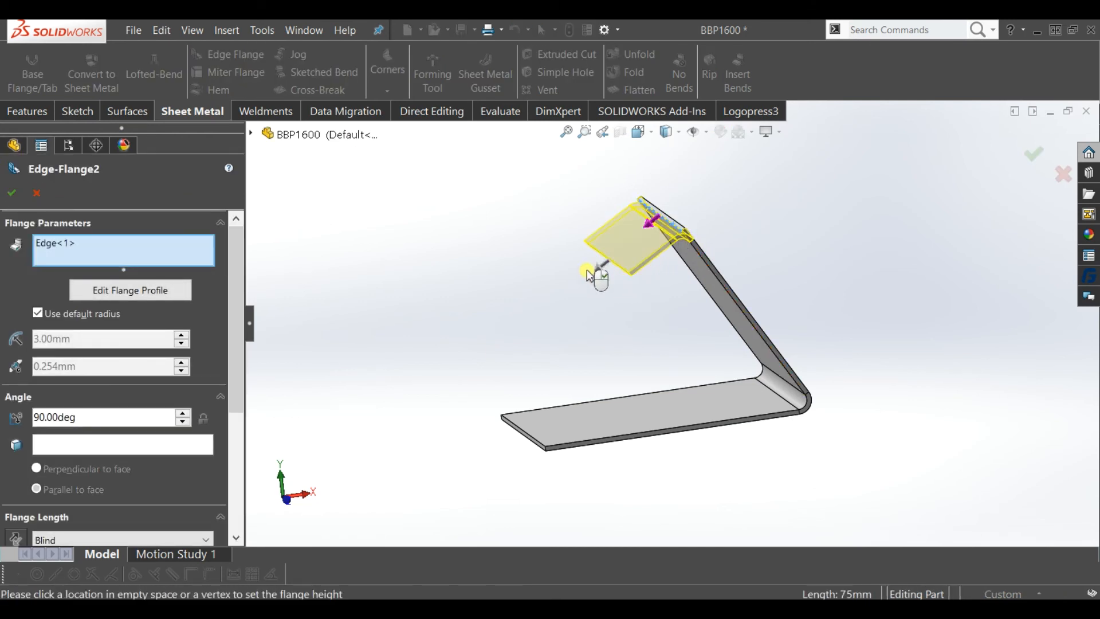
pyautogui.moveTo(236, 357); pyautogui.dragTo(241, 410)
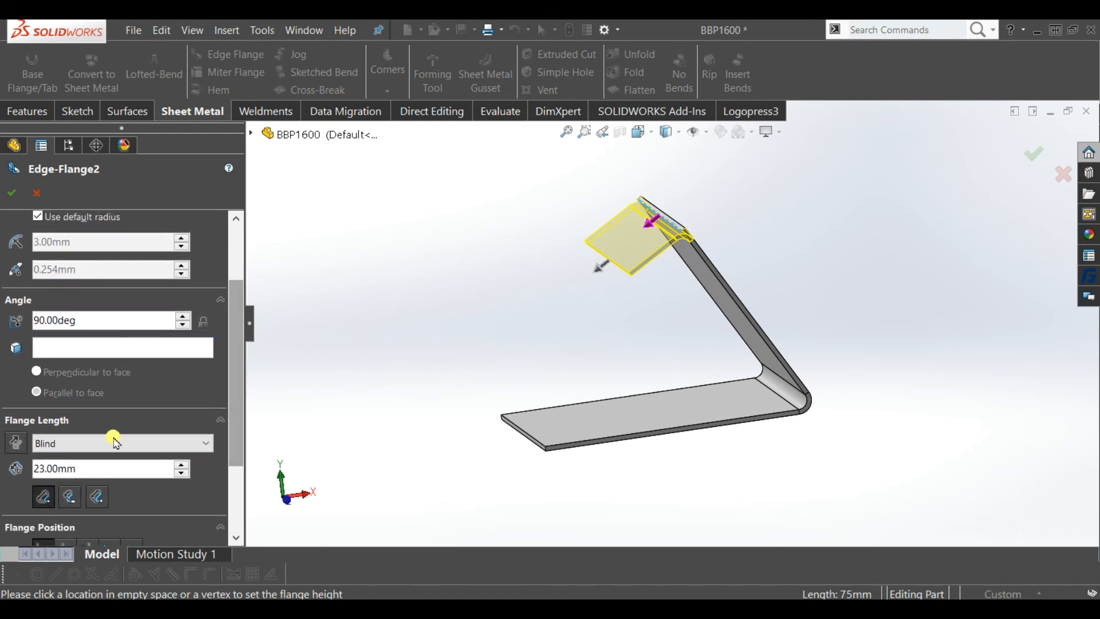
pyautogui.write('13')
pyautogui.press('Return')
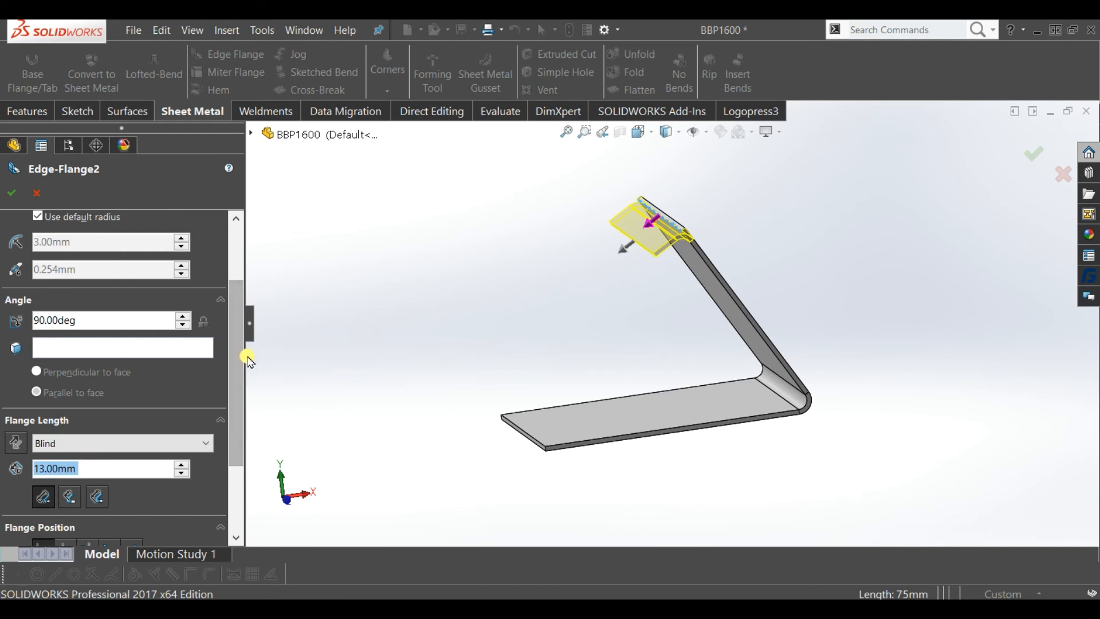
pyautogui.moveTo(236, 342); pyautogui.dragTo(231, 317)
pyautogui.click(56, 263)
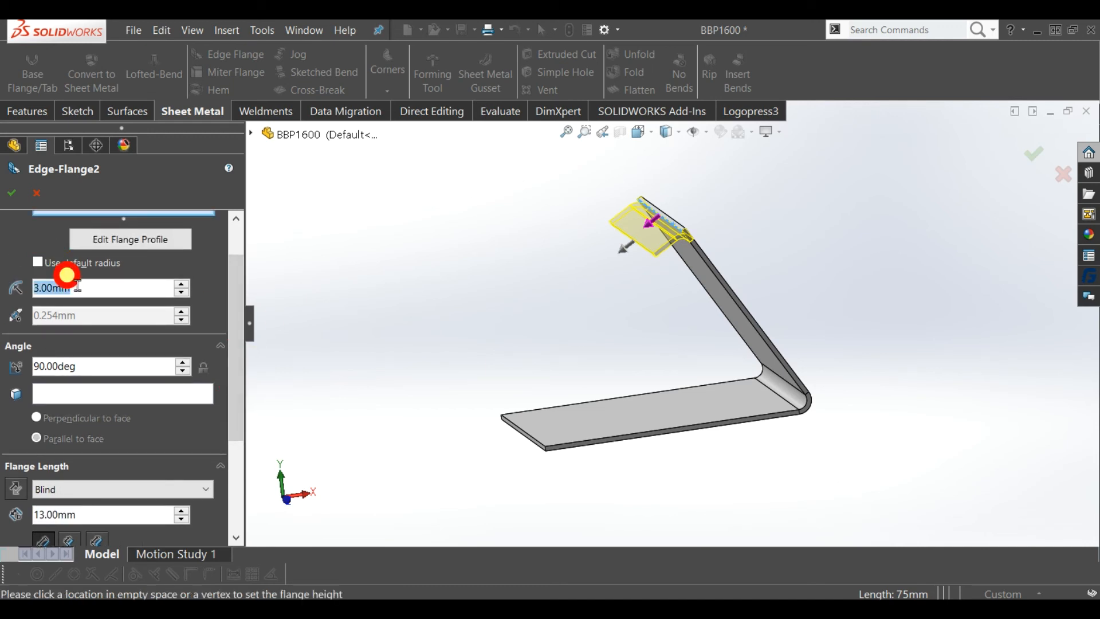
pyautogui.write('2')
pyautogui.press('Return')
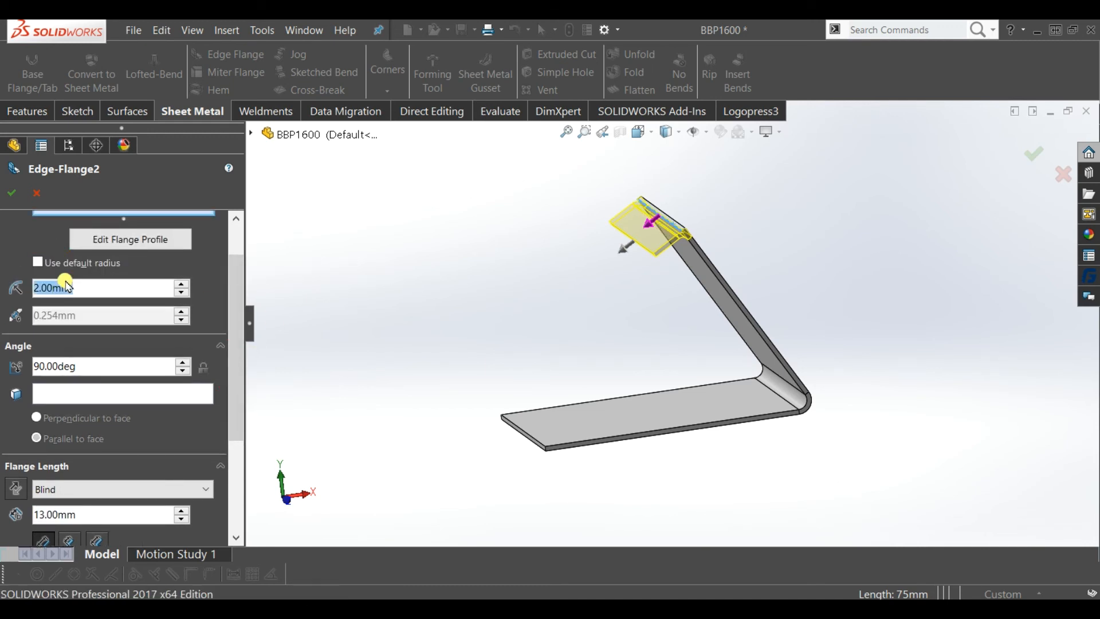
pyautogui.click(12, 193)
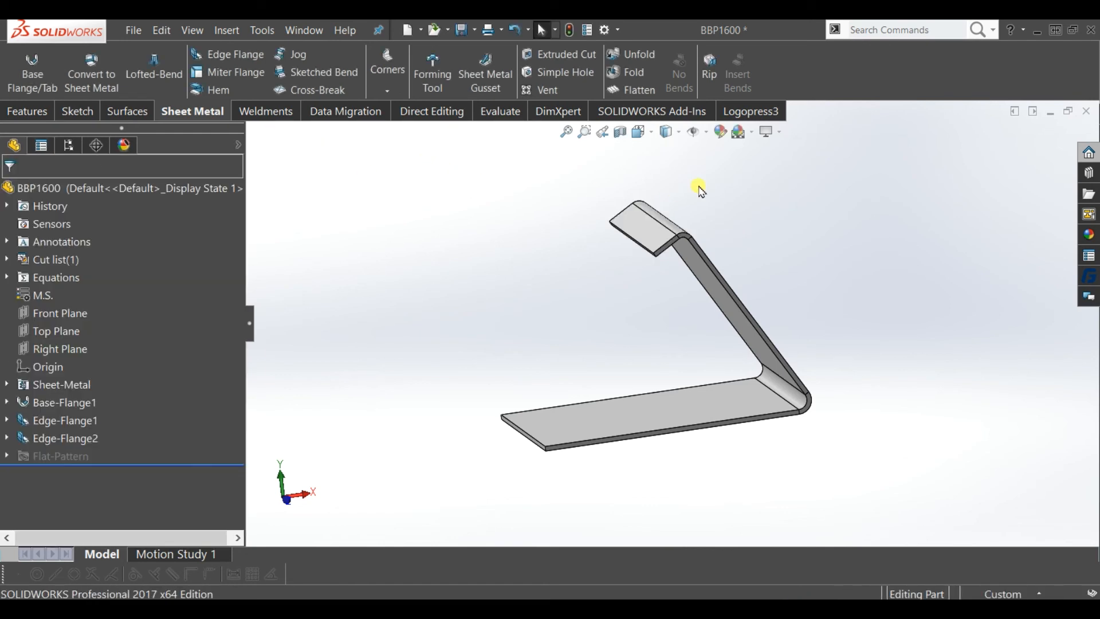
# Step: Add an Edge Flange on the free front edge of the 13 mm flange, pointing upward at 90° with a 45 mm length
pyautogui.click(245, 53)
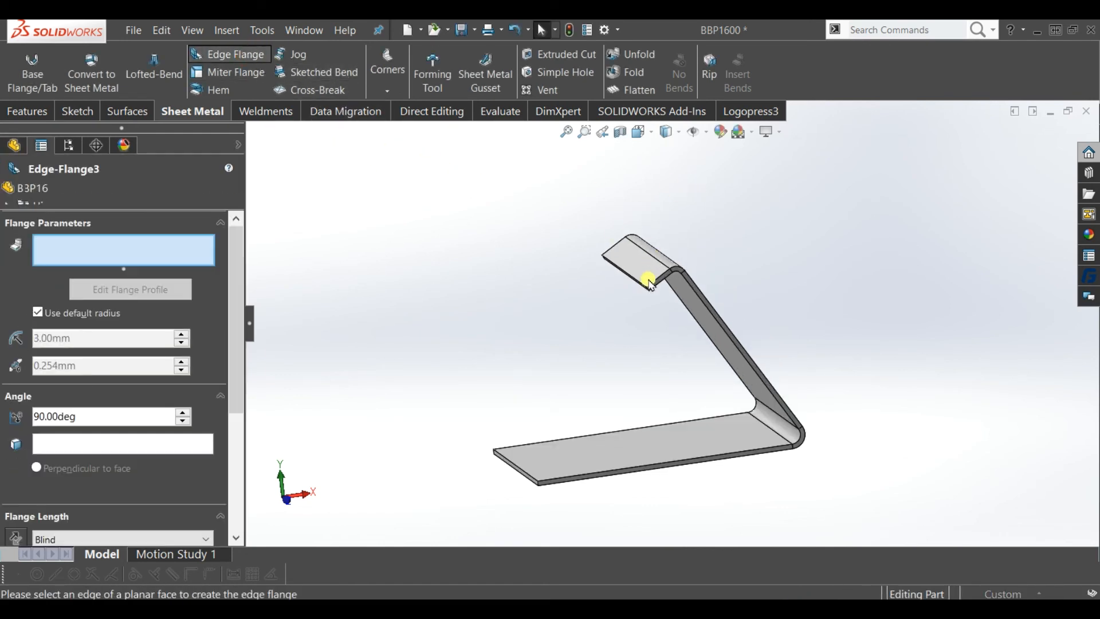
pyautogui.click(649, 282)
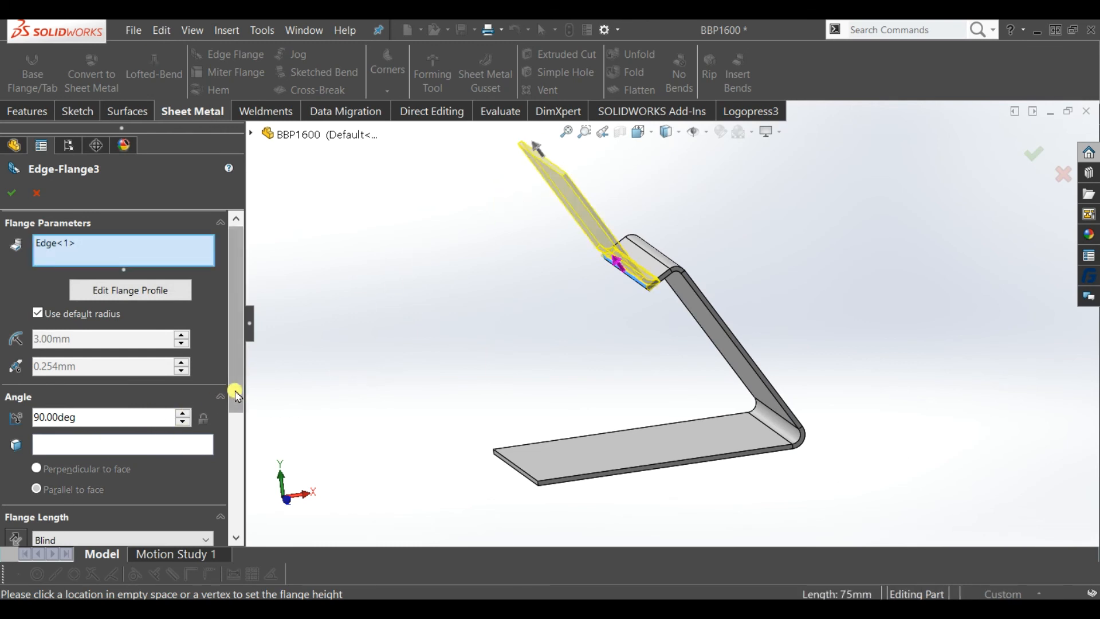
pyautogui.moveTo(235, 387); pyautogui.dragTo(218, 457)
pyautogui.click(90, 446)
pyautogui.doubleClick(100, 454)
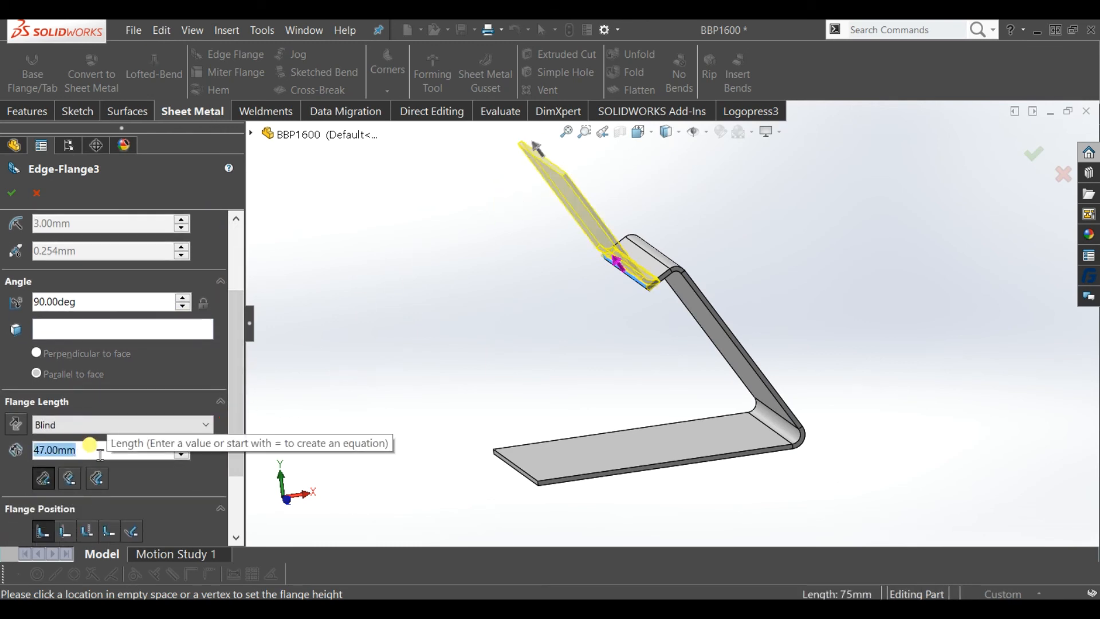
pyautogui.write('45')
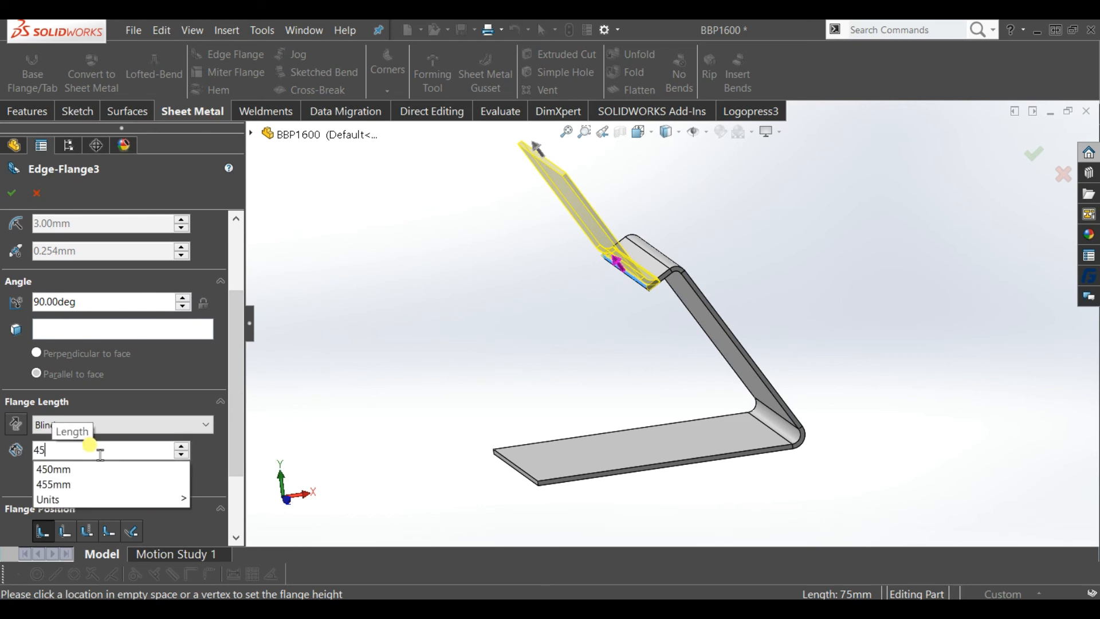
pyautogui.press('Return')
pyautogui.click(17, 195)
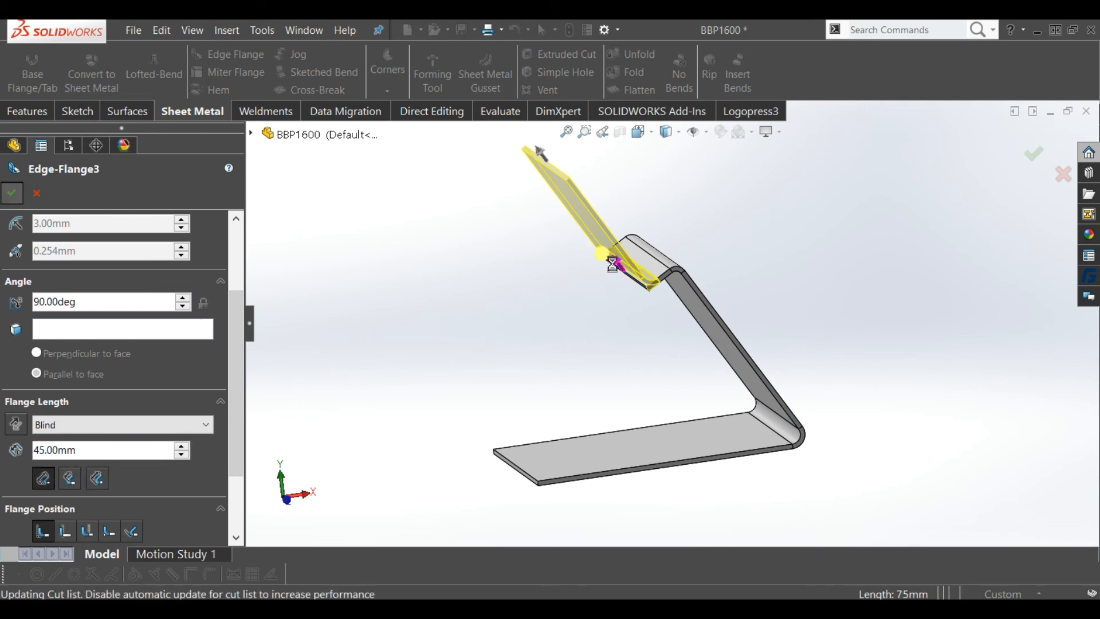
# Step: Add an Edge Flange on the upper edge of the 45 mm flange at 130° and set its length to 65 mm
pyautogui.moveTo(602, 265); pyautogui.dragTo(663, 328, button='middle')
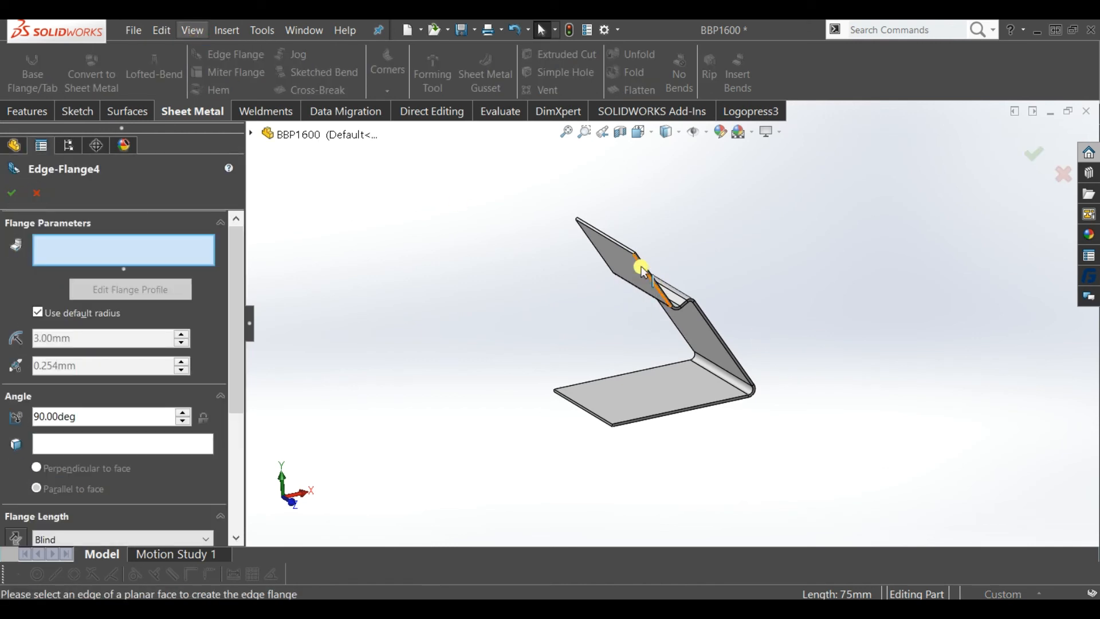
pyautogui.click(626, 248)
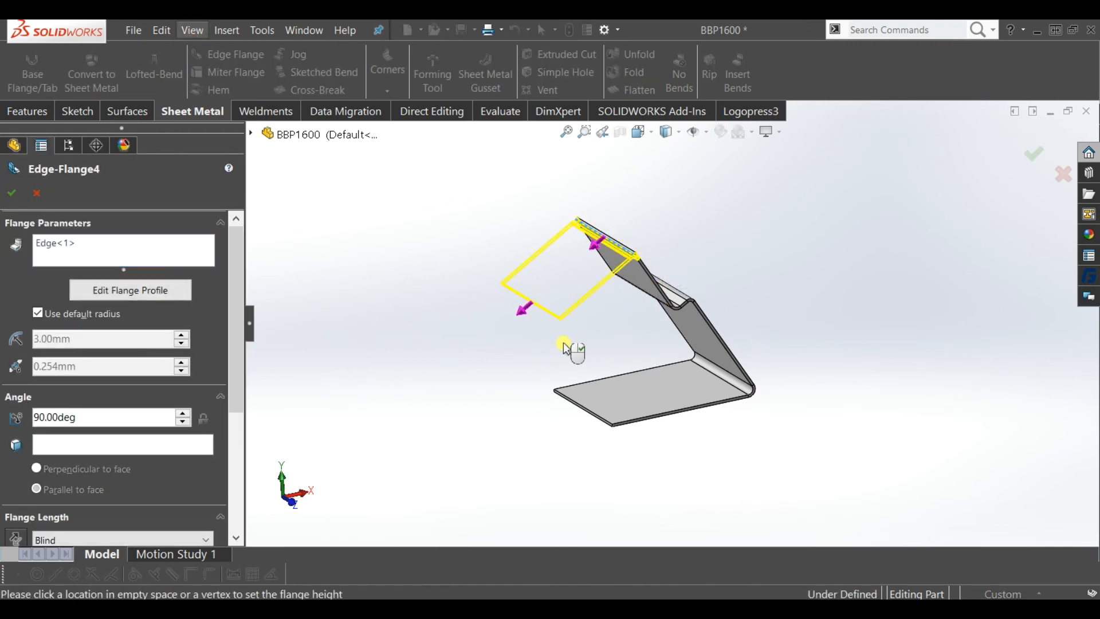
pyautogui.click(235, 414)
pyautogui.doubleClick(81, 379)
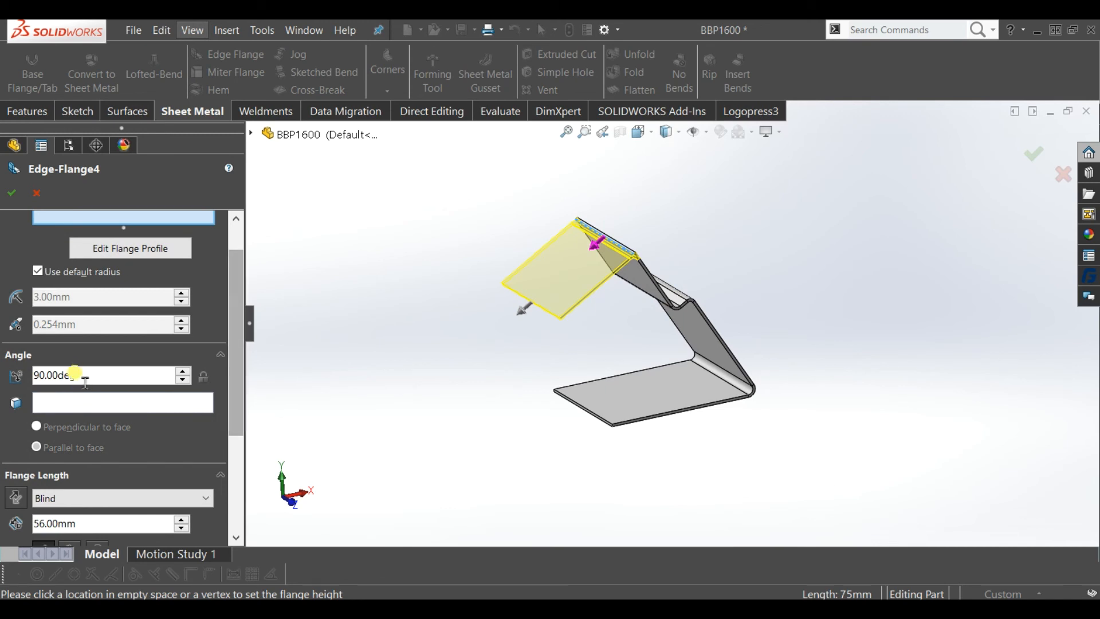
pyautogui.write('130')
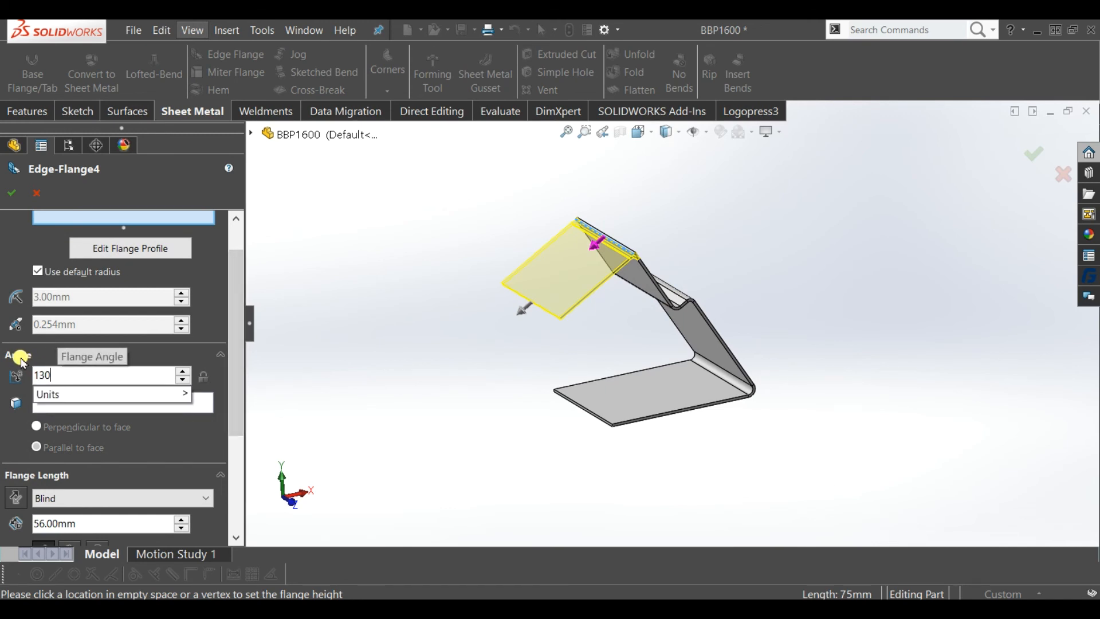
pyautogui.press('Return')
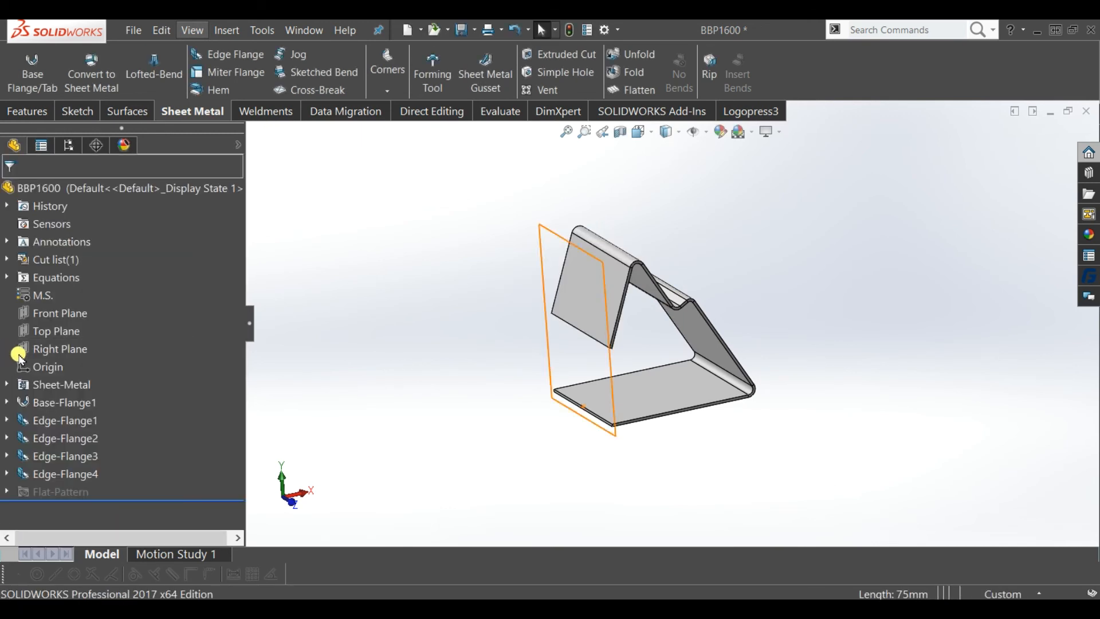
pyautogui.click(585, 314)
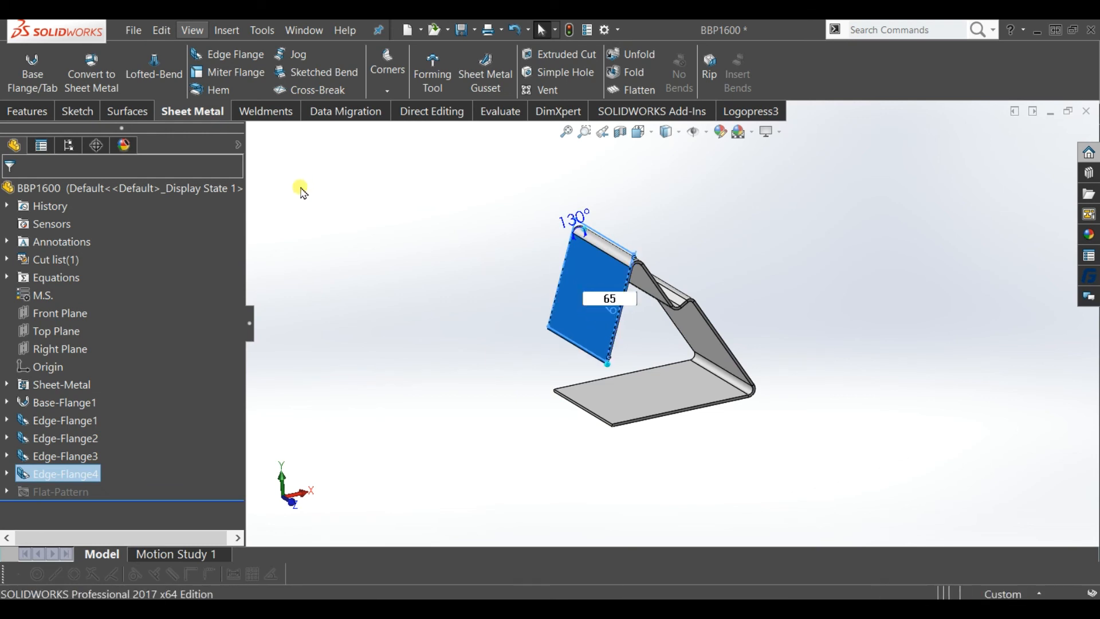
pyautogui.press('Escape')
# Step: Set up an Edge Flange on the lower free edge of the 65 mm flange, pointing outward at 90° with a 14 mm length
pyautogui.moveTo(567, 280); pyautogui.dragTo(643, 282, button='middle')
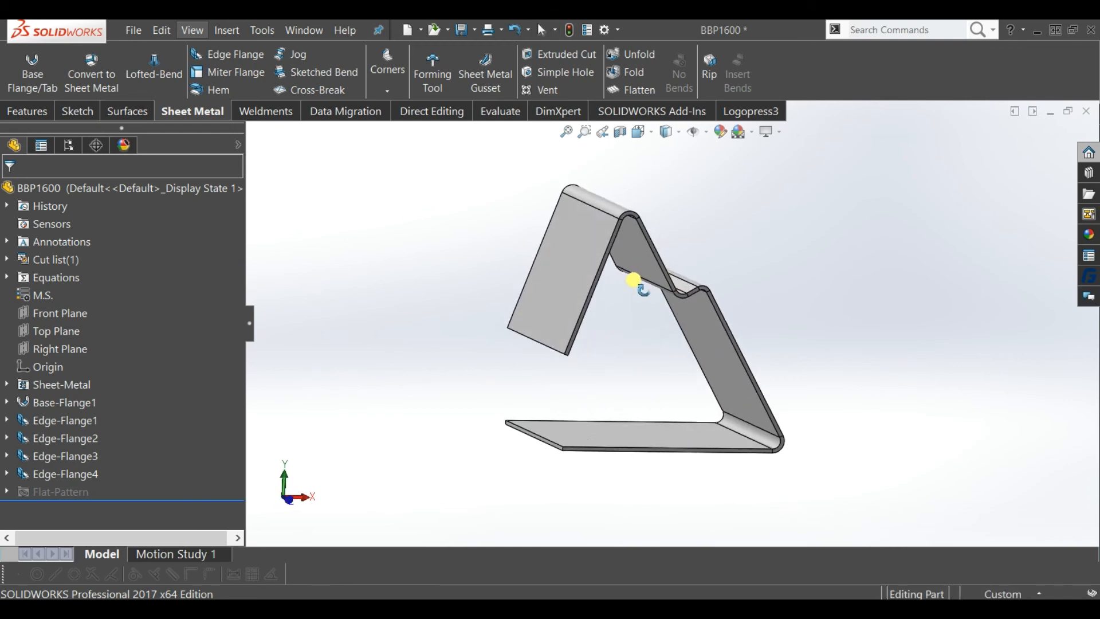
pyautogui.click(228, 54)
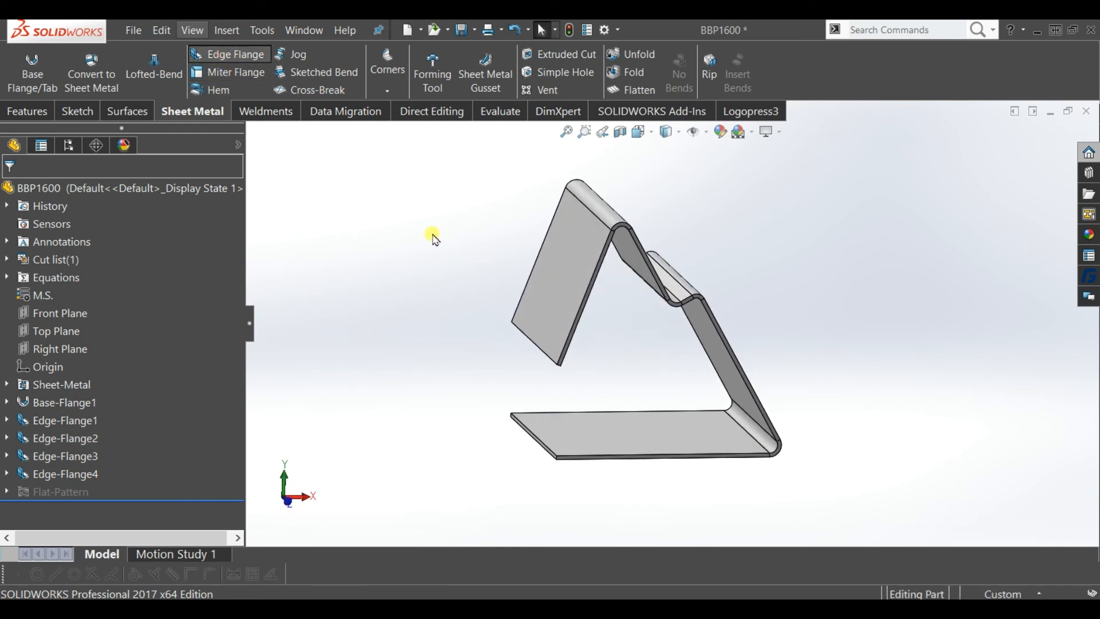
pyautogui.click(549, 358)
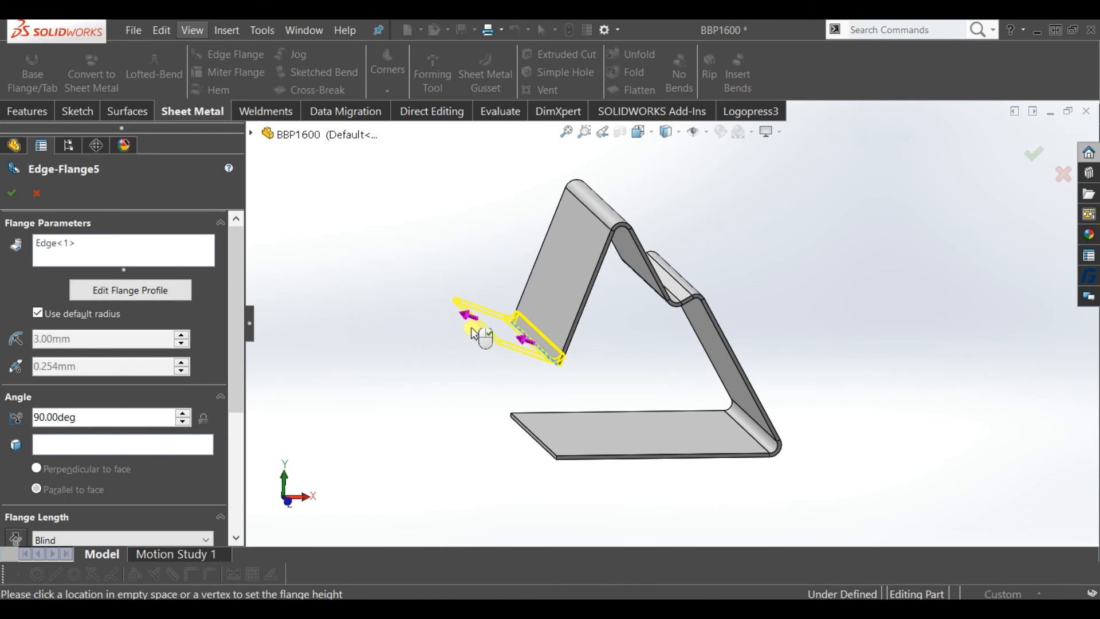
pyautogui.click(475, 334)
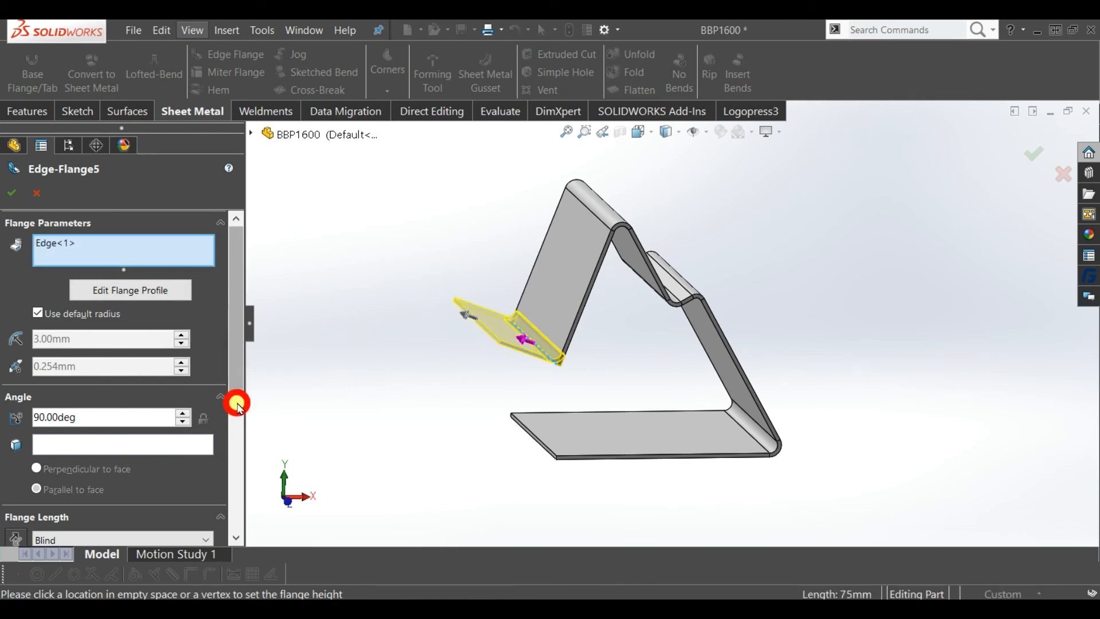
pyautogui.moveTo(236, 402); pyautogui.dragTo(237, 461)
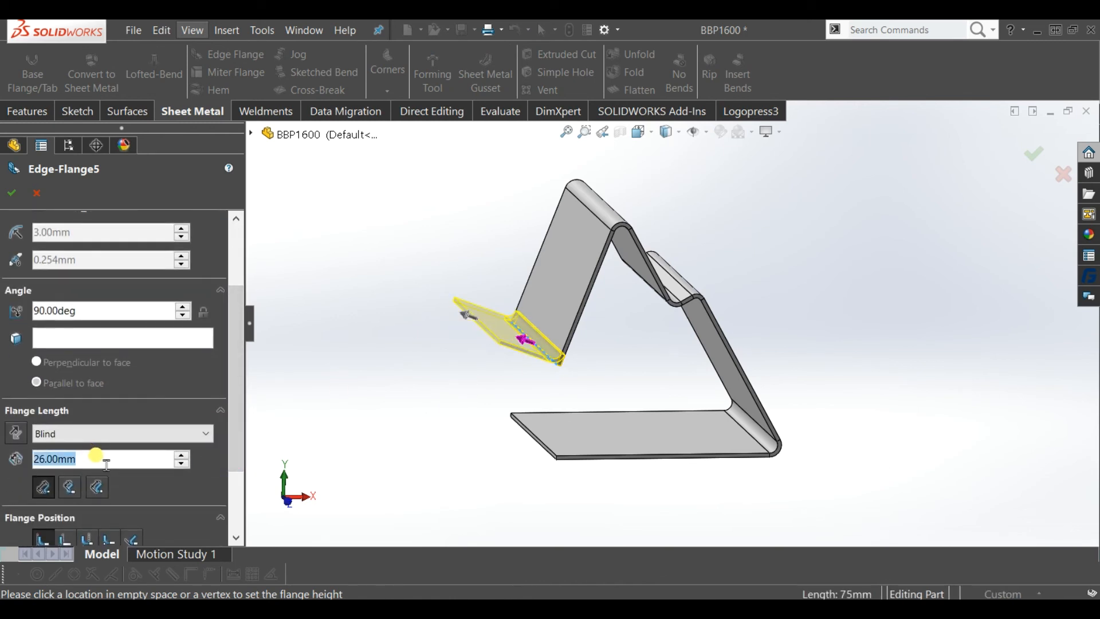
pyautogui.write('14')
pyautogui.press('Return')
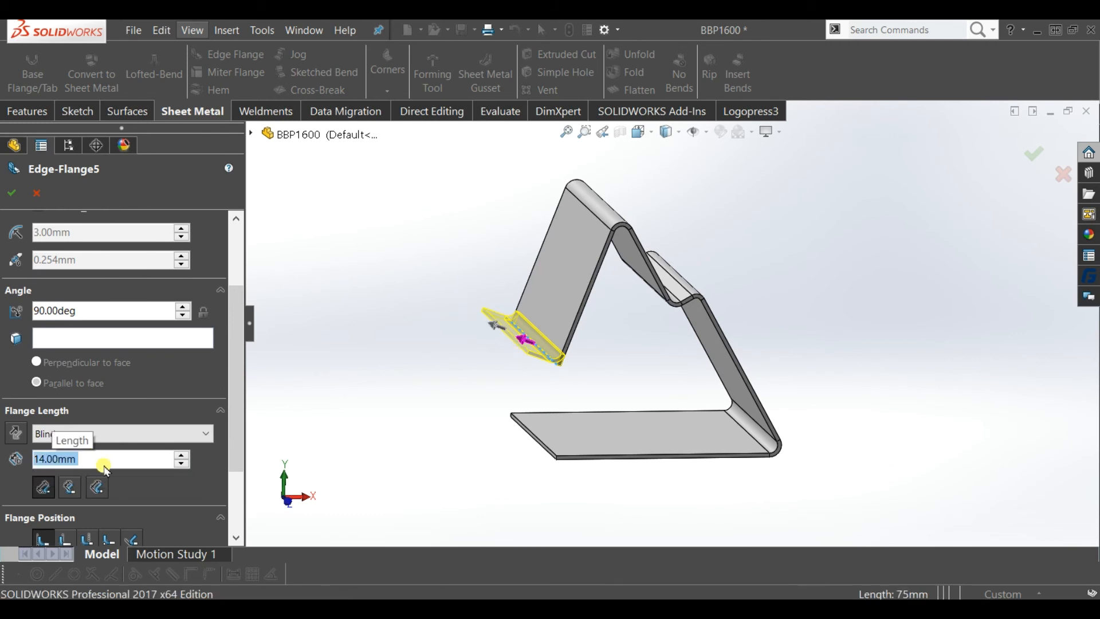
# Step: Override the default bend radius of the 14 mm flange with 2 mm and complete the flange
pyautogui.moveTo(233, 417); pyautogui.dragTo(235, 396)
pyautogui.click(86, 270)
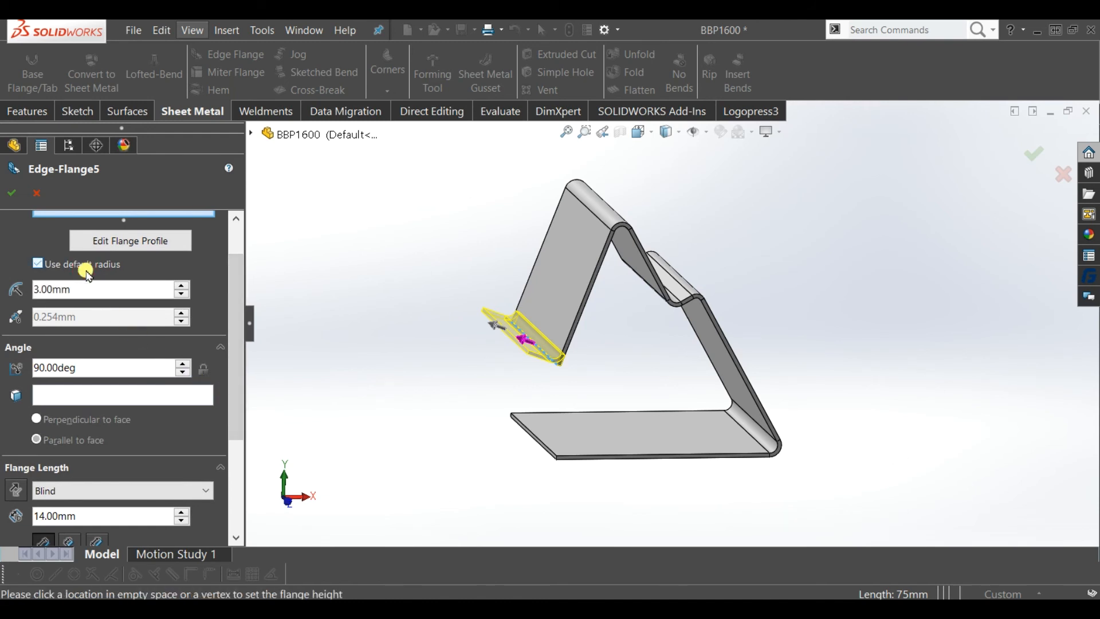
pyautogui.write('2')
pyautogui.press('Return')
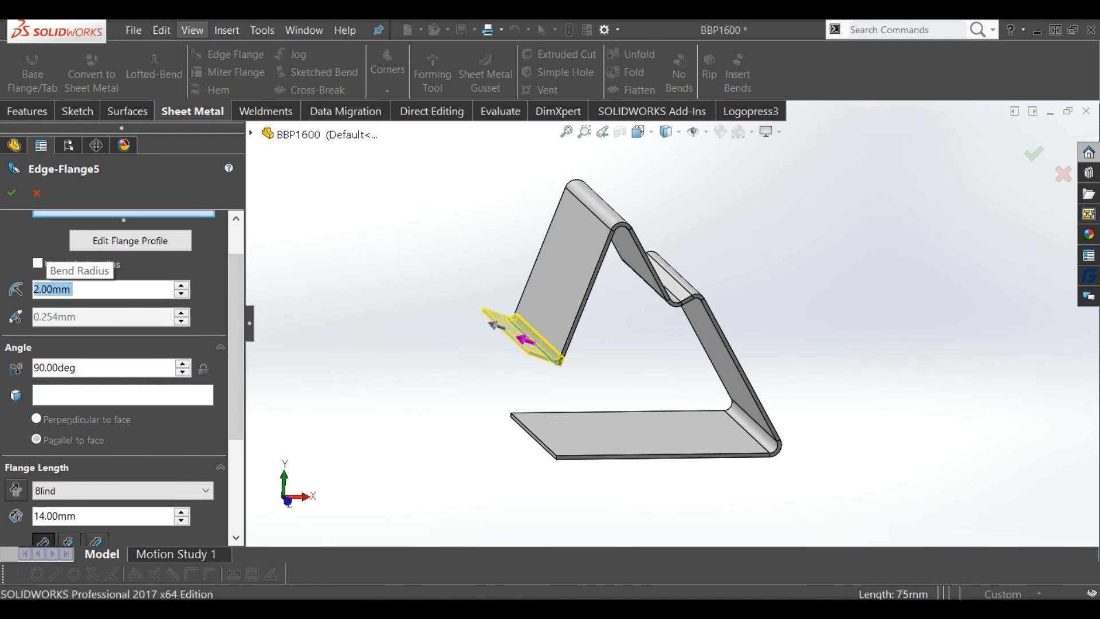
pyautogui.click(12, 193)
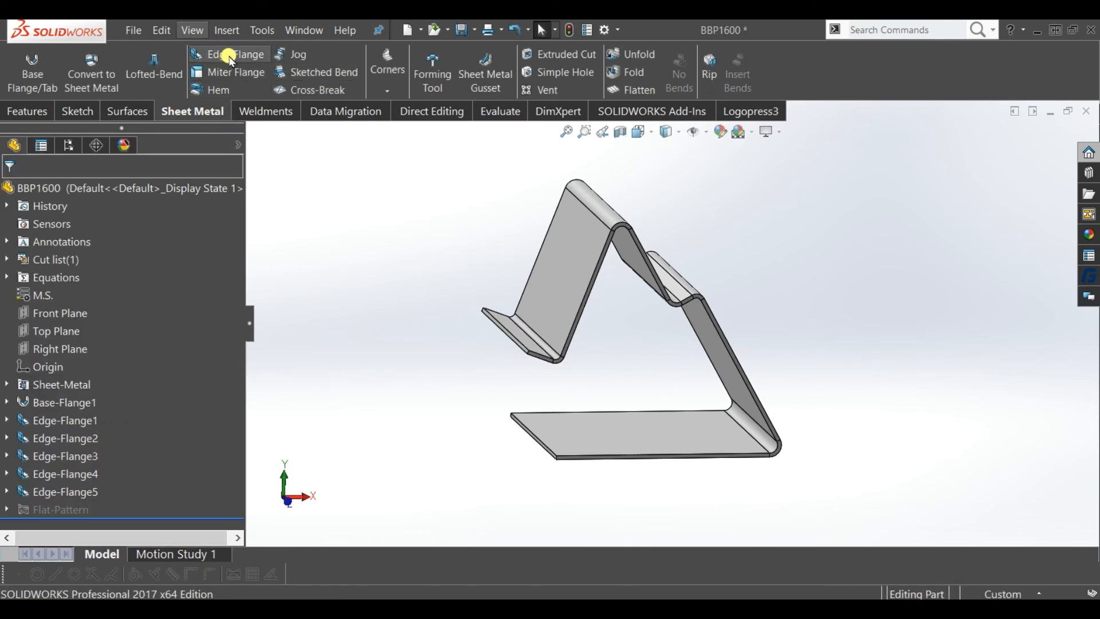
# Step: Add an Edge Flange on the outer edge of the 14 mm lip at 90°, with a 2 mm bend radius and 6 mm length
pyautogui.click(522, 343)
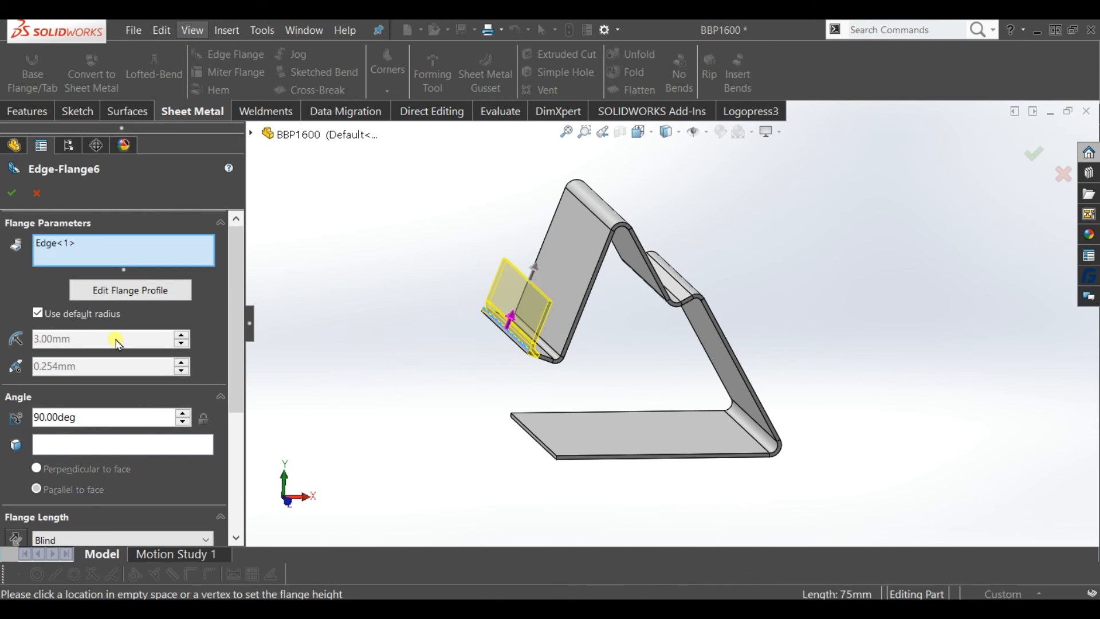
pyautogui.click(72, 315)
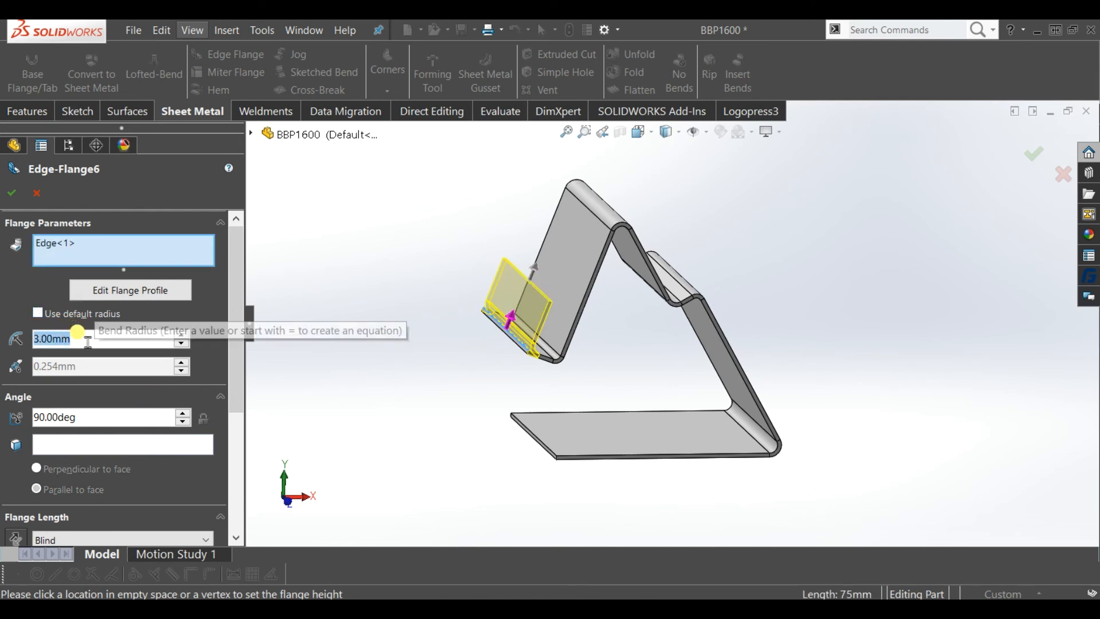
pyautogui.write('2')
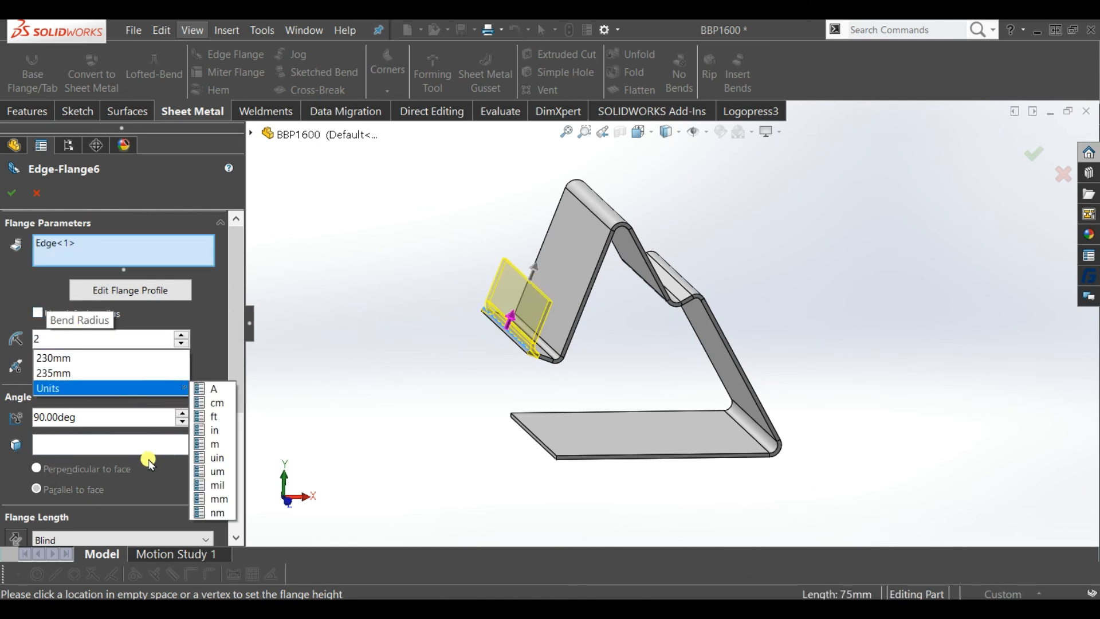
pyautogui.click(111, 447)
pyautogui.moveTo(237, 390); pyautogui.dragTo(218, 465)
pyautogui.doubleClick(85, 430)
pyautogui.write('6')
pyautogui.press('Return')
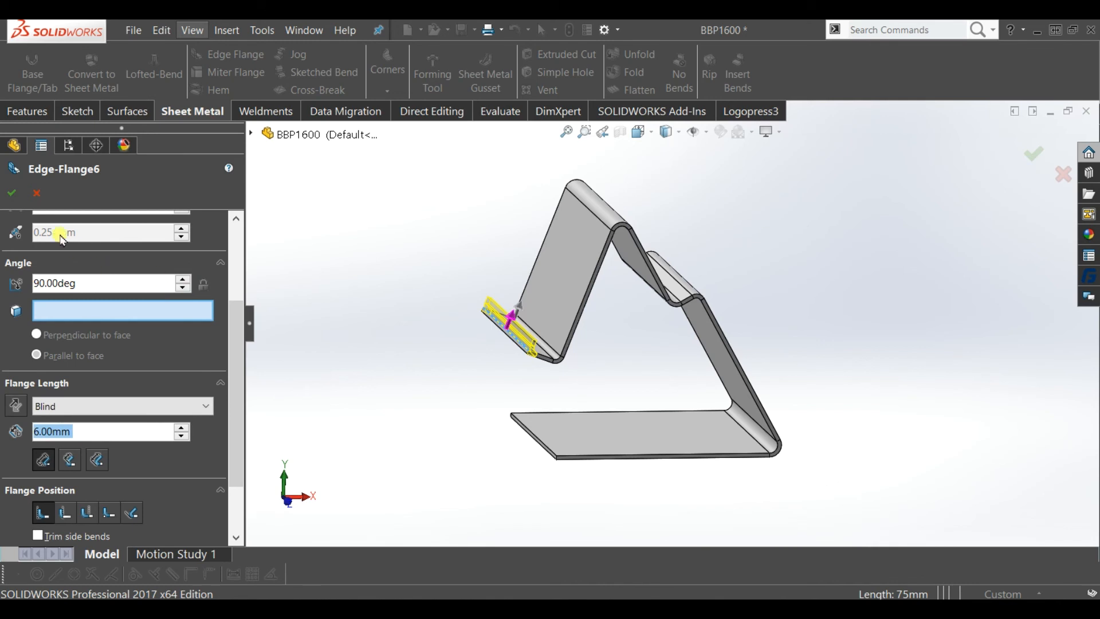
pyautogui.click(10, 193)
# Step: Start an Unfold with the inner face of the 14 mm lip as the fixed face
pyautogui.moveTo(412, 218); pyautogui.dragTo(525, 319, button='middle')
pyautogui.moveTo(665, 325); pyautogui.dragTo(635, 334, button='middle')
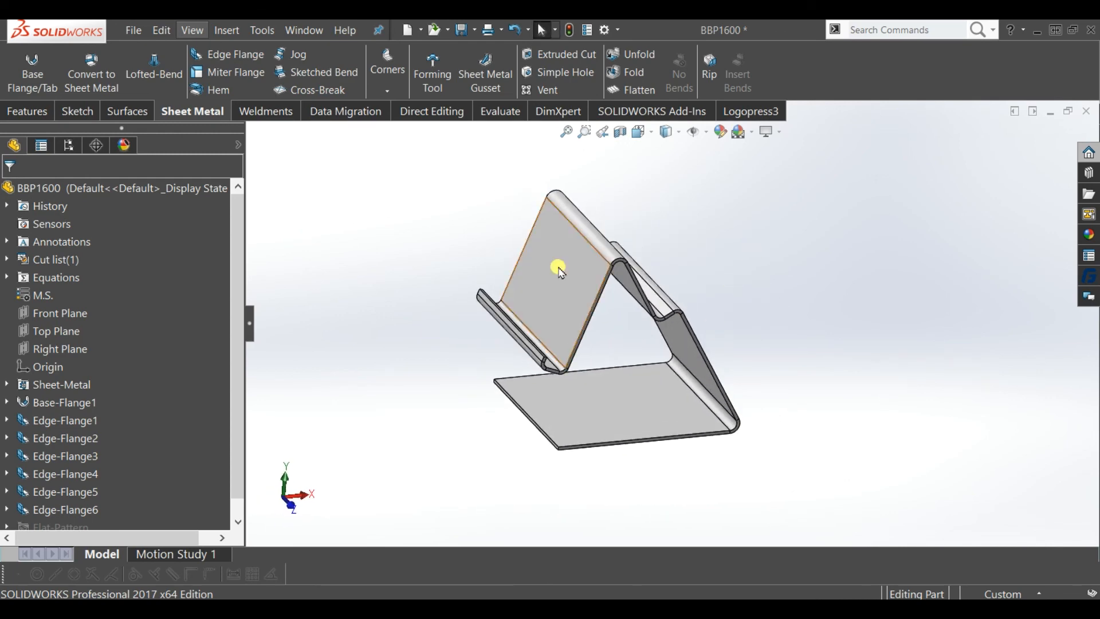
pyautogui.moveTo(706, 195); pyautogui.dragTo(685, 162, button='middle')
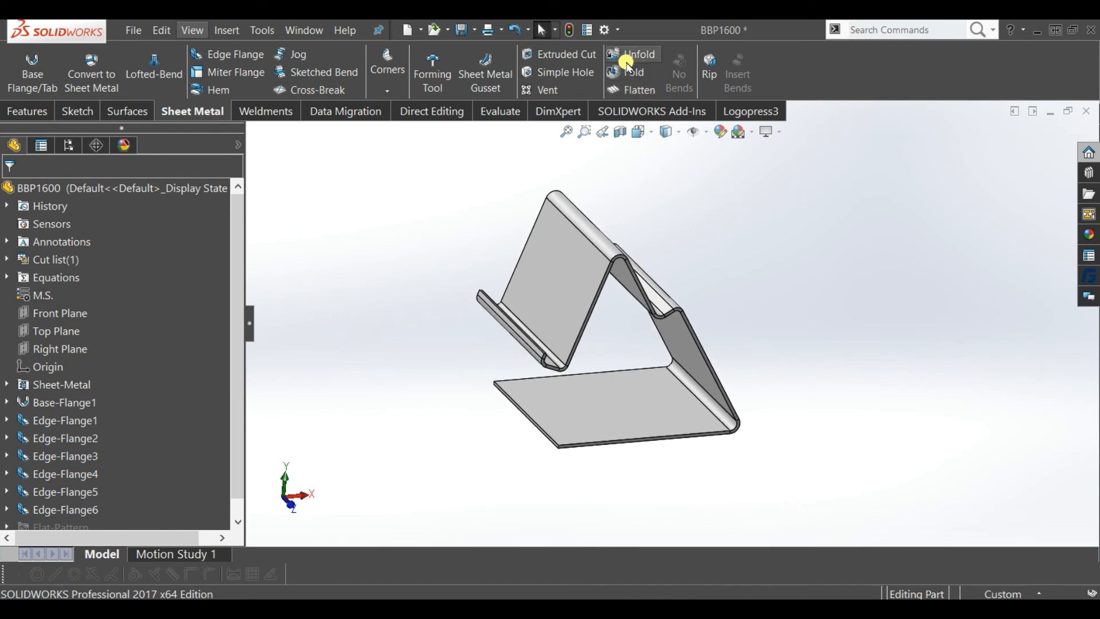
pyautogui.click(637, 56)
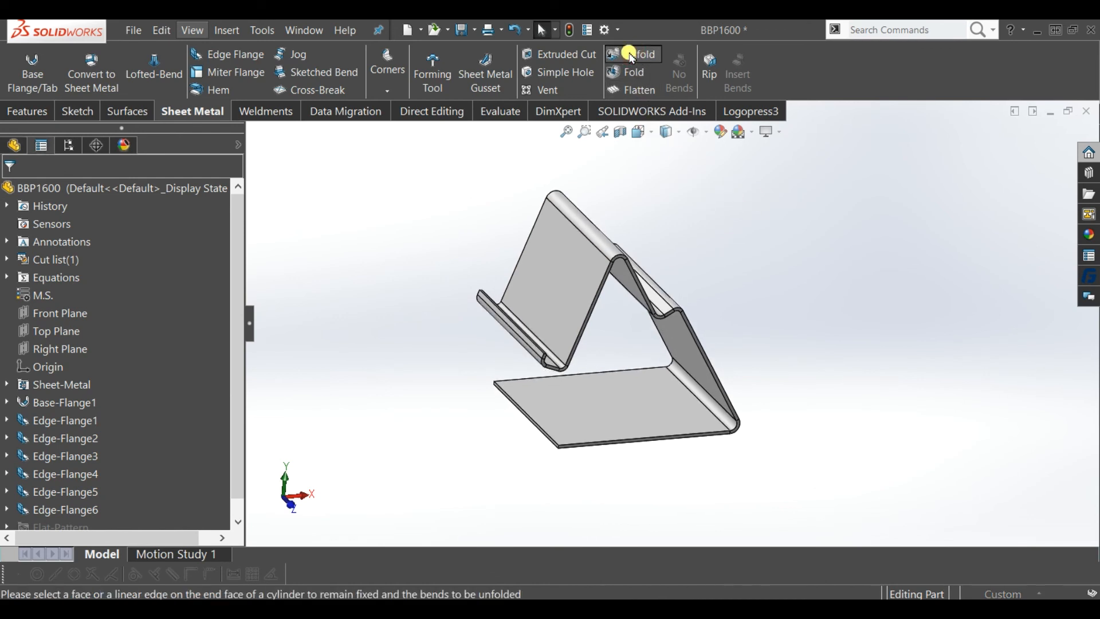
pyautogui.moveTo(525, 307); pyautogui.dragTo(535, 342, button='middle')
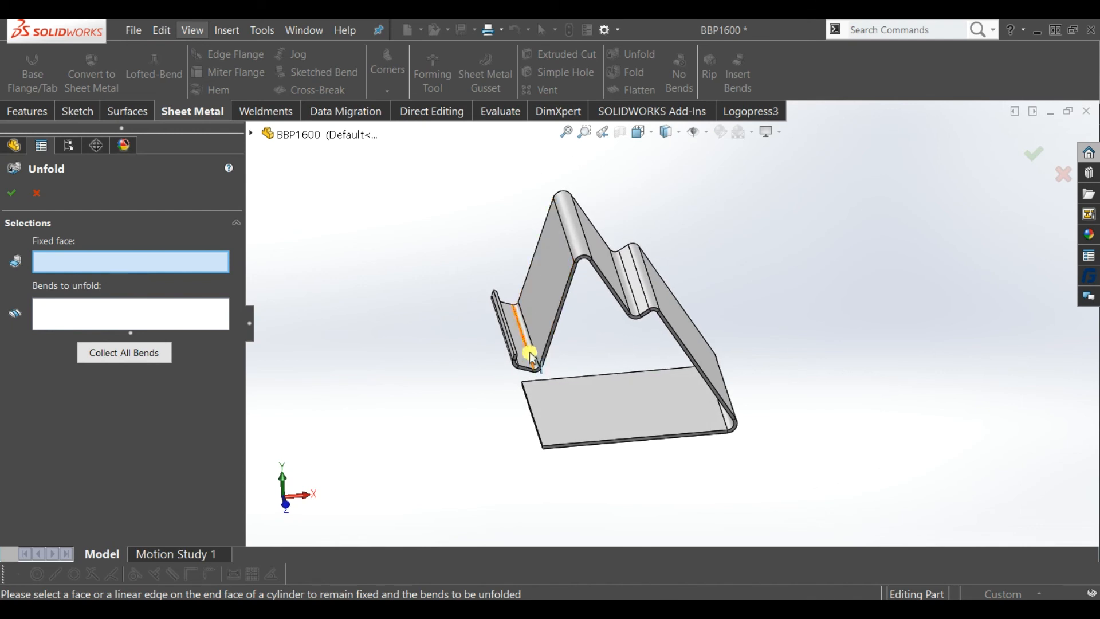
pyautogui.click(523, 354)
pyautogui.scroll(-2, 556, 368)
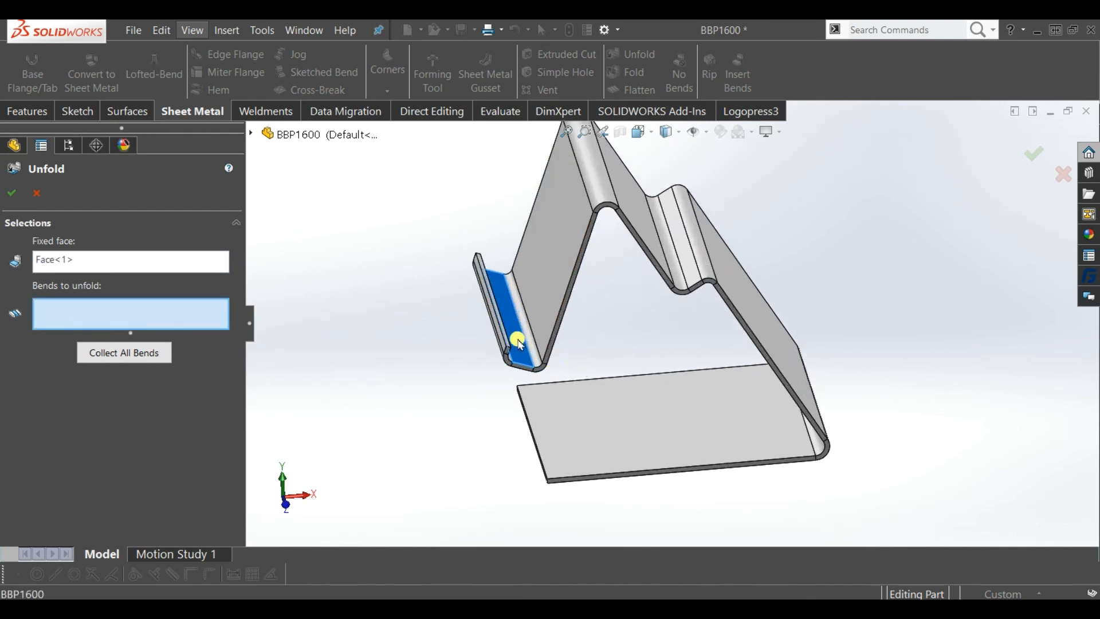
# Step: Unfold the five bends from the 6 mm lip through the 13 mm flange, leaving the 120° bend at the base folded
pyautogui.moveTo(555, 365); pyautogui.dragTo(482, 296, button='middle')
pyautogui.scroll(-2, 509, 331)
pyautogui.click(486, 343)
pyautogui.moveTo(533, 356); pyautogui.dragTo(595, 179, button='middle')
pyautogui.click(542, 363)
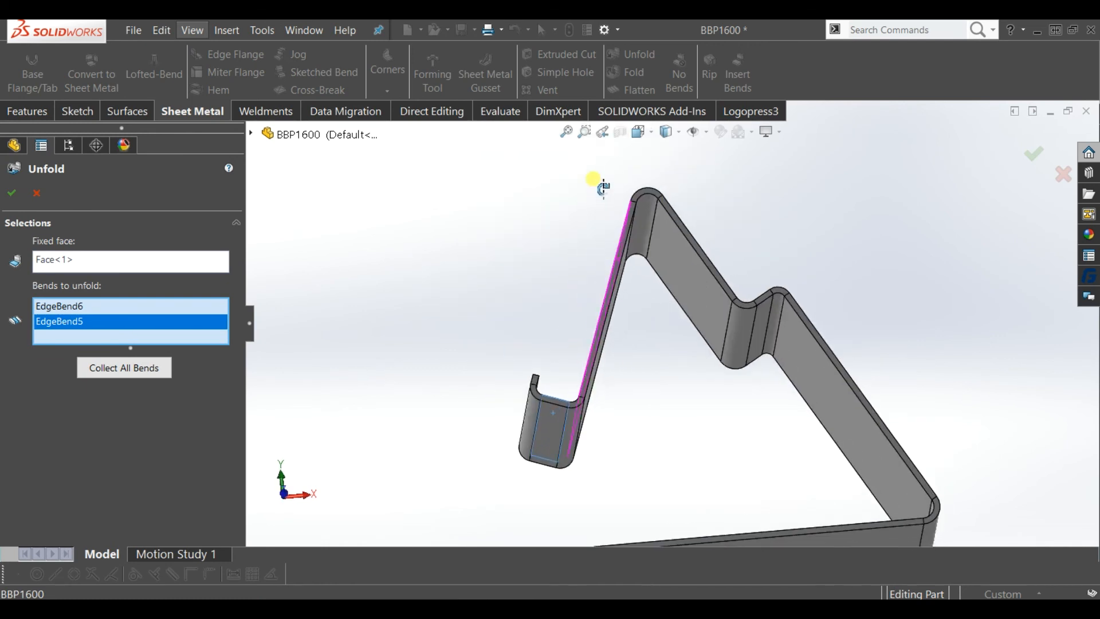
pyautogui.click(639, 239)
pyautogui.moveTo(638, 239); pyautogui.dragTo(725, 385, button='middle')
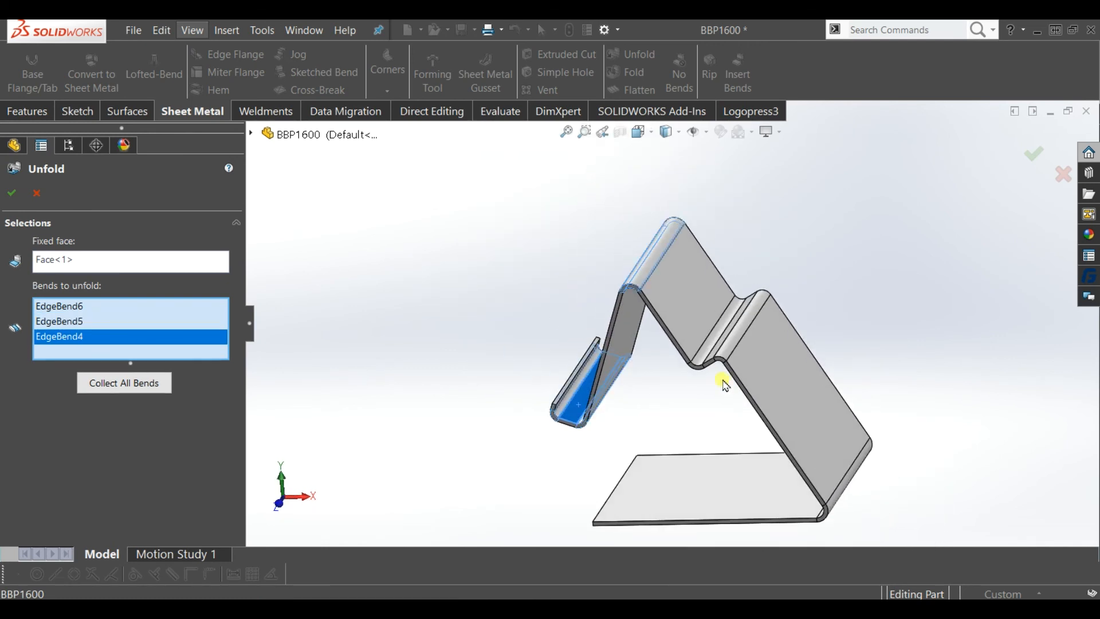
pyautogui.click(711, 347)
pyautogui.rightClick(728, 351)
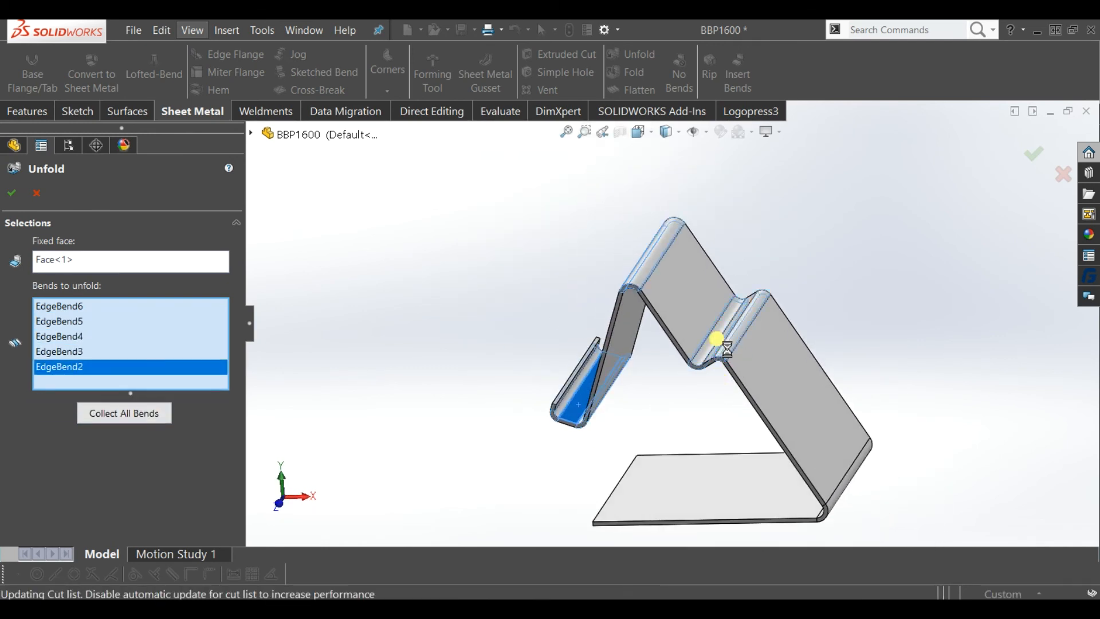
# Step: Start a sketch on the unfolded flat face of the stand
pyautogui.moveTo(724, 360); pyautogui.dragTo(727, 398, button='middle')
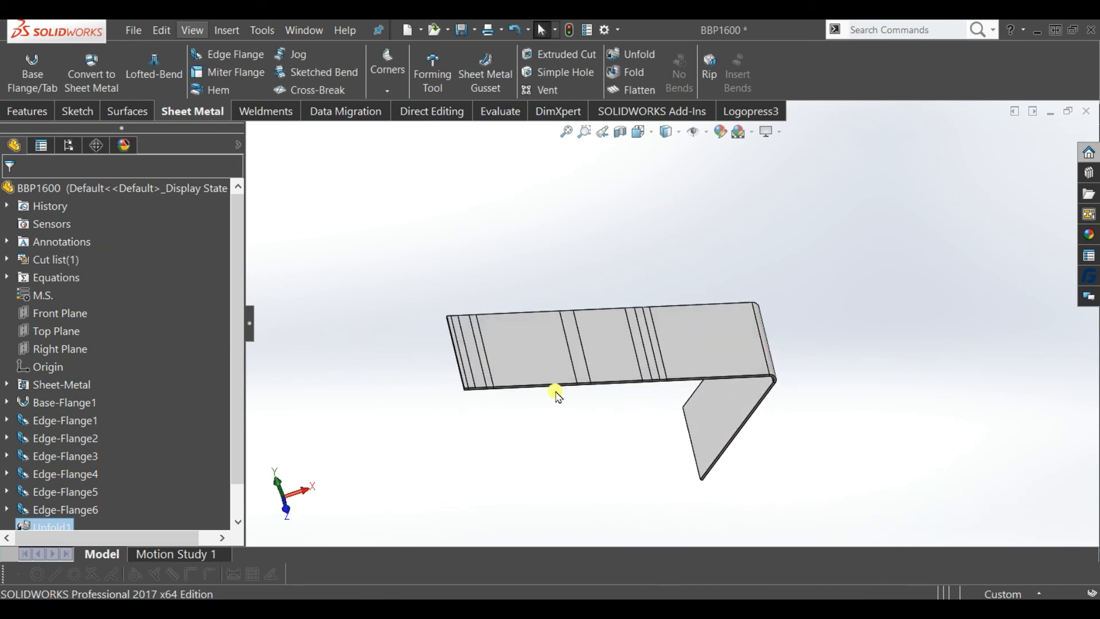
pyautogui.click(549, 366)
pyautogui.click(612, 327)
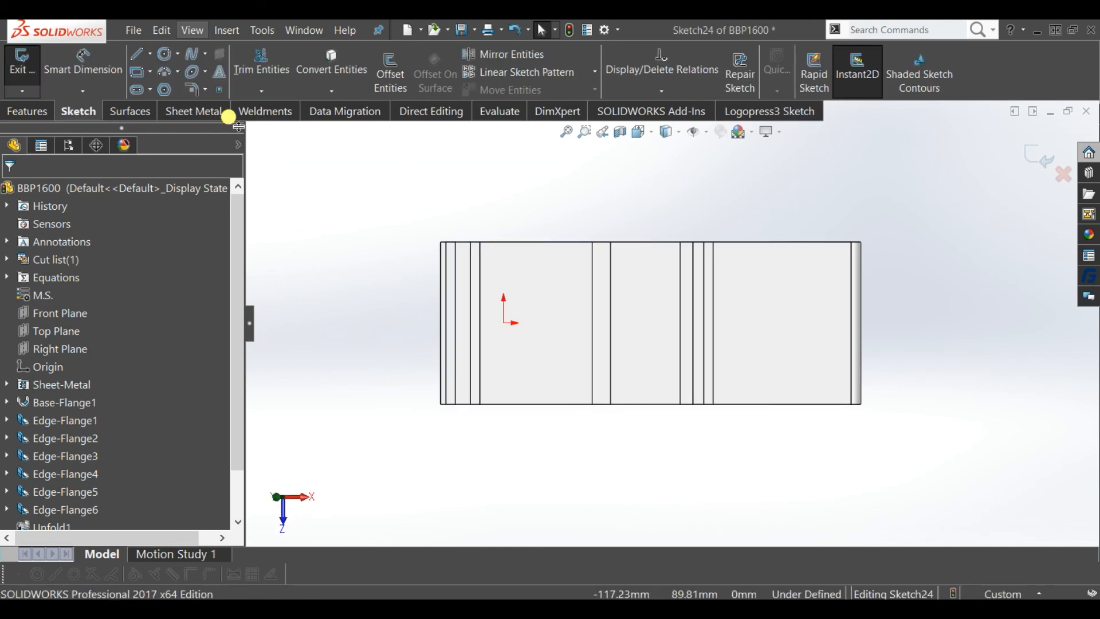
# Step: Sketch a horizontal centerpoint slot about 46 mm between centres and 22 mm wide, centred on the midpoint of the 6 mm lip's outer edge
pyautogui.click(140, 90)
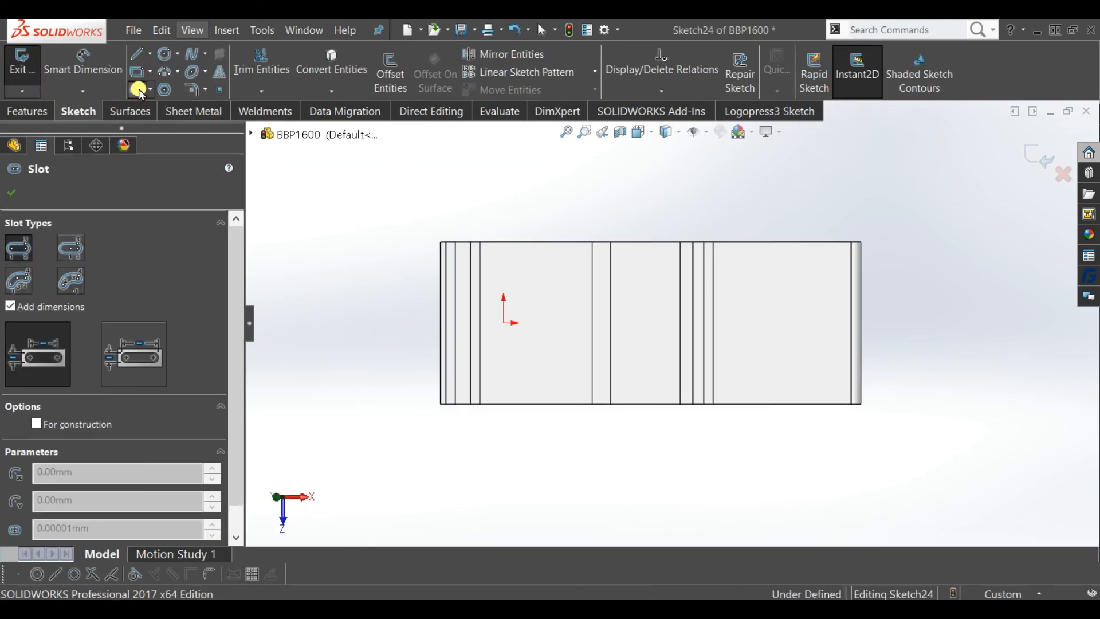
pyautogui.click(161, 331)
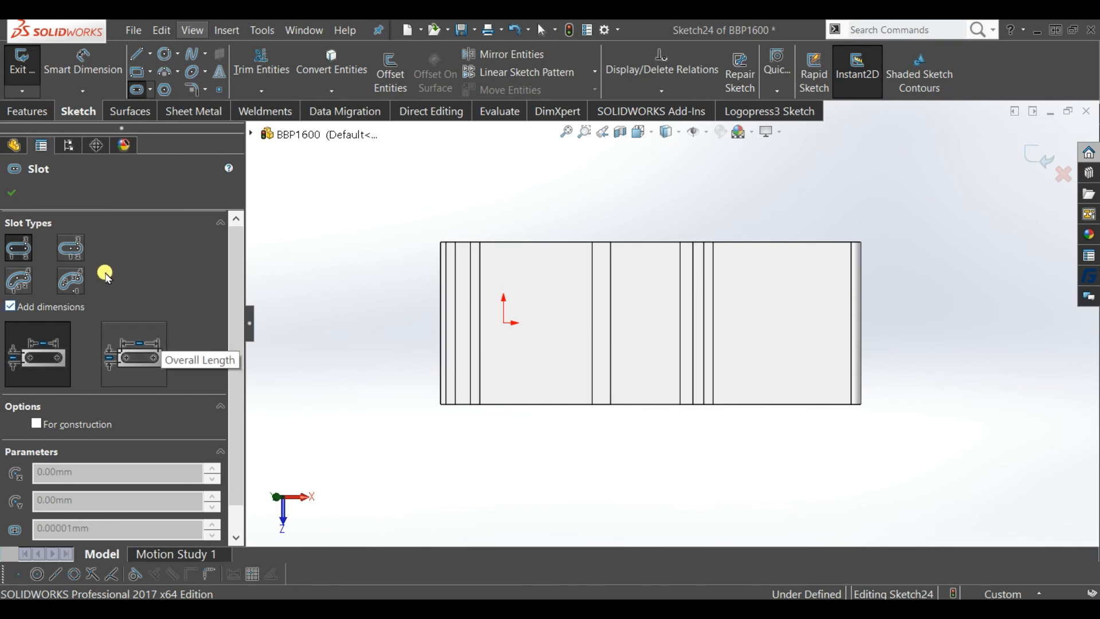
pyautogui.click(69, 249)
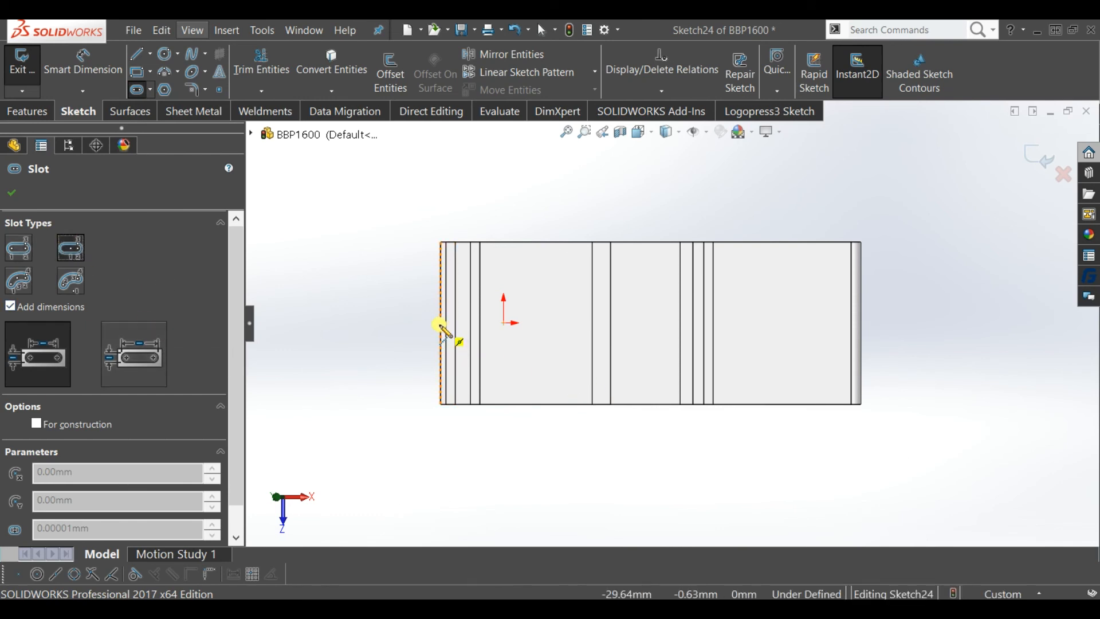
pyautogui.click(492, 323)
pyautogui.click(504, 351)
pyautogui.press('Escape')
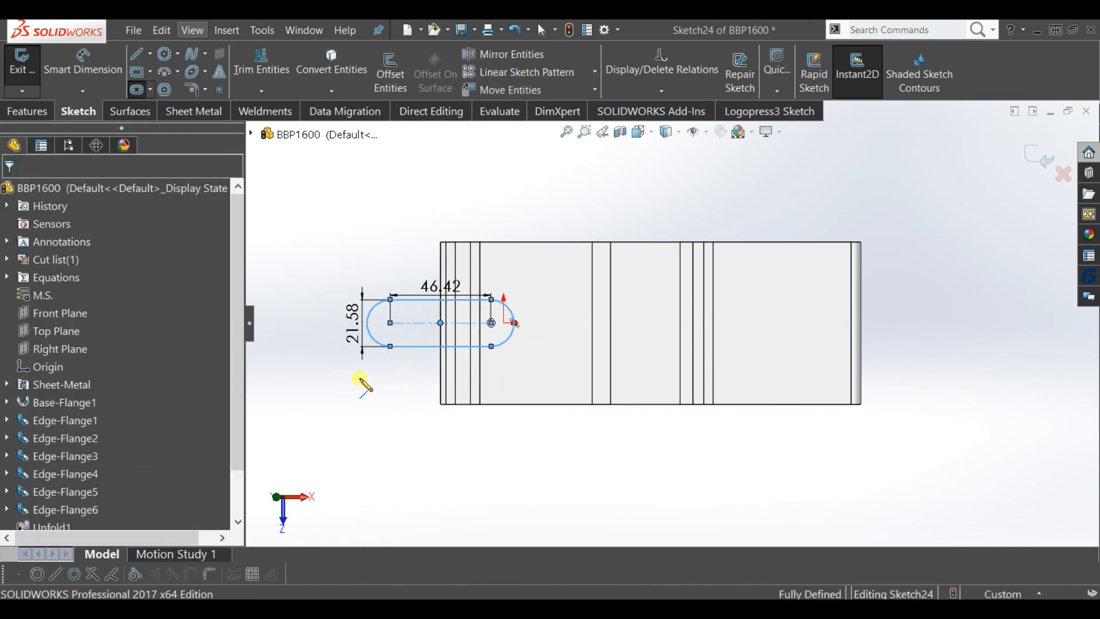
# Step: Switch the end slot to overall-length dimensioning and set it to 70 mm long and 20 mm wide
pyautogui.click(401, 348)
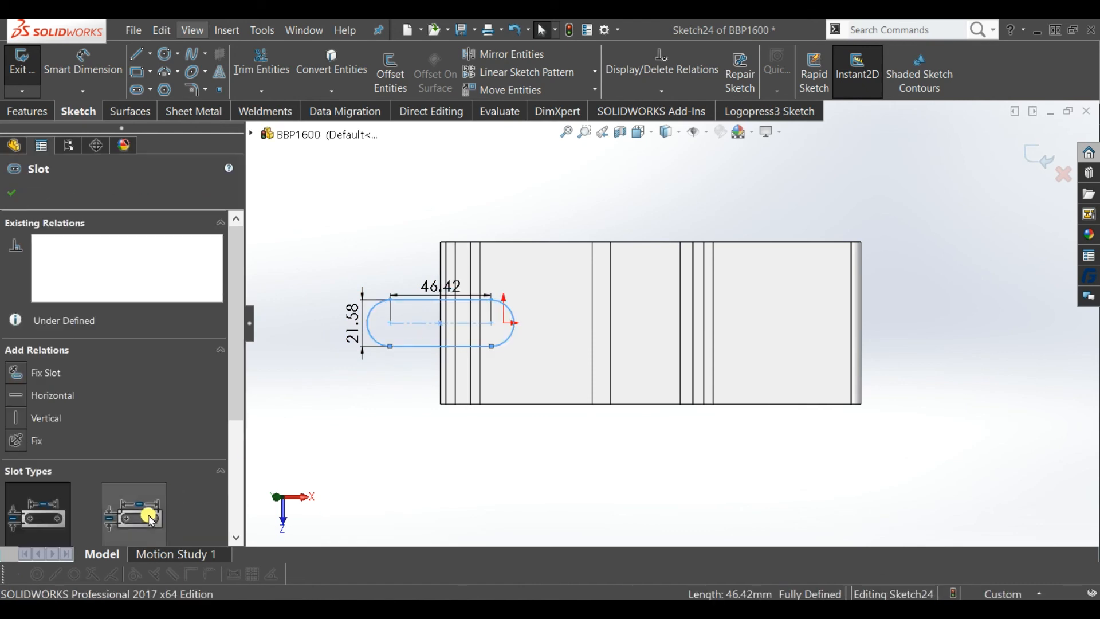
pyautogui.click(150, 519)
pyautogui.click(18, 194)
pyautogui.doubleClick(442, 285)
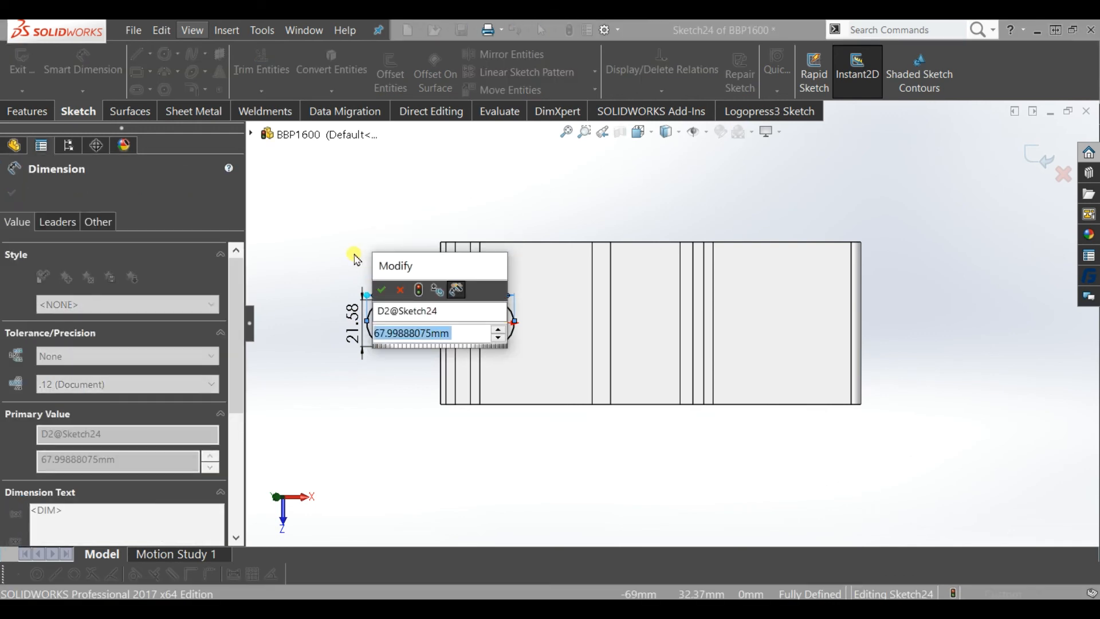
pyautogui.write('70')
pyautogui.press('Return')
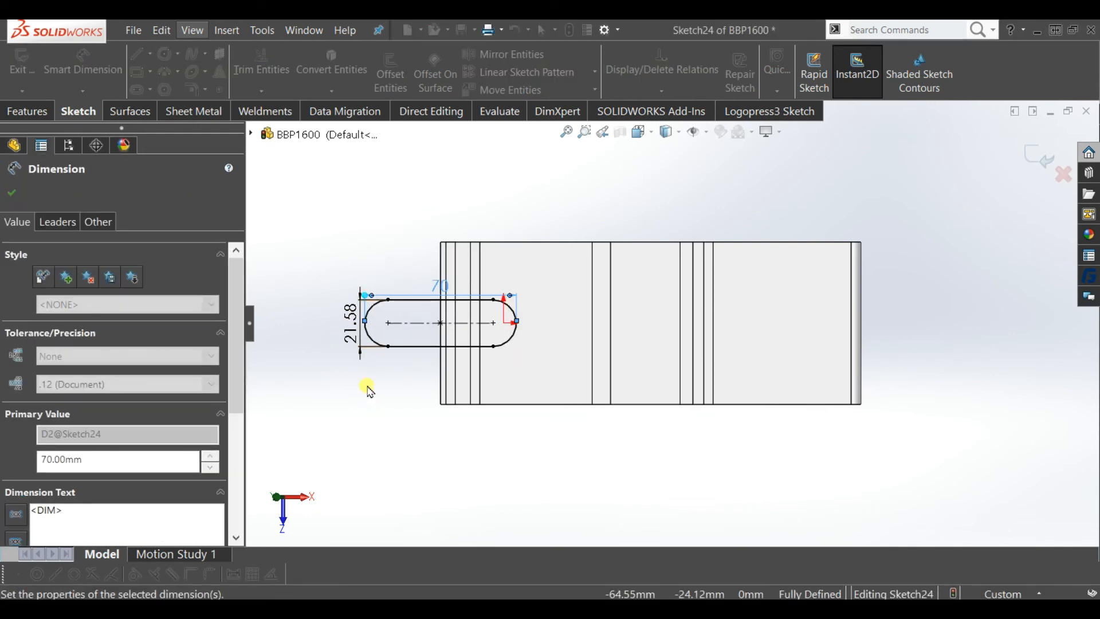
pyautogui.doubleClick(348, 338)
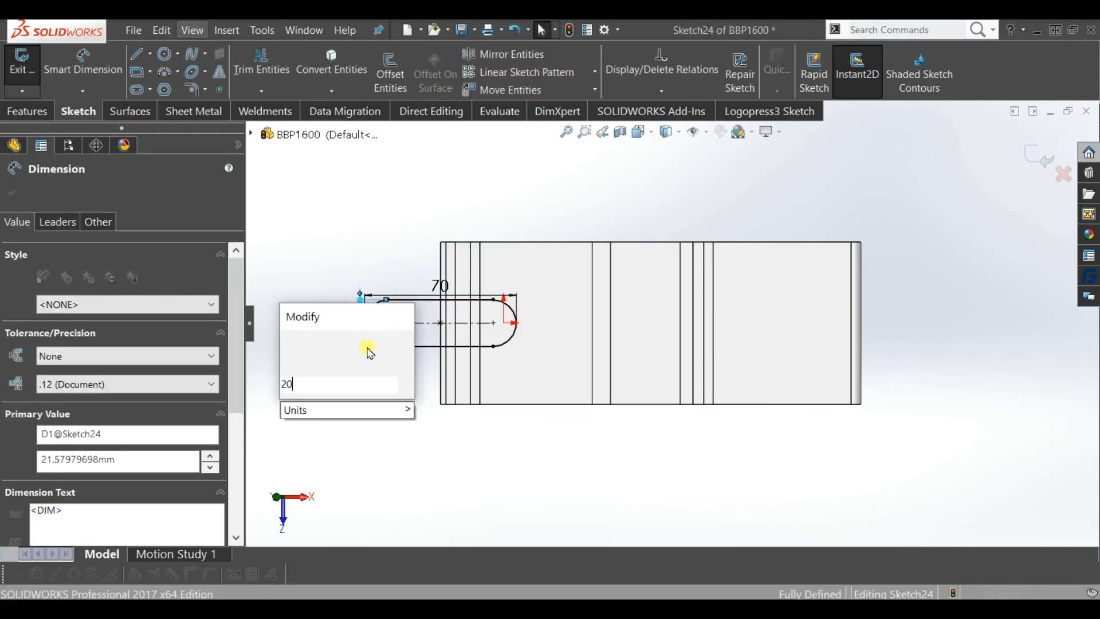
pyautogui.press('Escape')
pyautogui.click(509, 455)
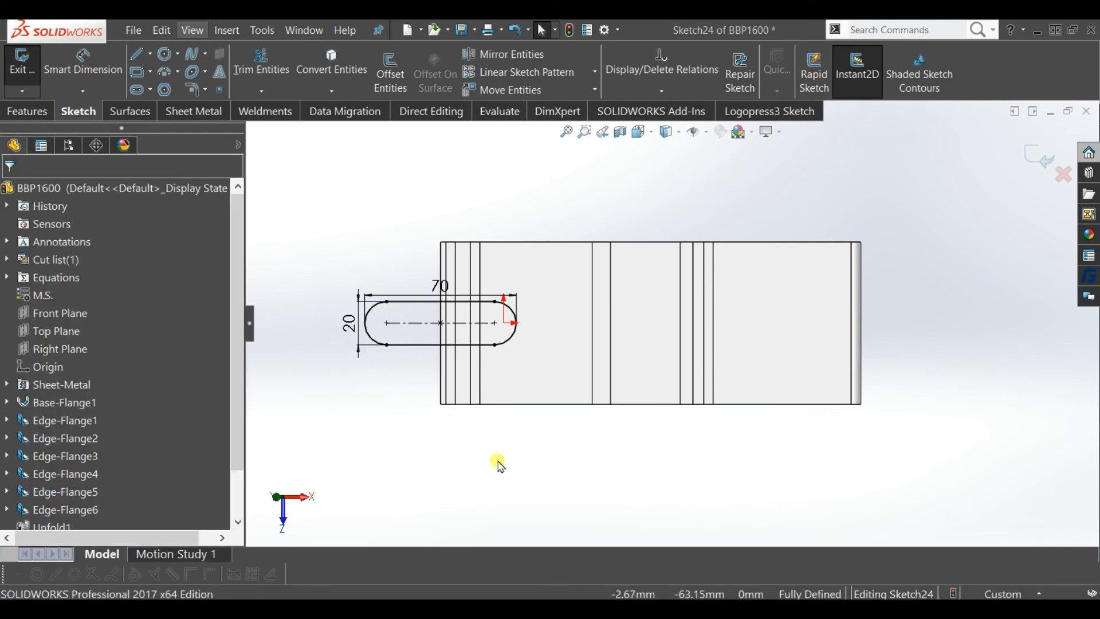
# Step: Sketch a second horizontal straight slot, about 66 mm between centres and 17 mm wide, in line with the origin, and dimension it by overall length
pyautogui.click(140, 92)
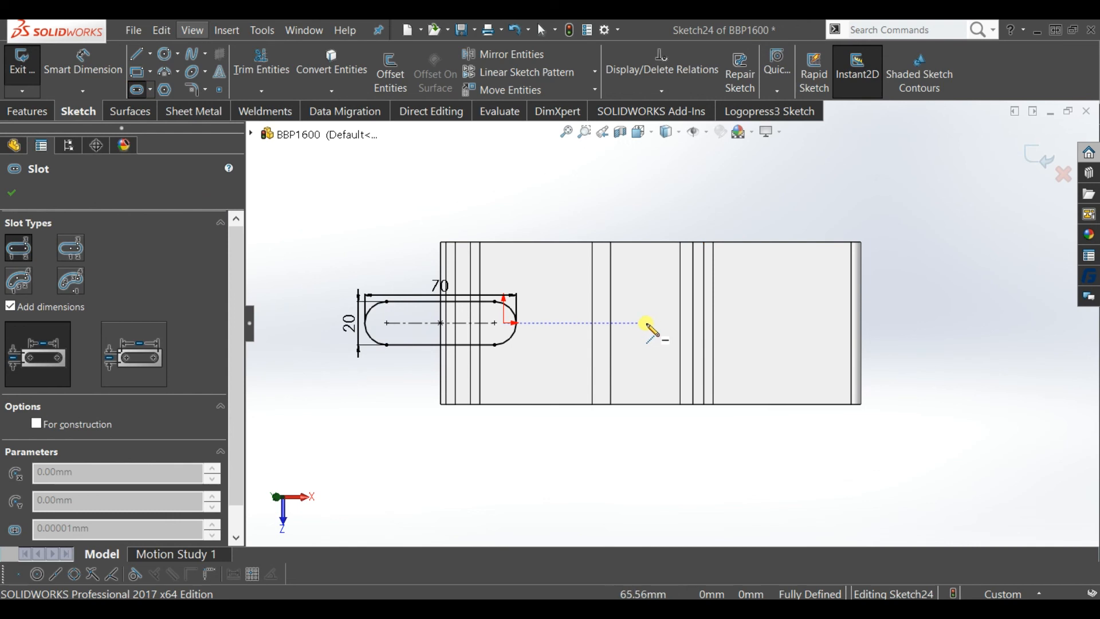
pyautogui.click(629, 323)
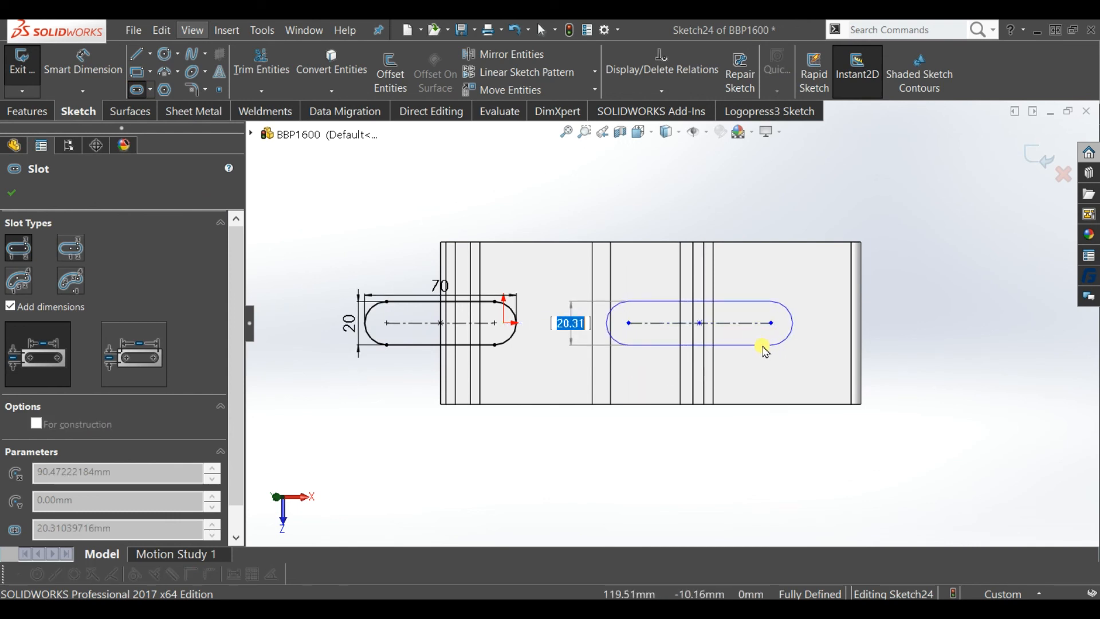
pyautogui.click(766, 345)
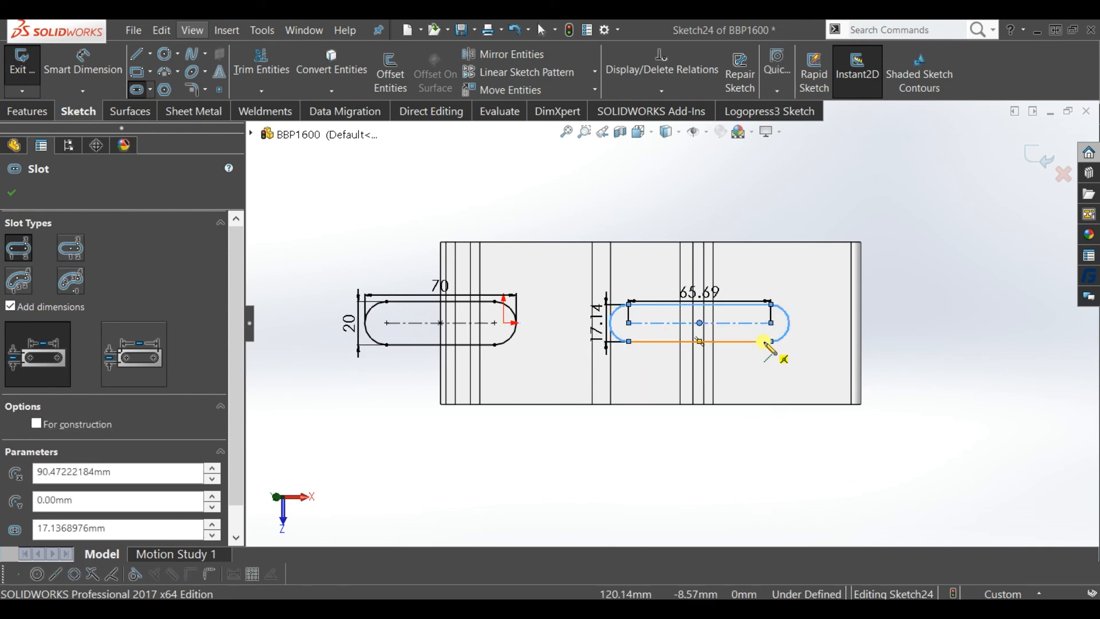
pyautogui.click(147, 356)
pyautogui.click(12, 193)
# Step: Set the second slot's overall length to 125 mm and its width to 12 mm
pyautogui.moveTo(700, 292); pyautogui.dragTo(692, 226)
pyautogui.doubleClick(688, 216)
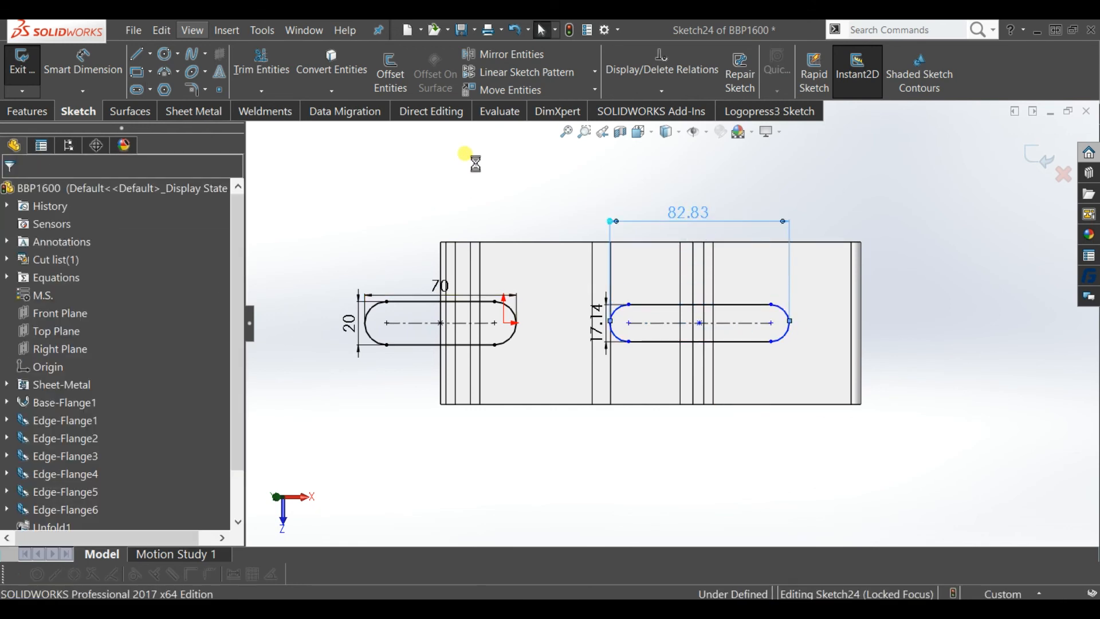
pyautogui.write('125')
pyautogui.press('Return')
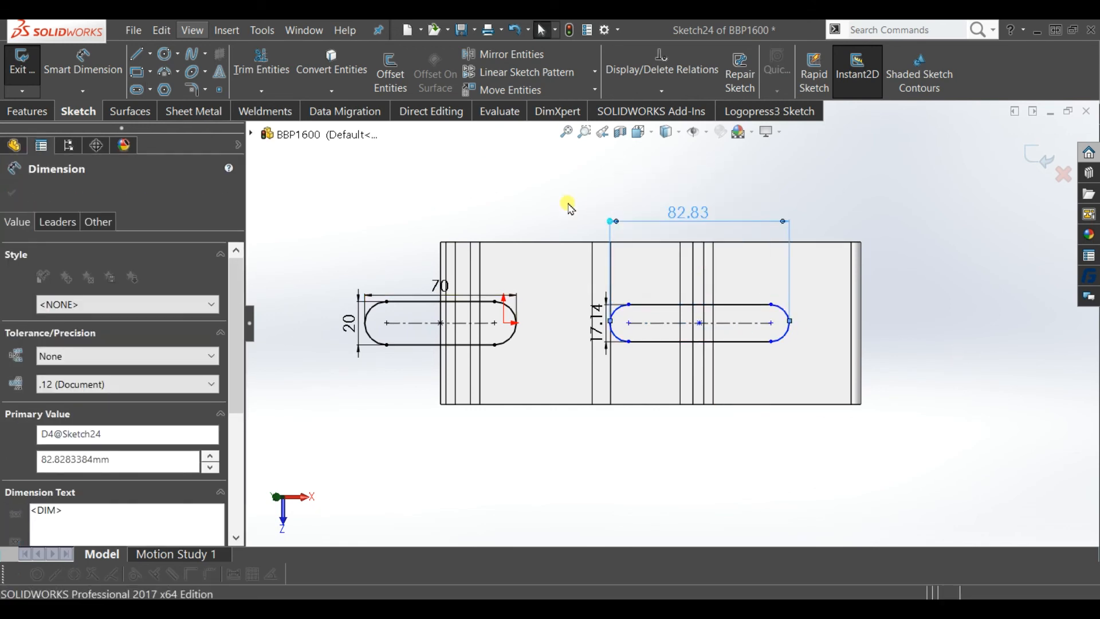
pyautogui.doubleClick(598, 331)
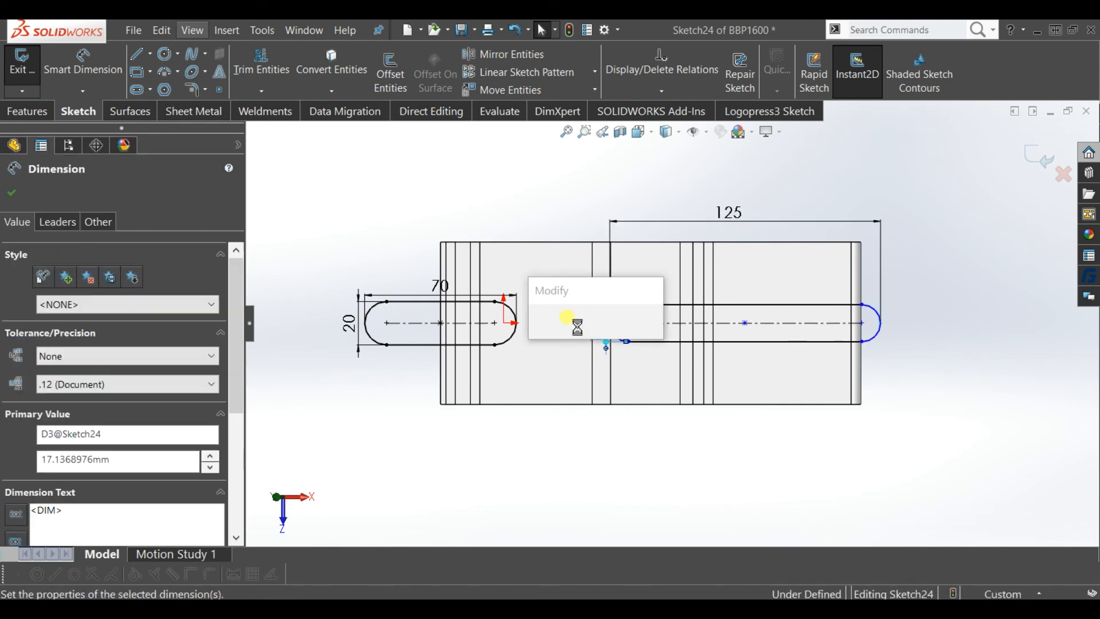
pyautogui.press('Escape')
pyautogui.click(624, 466)
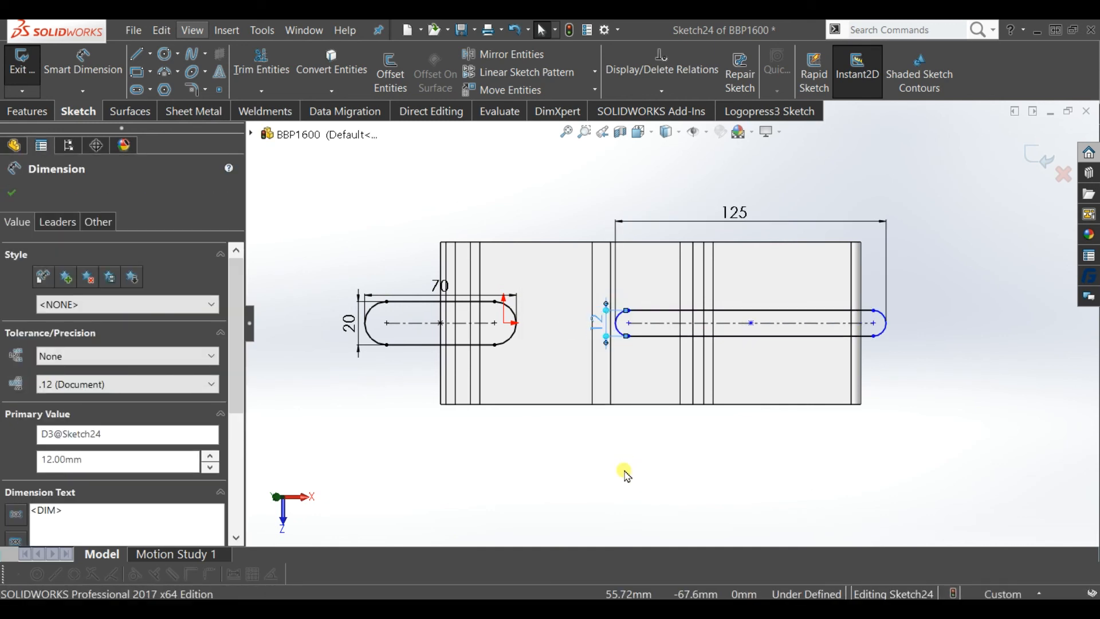
# Step: Dimension the distance from the origin to the near end of the 125 mm slot as 20 mm
pyautogui.scroll(-2, 630, 347)
pyautogui.click(83, 63)
pyautogui.click(453, 324)
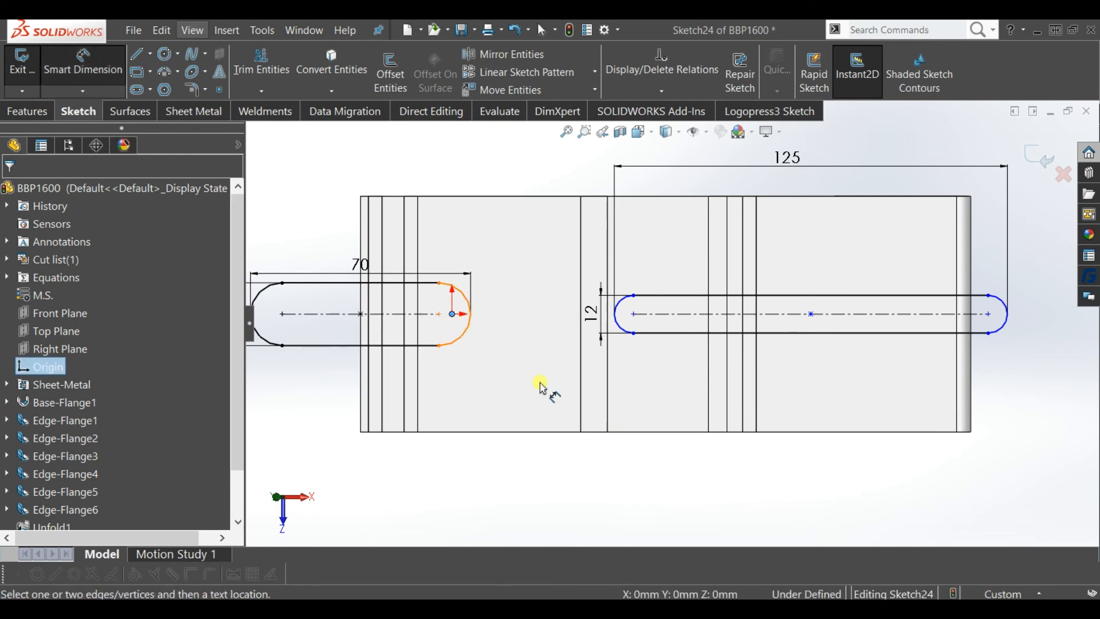
pyautogui.click(614, 358)
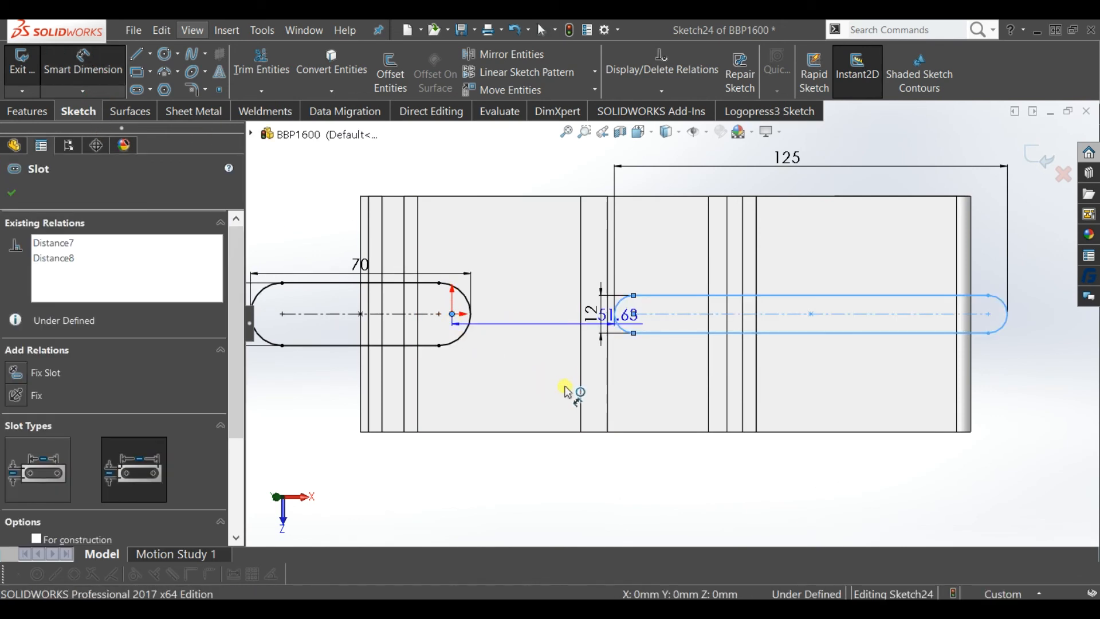
pyautogui.click(465, 343)
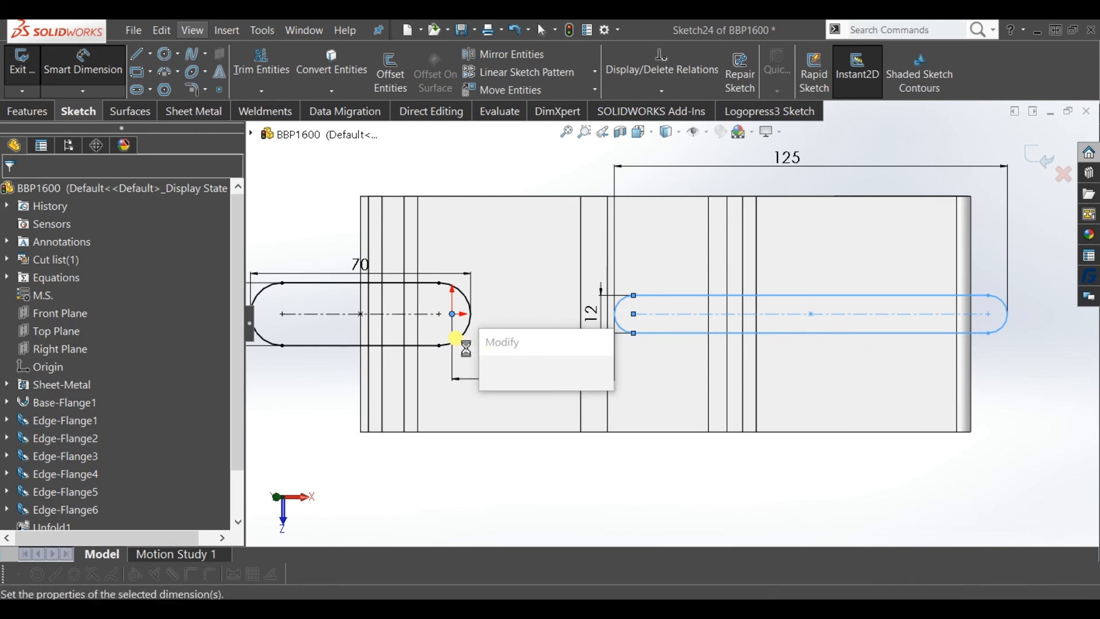
pyautogui.write('12')
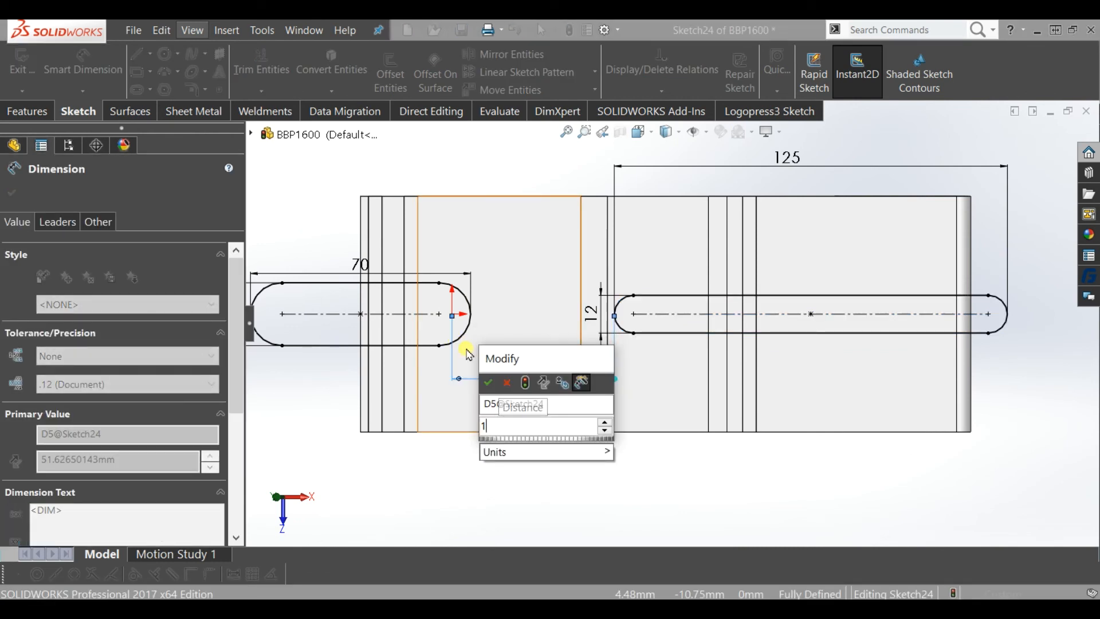
pyautogui.press('BackSpace')
pyautogui.write('20')
pyautogui.press('Escape')
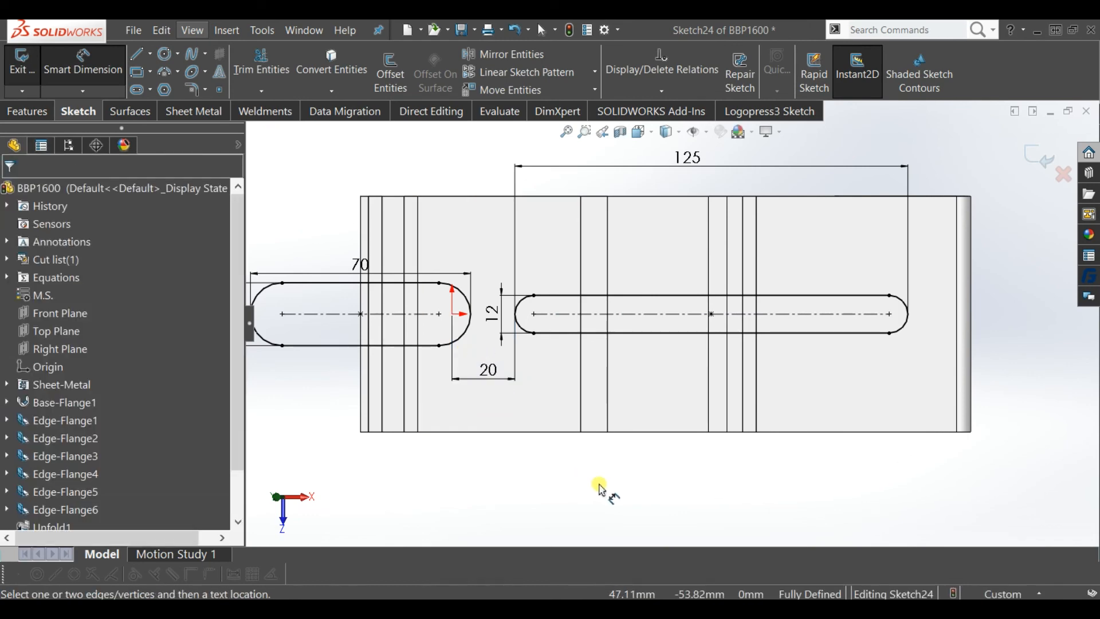
# Step: Draw a corner rectangle about 23 by 14 mm inward from the part's lower long edge, starting at a bend line below the 125 mm slot
pyautogui.scroll(2, 605, 490)
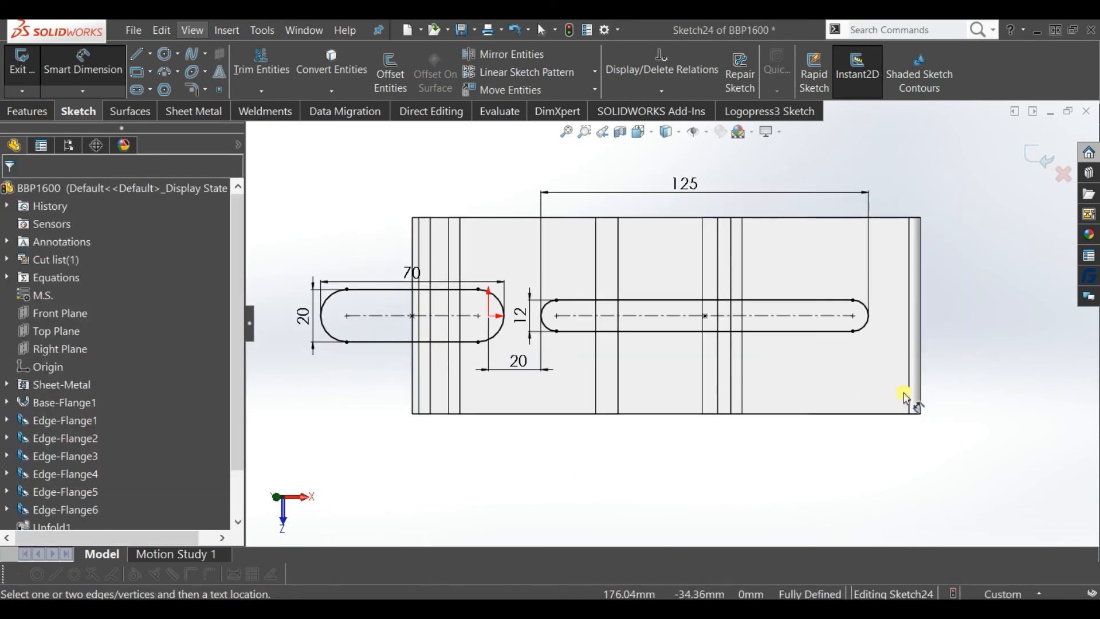
pyautogui.scroll(-2, 782, 332)
pyautogui.moveTo(719, 332)
pyautogui.mouseDown(button='middle')
pyautogui.moveTo(678, 349)
pyautogui.moveTo(687, 201)
pyautogui.moveTo(690, 350)
pyautogui.mouseUp(button='middle')
pyautogui.press('space')
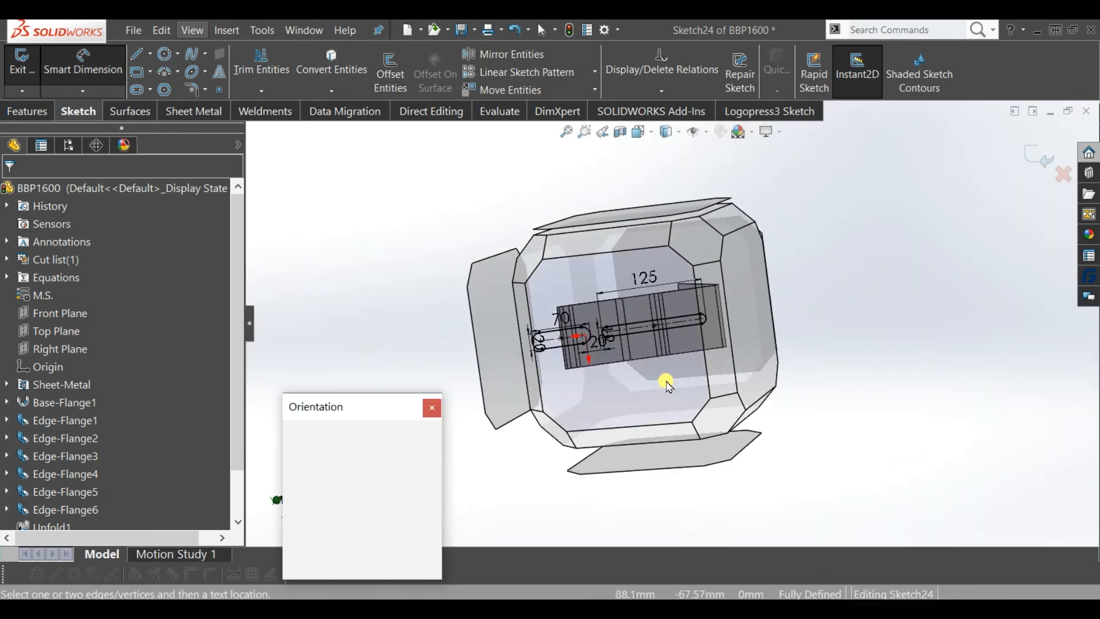
pyautogui.click(666, 384)
pyautogui.scroll(-2, 866, 391)
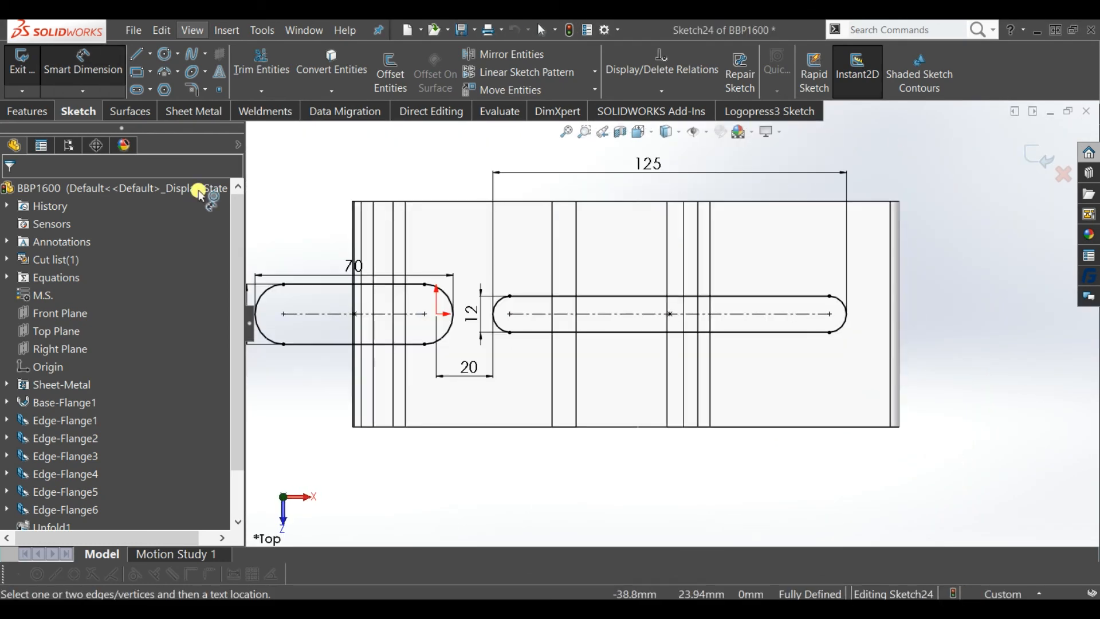
pyautogui.click(140, 73)
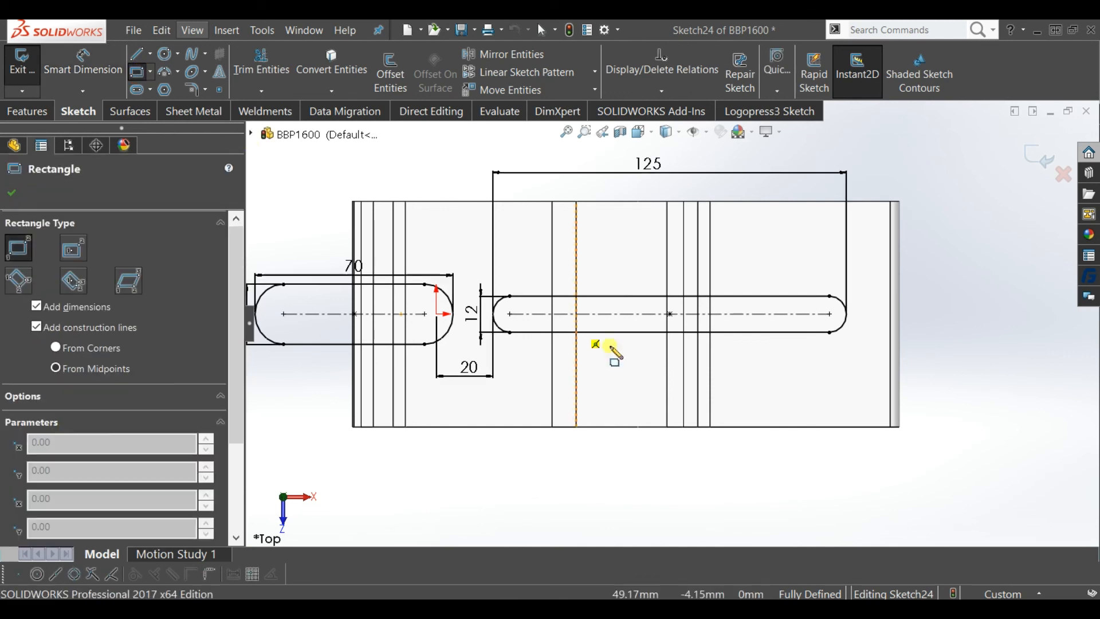
pyautogui.scroll(-3, 781, 413)
pyautogui.click(650, 428)
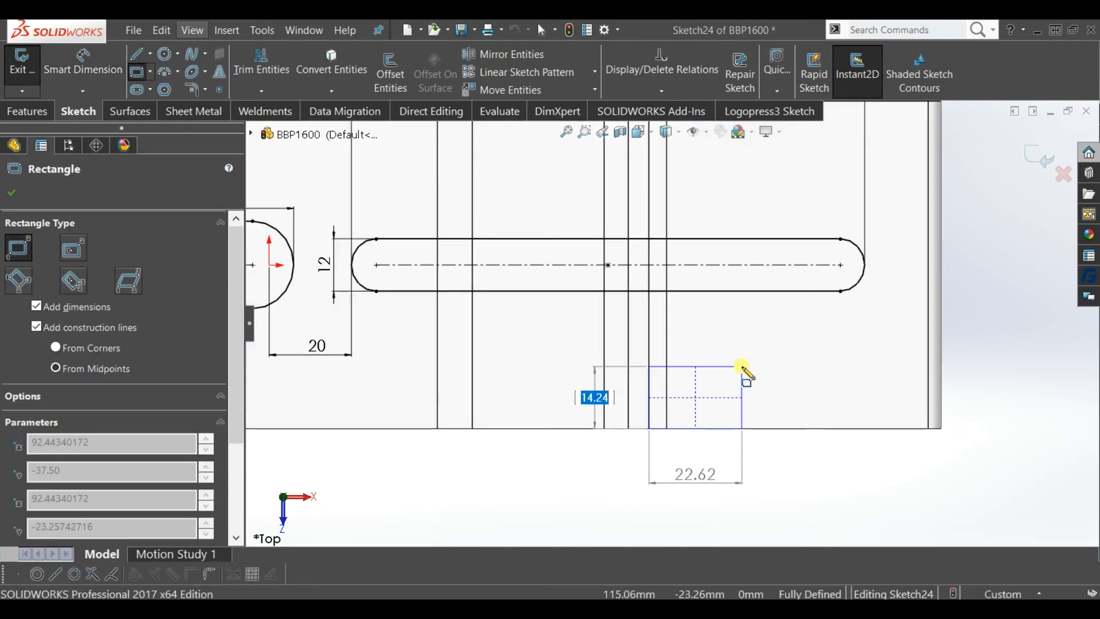
pyautogui.click(743, 367)
pyautogui.press('Escape')
# Step: Set the edge rectangle's width to 20 mm and its height to 15 mm
pyautogui.doubleClick(698, 475)
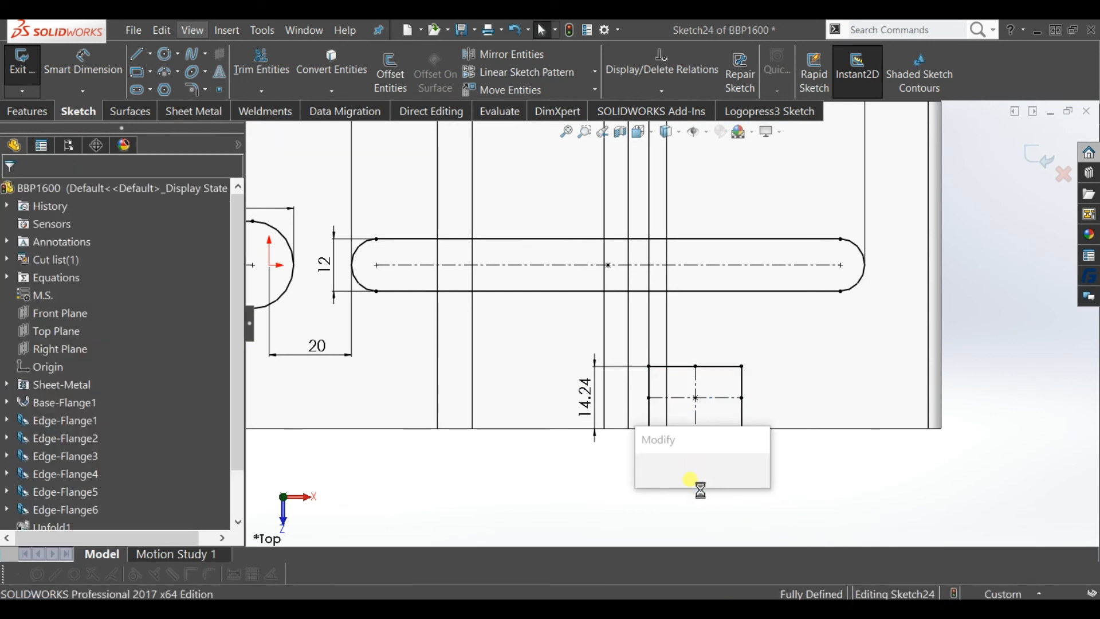
pyautogui.write('20')
pyautogui.press('Return')
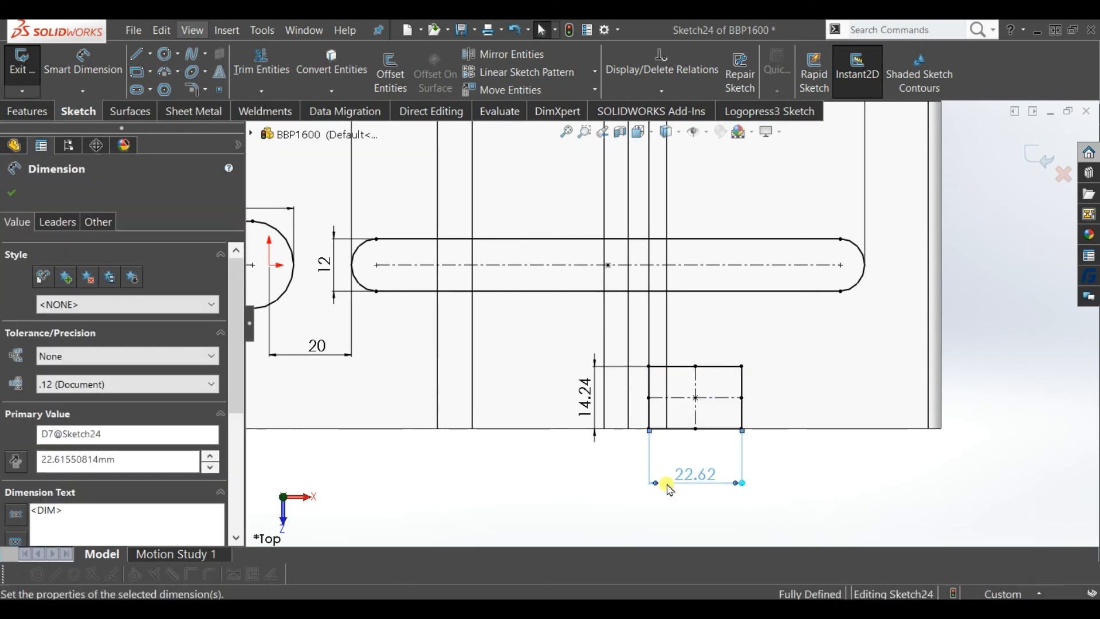
pyautogui.doubleClick(587, 396)
pyautogui.write('15')
pyautogui.press('Return')
pyautogui.click(834, 469)
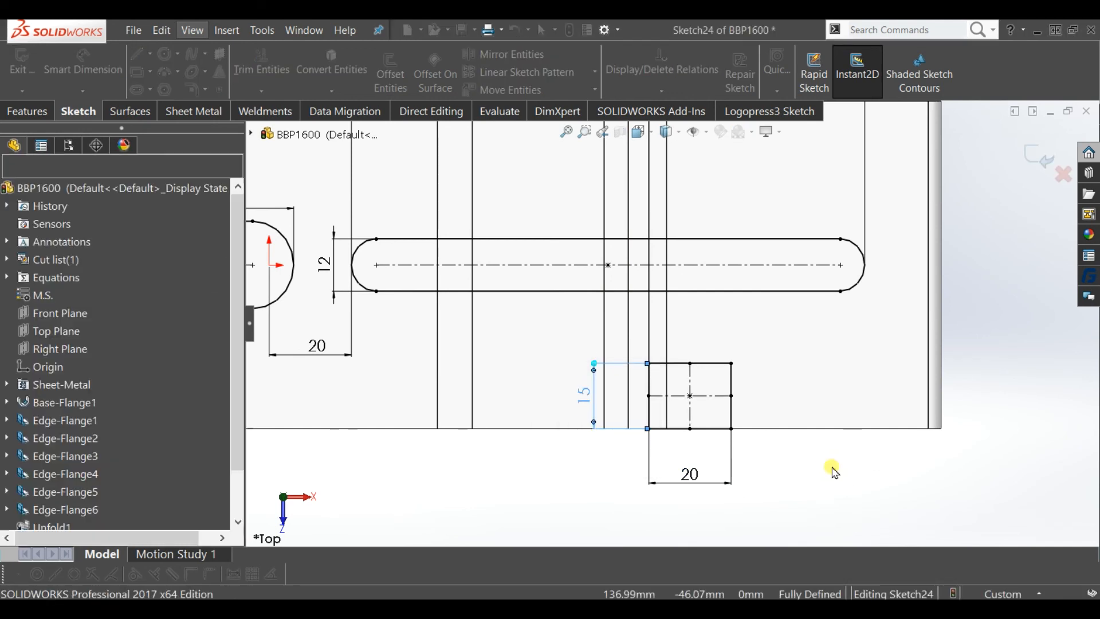
# Step: Make the rectangle's side nearest the base bend construction geometry and attach a triangle with a sloped line from its upper corner to the part edge
pyautogui.click(734, 422)
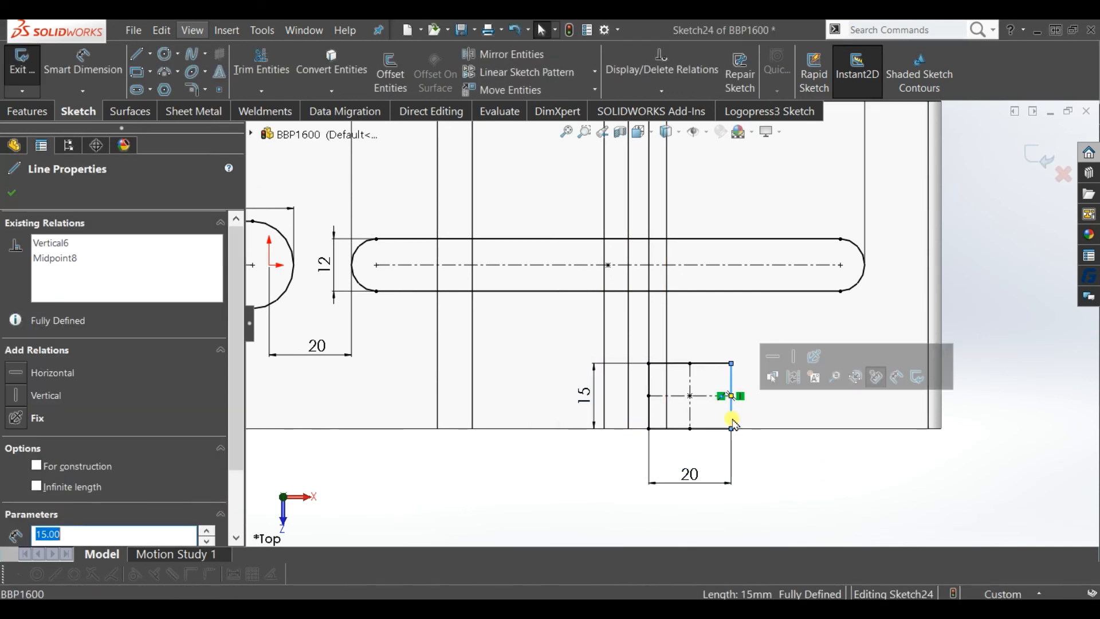
pyautogui.click(798, 476)
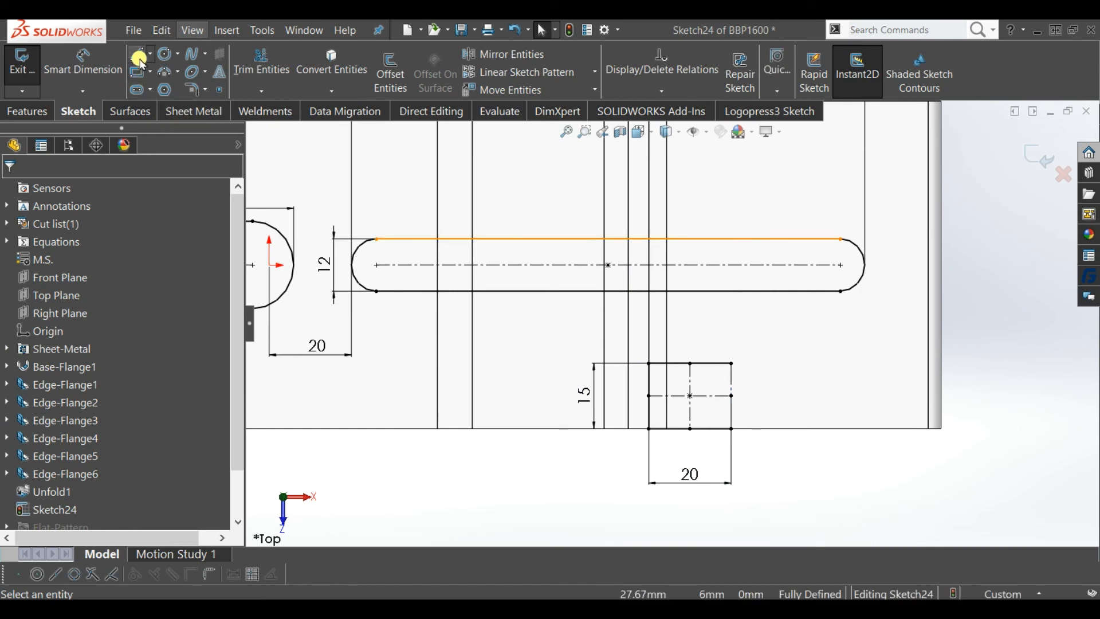
pyautogui.press('l')
pyautogui.click(732, 364)
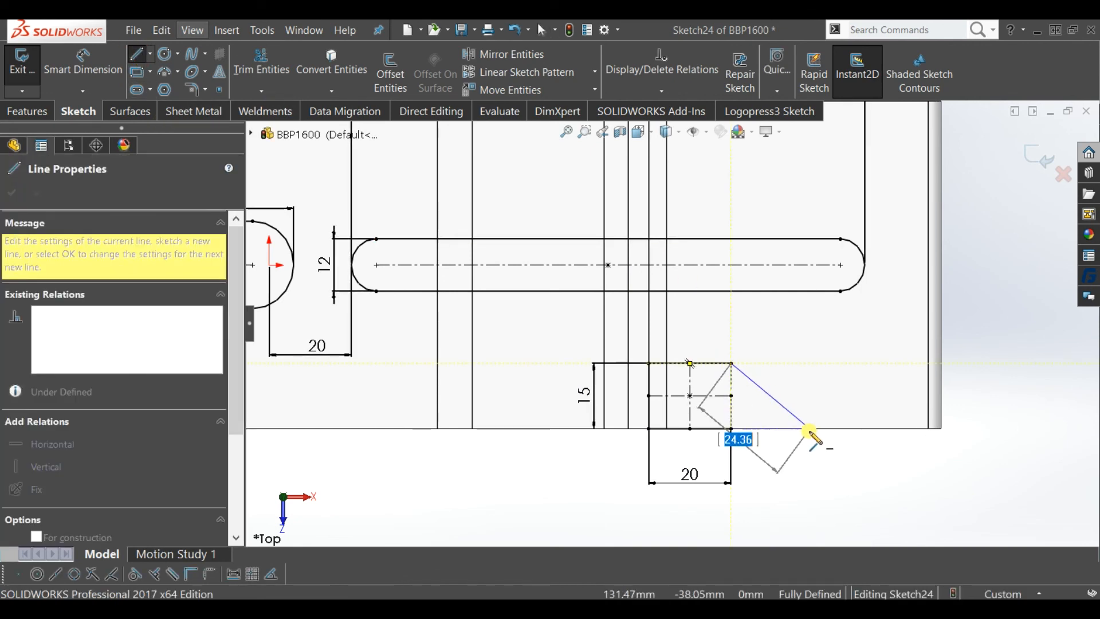
pyautogui.click(805, 429)
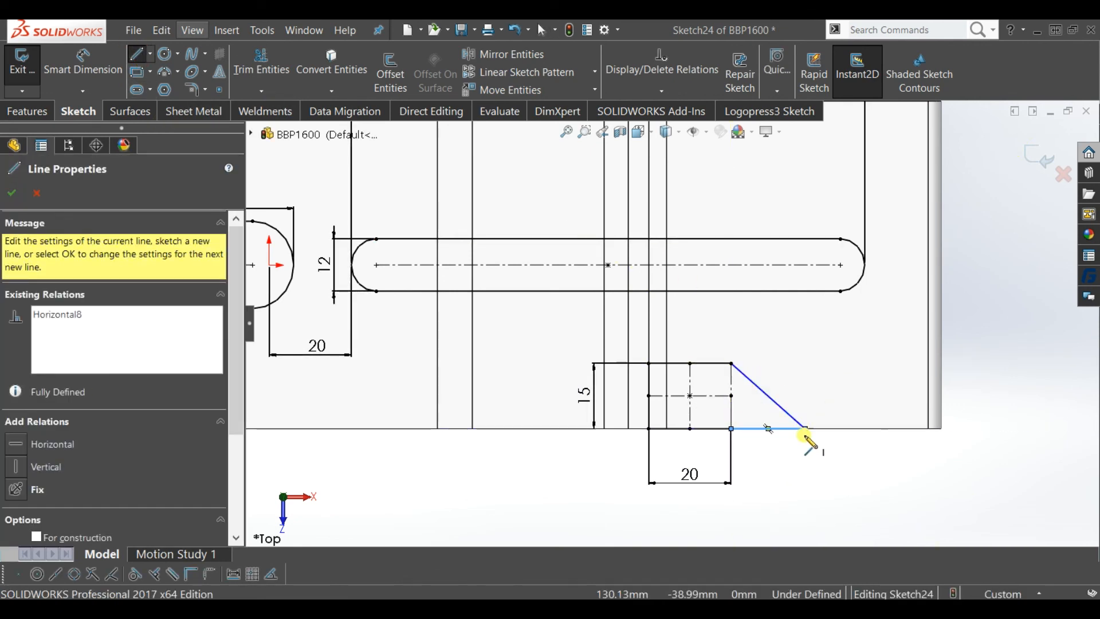
# Step: Set the angle between the notch's sloped line and the rectangle's vertical construction side to 45°
pyautogui.press('Escape')
pyautogui.press('Escape')
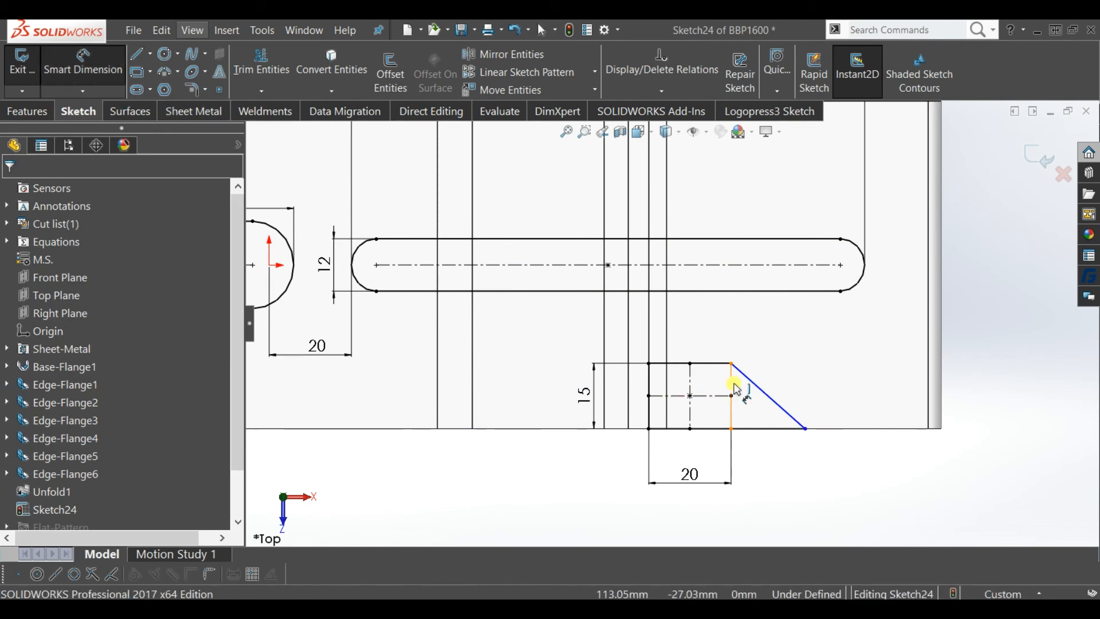
pyautogui.click(763, 402)
pyautogui.click(762, 421)
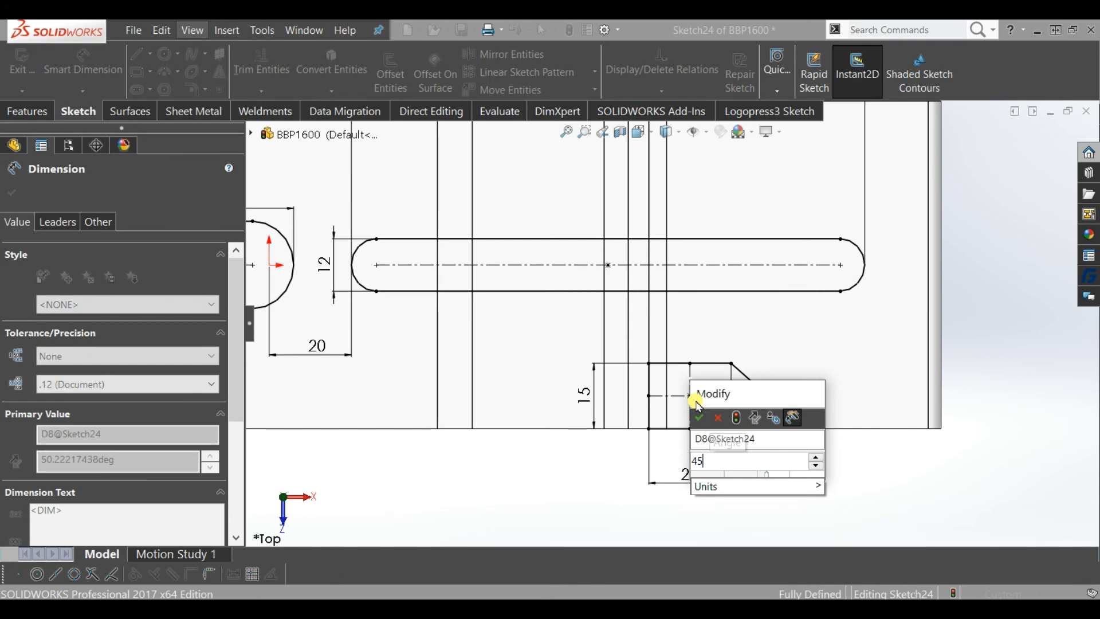
pyautogui.click(698, 415)
pyautogui.click(553, 487)
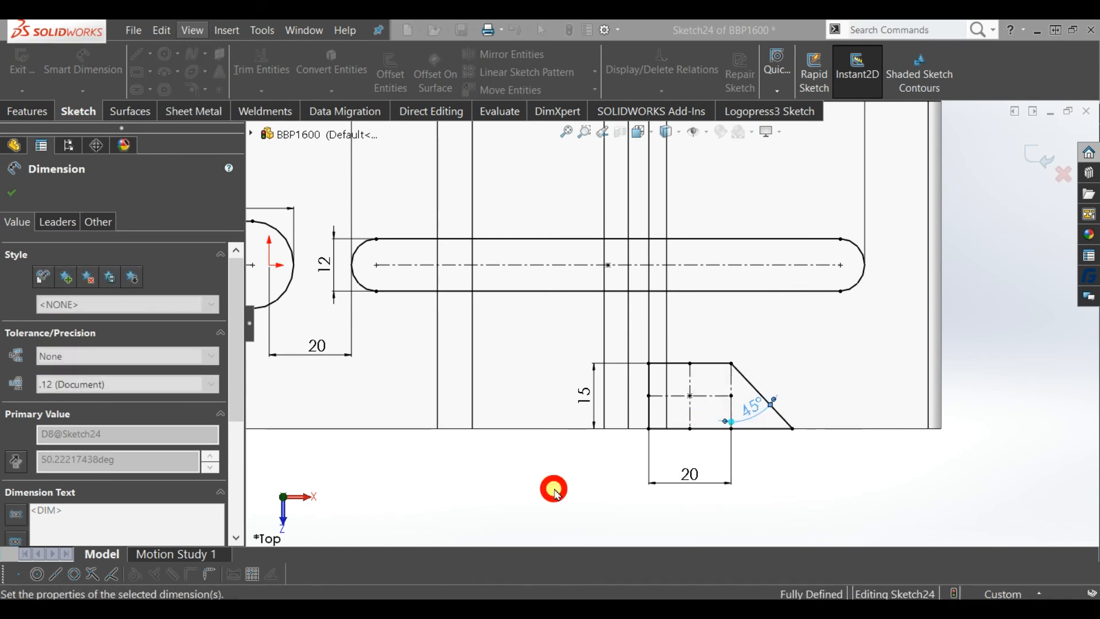
# Step: Draw a horizontal line about 197 mm long from the origin through the 125 mm slot past the part and make it construction geometry
pyautogui.scroll(-1, 859, 453)
pyautogui.scroll(2, 835, 453)
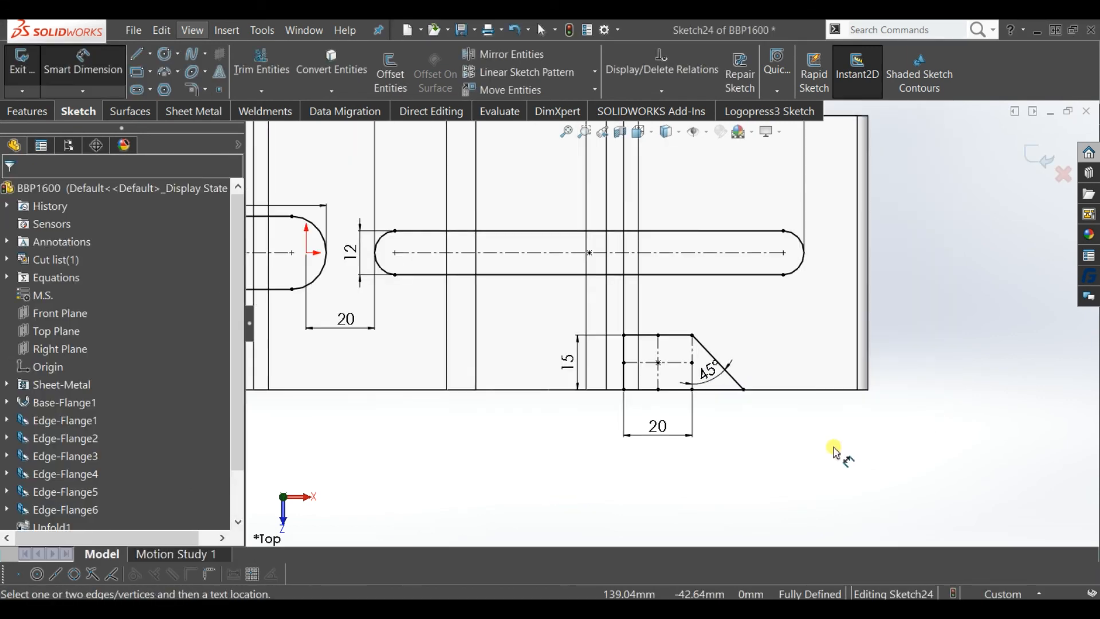
pyautogui.scroll(2, 670, 432)
pyautogui.scroll(1, 570, 384)
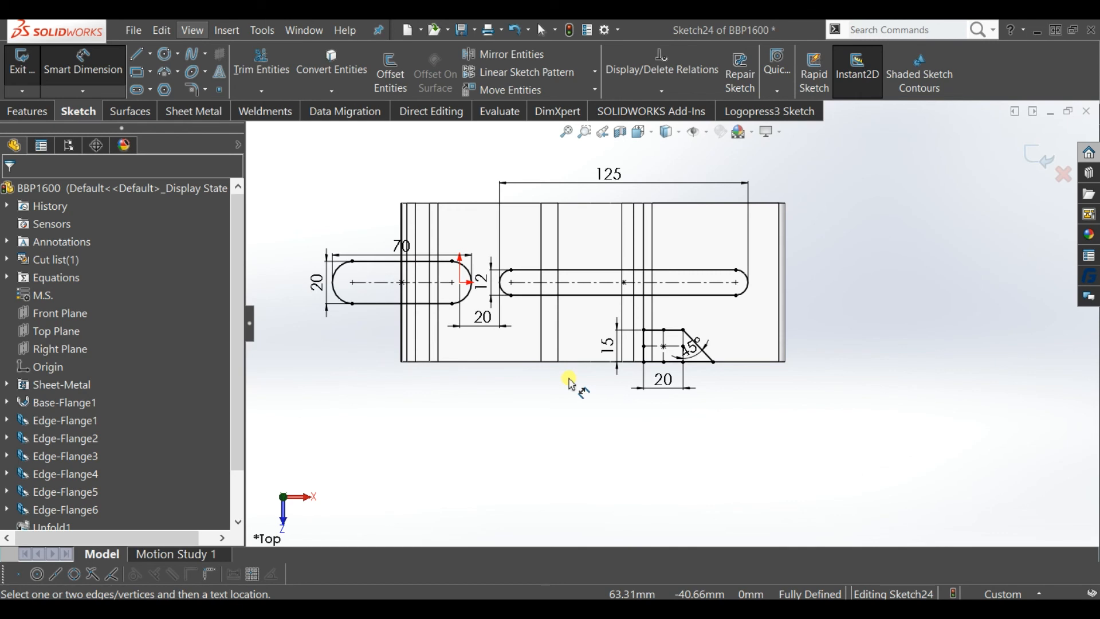
pyautogui.scroll(1, 570, 380)
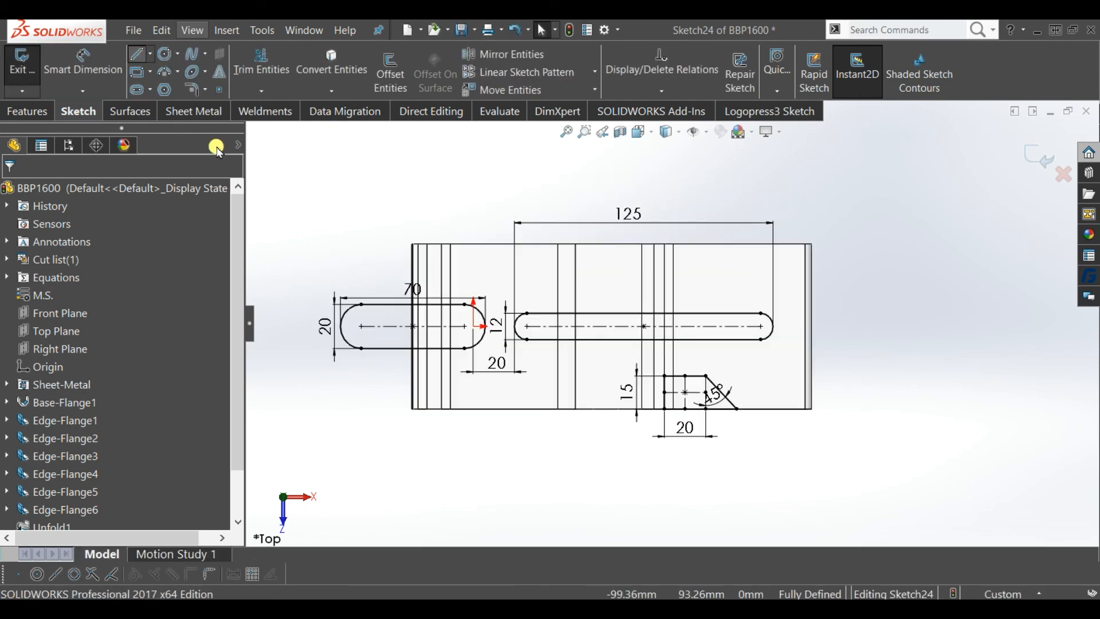
pyautogui.click(482, 328)
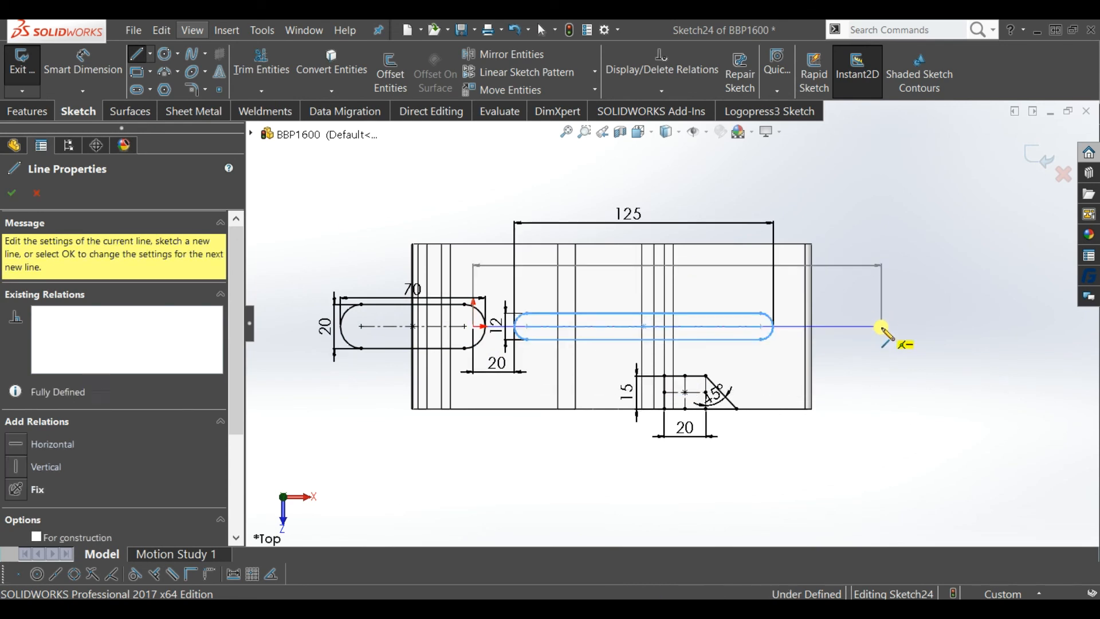
pyautogui.click(882, 327)
pyautogui.press('Escape')
pyautogui.click(858, 330)
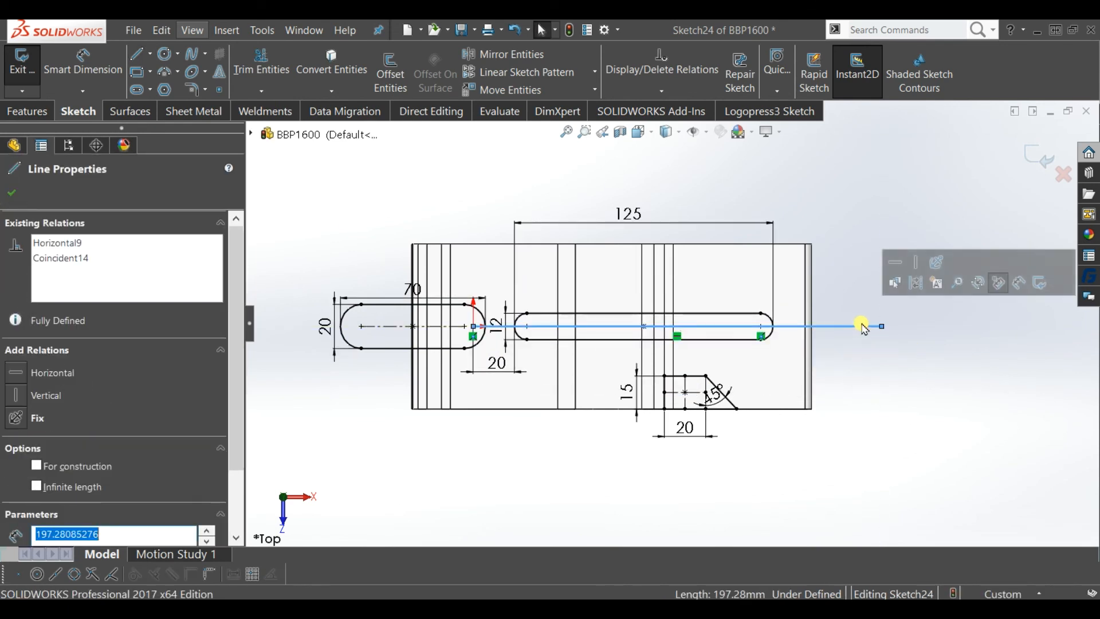
pyautogui.click(896, 262)
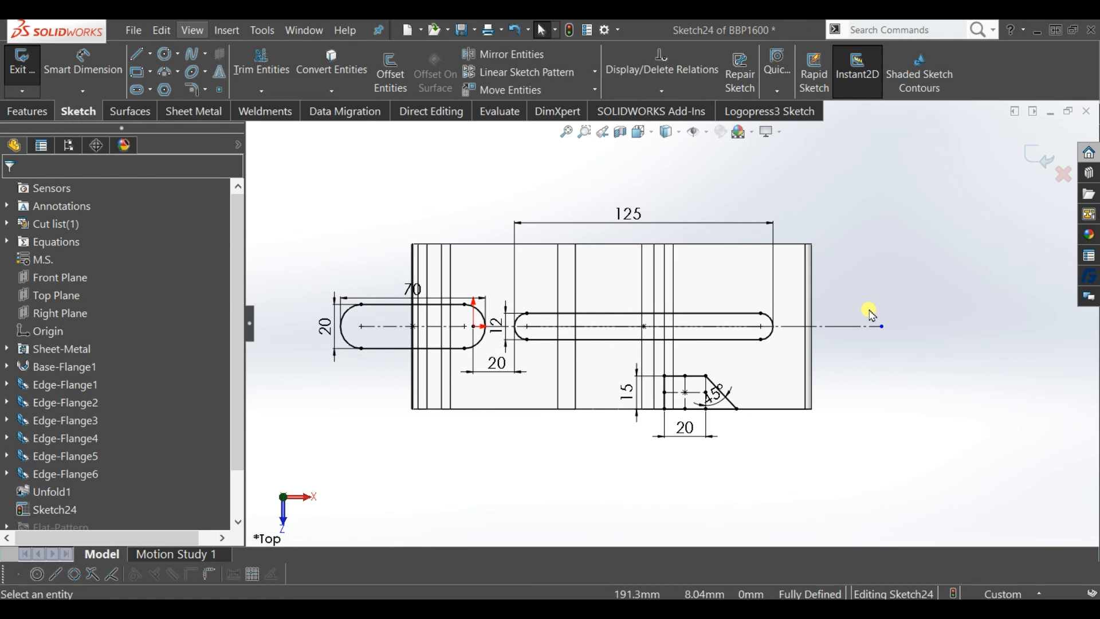
pyautogui.scroll(-1, 872, 314)
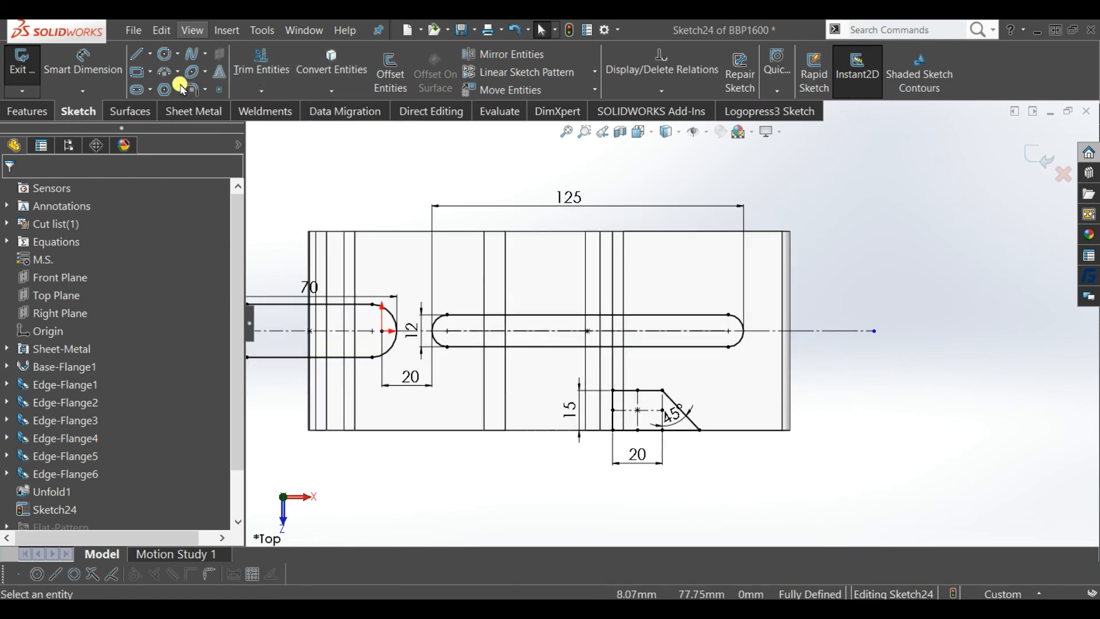
pyautogui.click(504, 53)
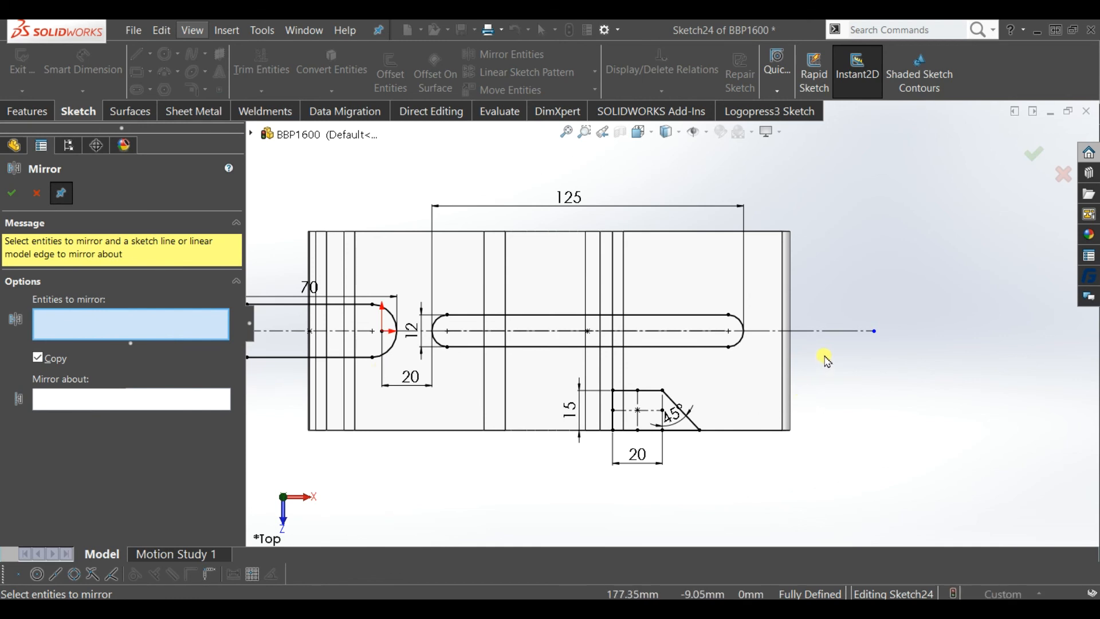
pyautogui.press('Escape')
# Step: Sketch a three-point arc of about 54 mm radius bulging inward from the part's lower long edge, spanning the bend below the 125 mm slot
pyautogui.scroll(1, 534, 471)
pyautogui.scroll(-1, 517, 393)
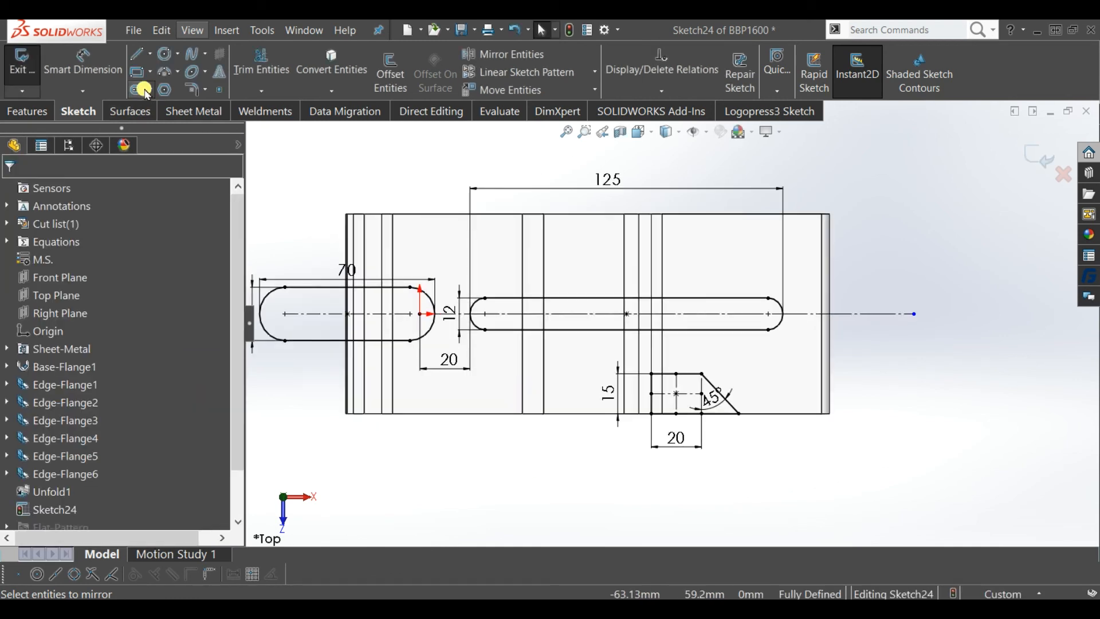
pyautogui.click(164, 73)
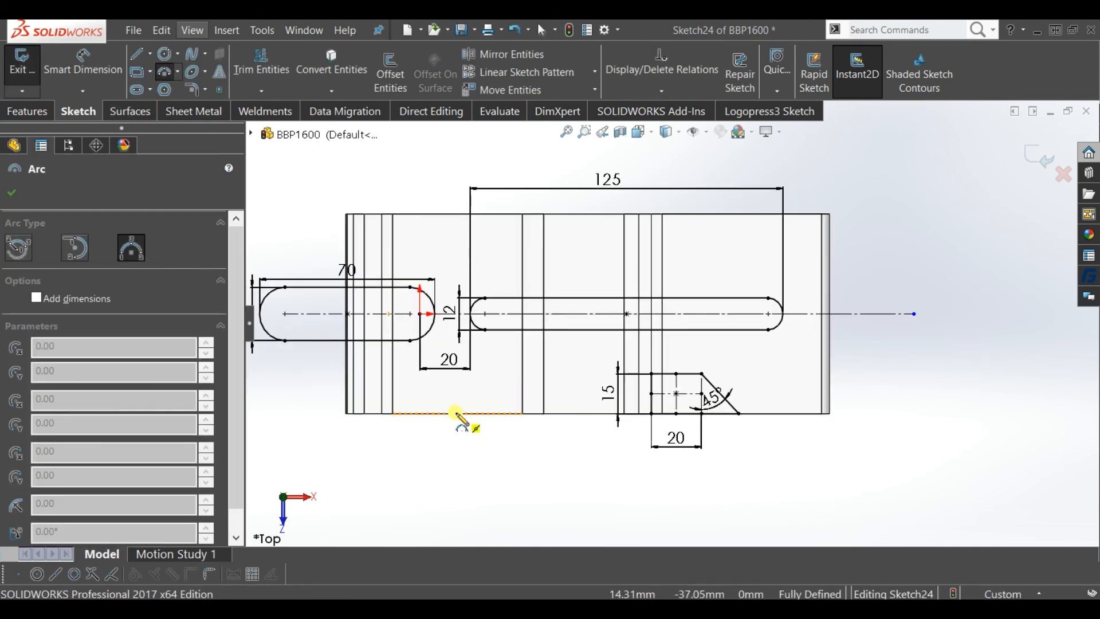
pyautogui.click(458, 414)
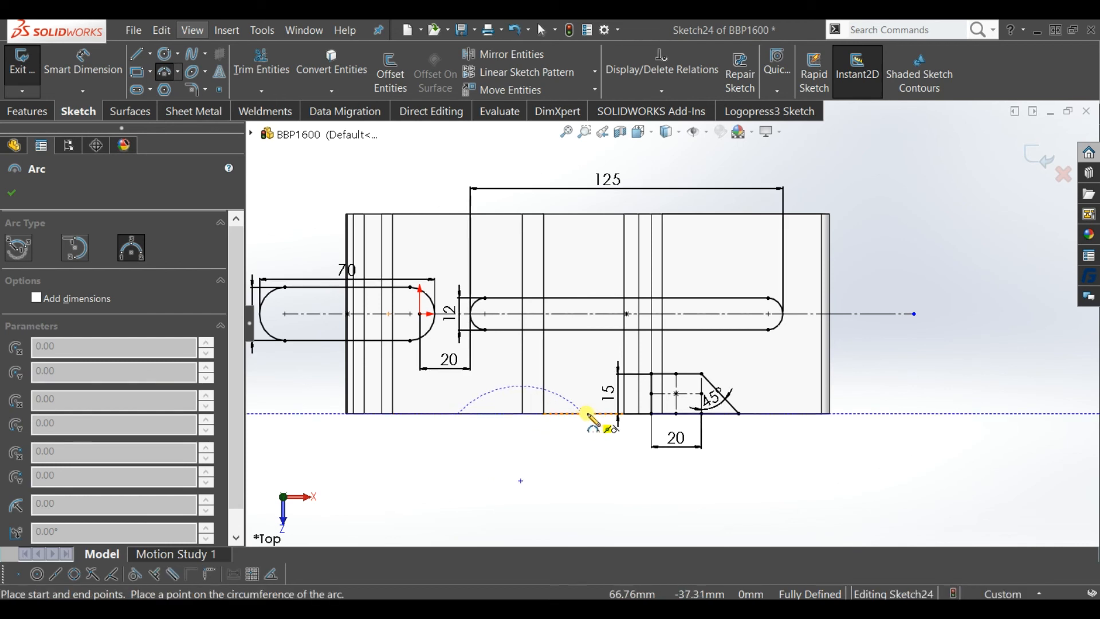
pyautogui.click(586, 414)
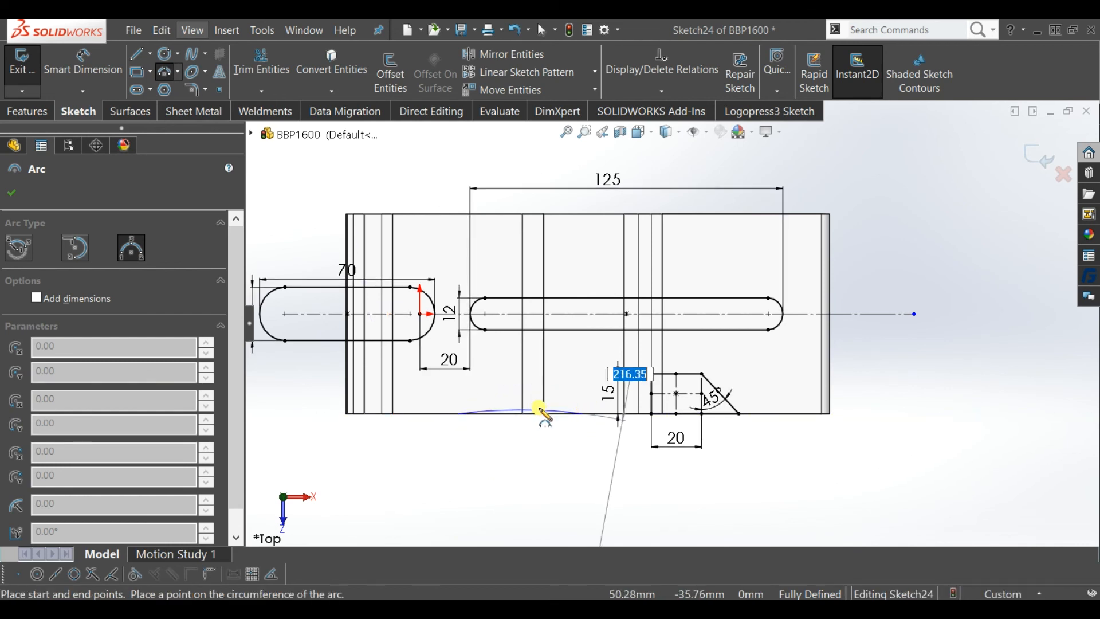
pyautogui.click(504, 397)
pyautogui.press('Escape')
# Step: Dimension the edge arc's radius as 50 mm
pyautogui.click(84, 63)
pyautogui.click(494, 402)
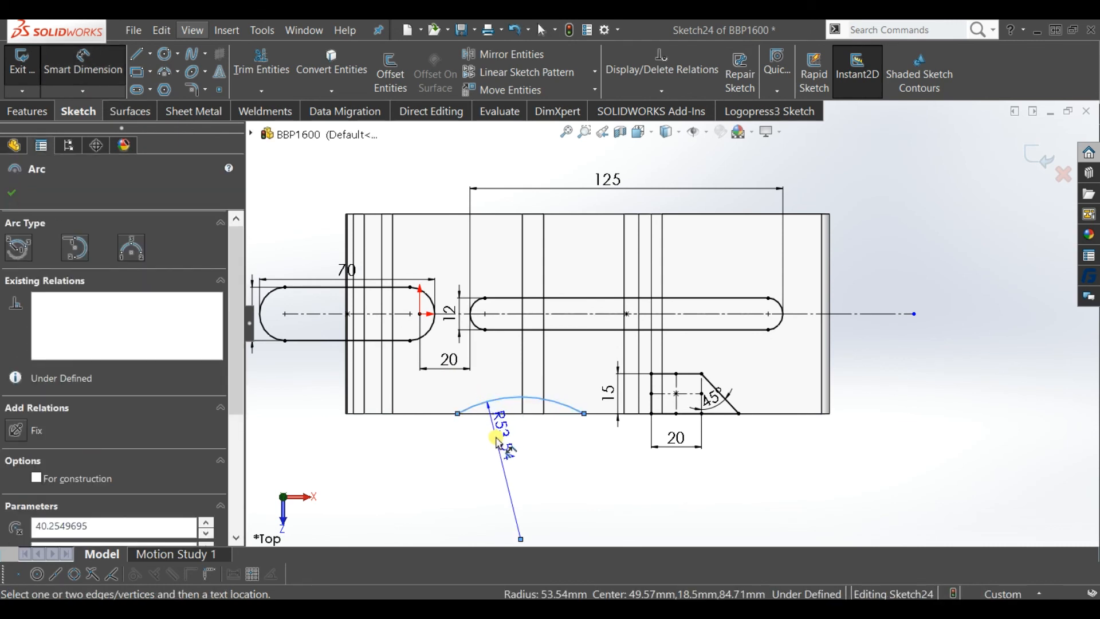
pyautogui.click(492, 452)
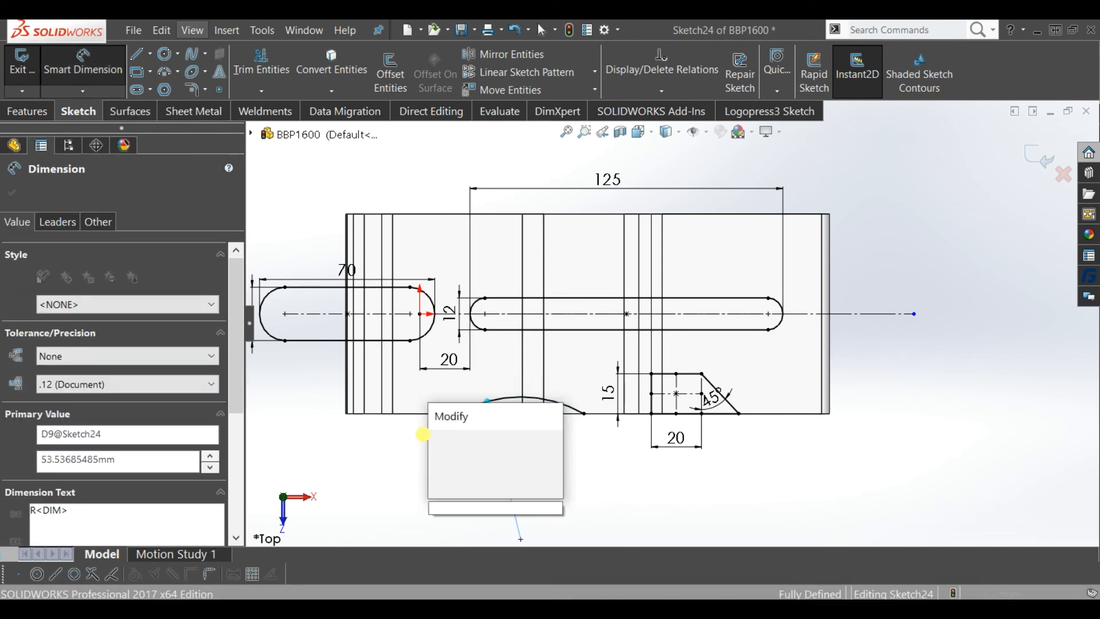
pyautogui.write('50')
pyautogui.press('Return')
pyautogui.click(430, 471)
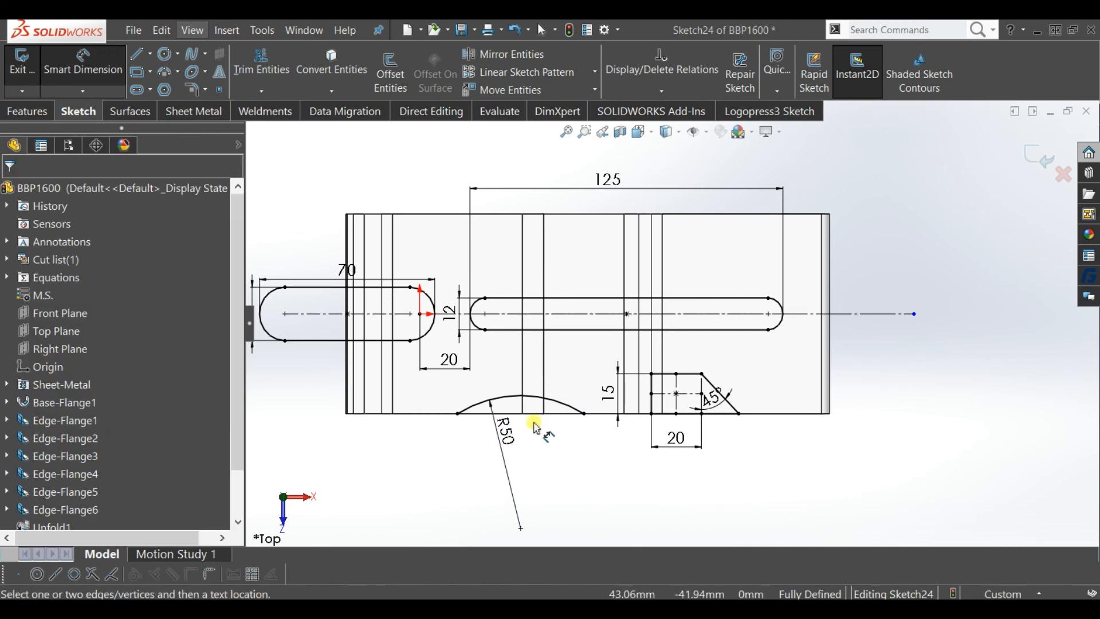
# Step: Close the R50 arc with a straight line between its endpoints along the part's lower edge
pyautogui.scroll(3, 535, 427)
pyautogui.click(137, 54)
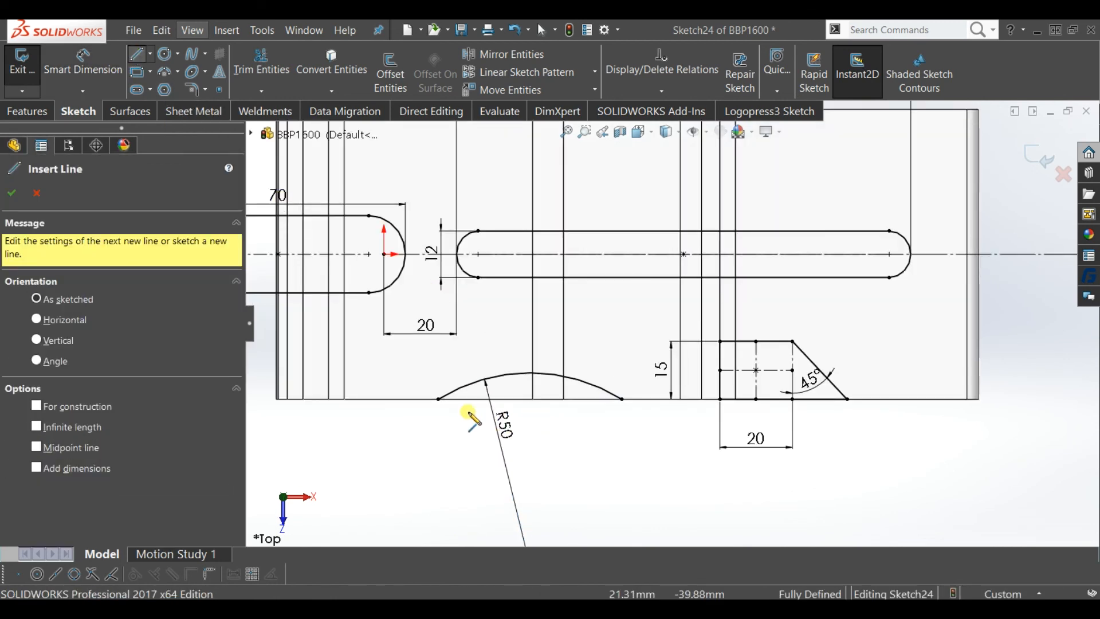
pyautogui.click(438, 399)
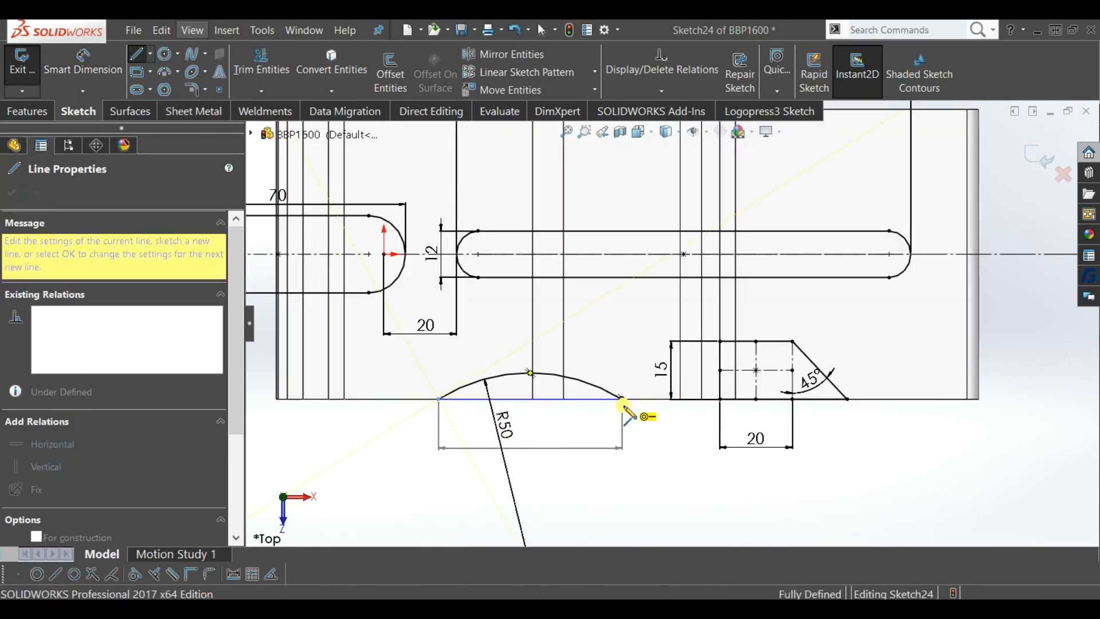
pyautogui.click(623, 402)
pyautogui.press('Escape')
pyautogui.scroll(-2, 598, 479)
pyautogui.scroll(2, 849, 239)
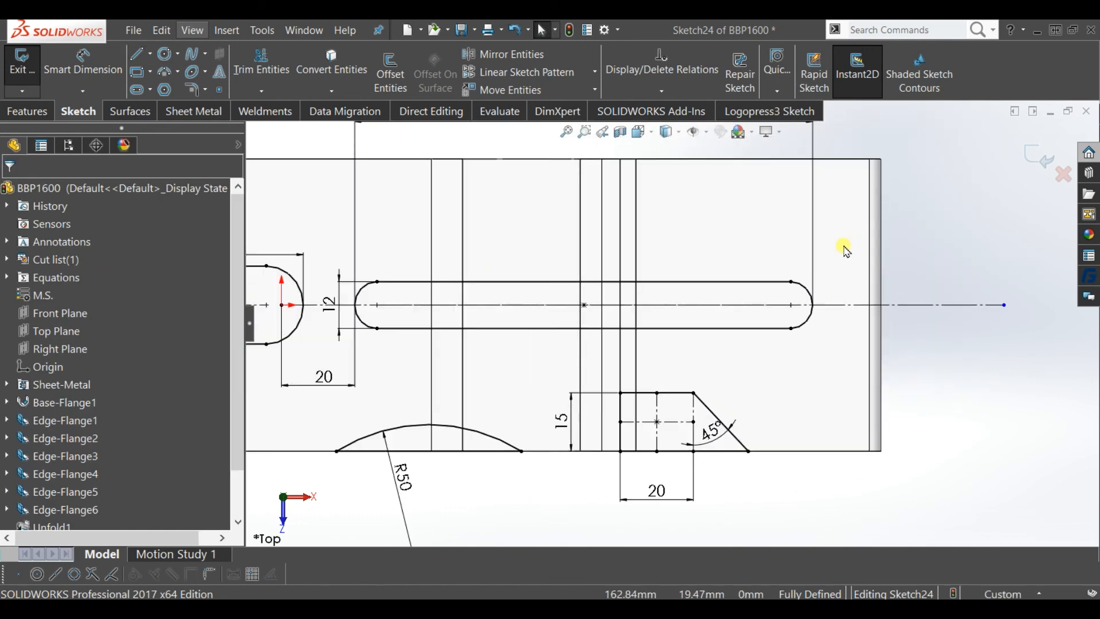
# Step: Mirror the closed arc profile and the outer lines of the sloped notch about the horizontal centerline, keeping the originals
pyautogui.scroll(-2, 846, 250)
pyautogui.scroll(-1, 730, 199)
pyautogui.click(494, 54)
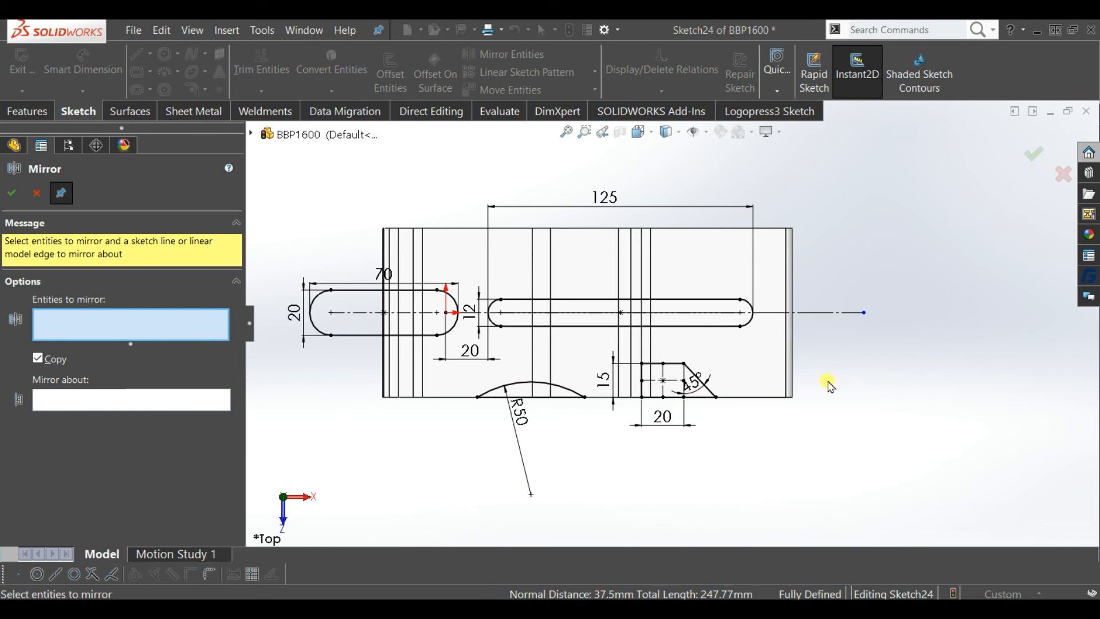
pyautogui.click(573, 392)
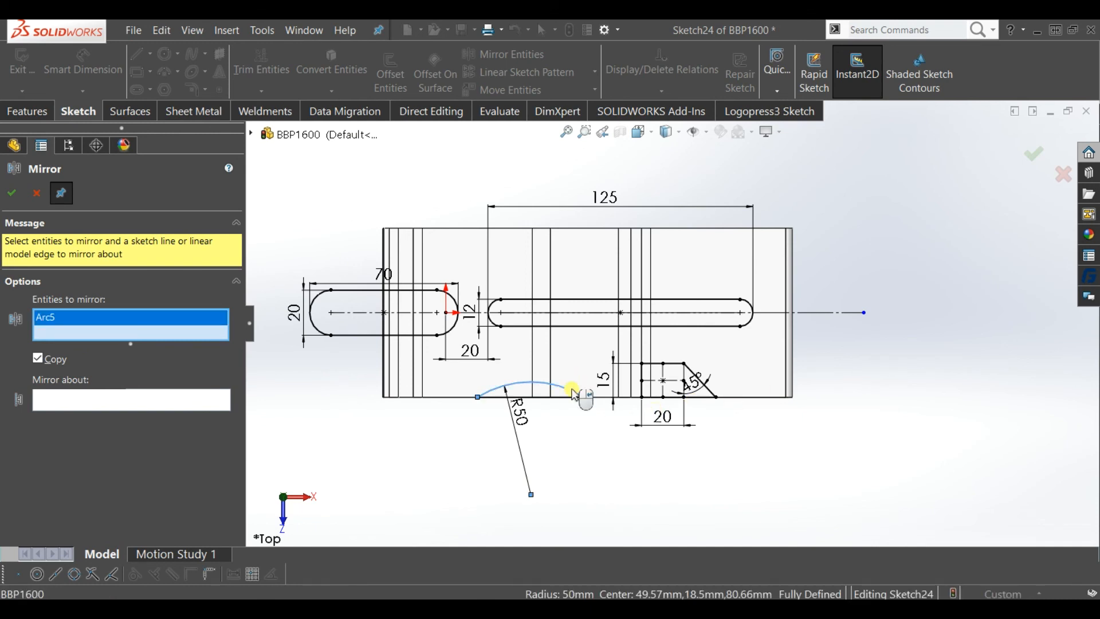
pyautogui.click(565, 400)
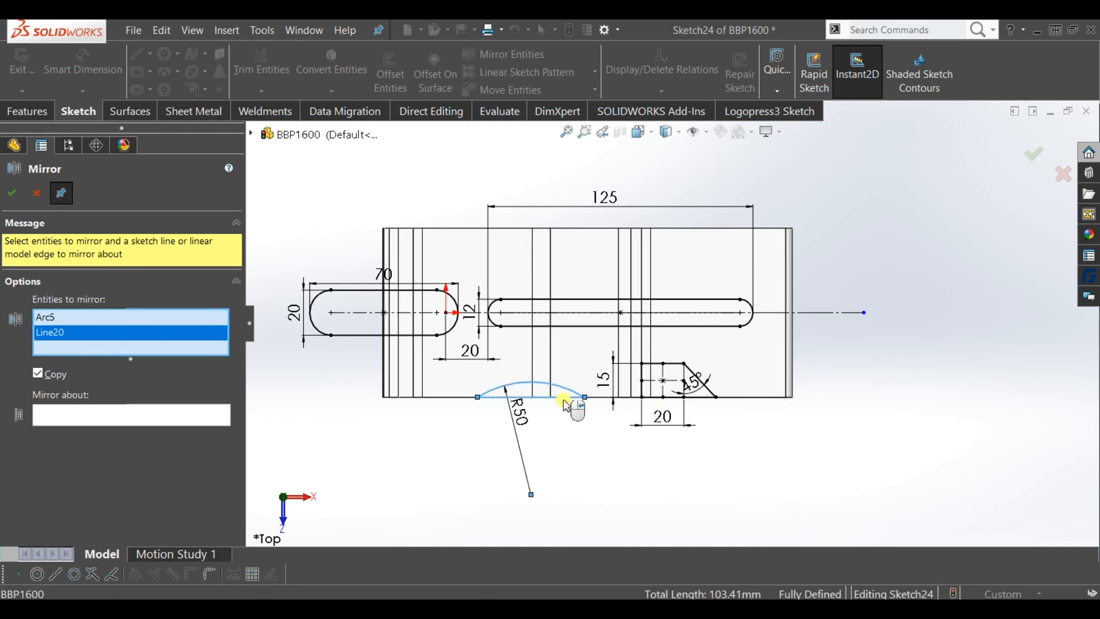
pyautogui.click(672, 367)
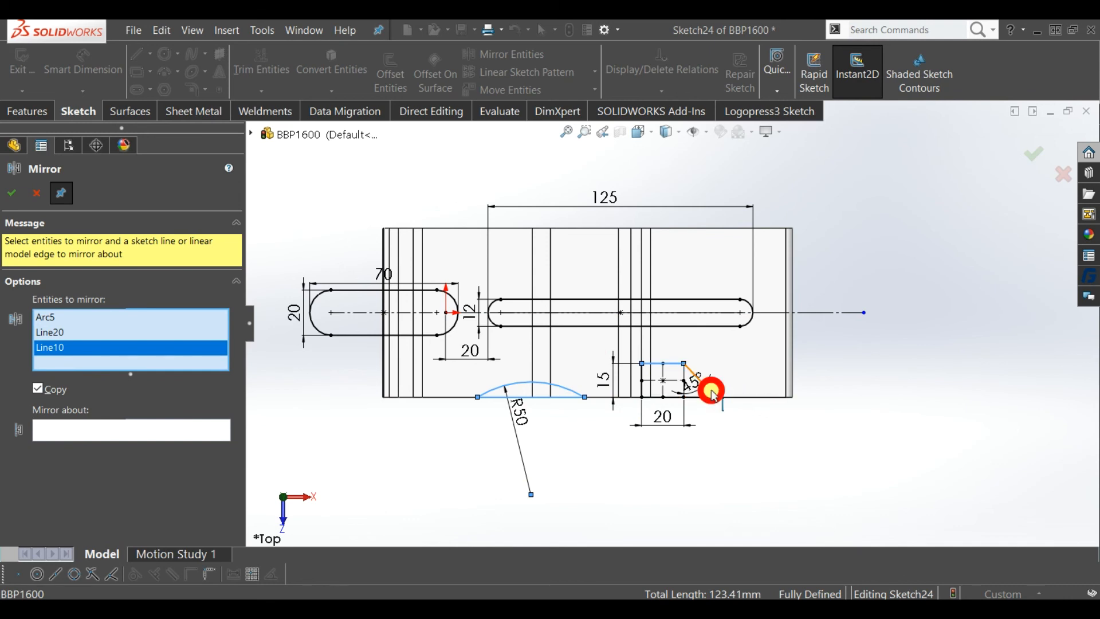
pyautogui.click(712, 392)
pyautogui.scroll(-2, 675, 396)
pyautogui.click(708, 395)
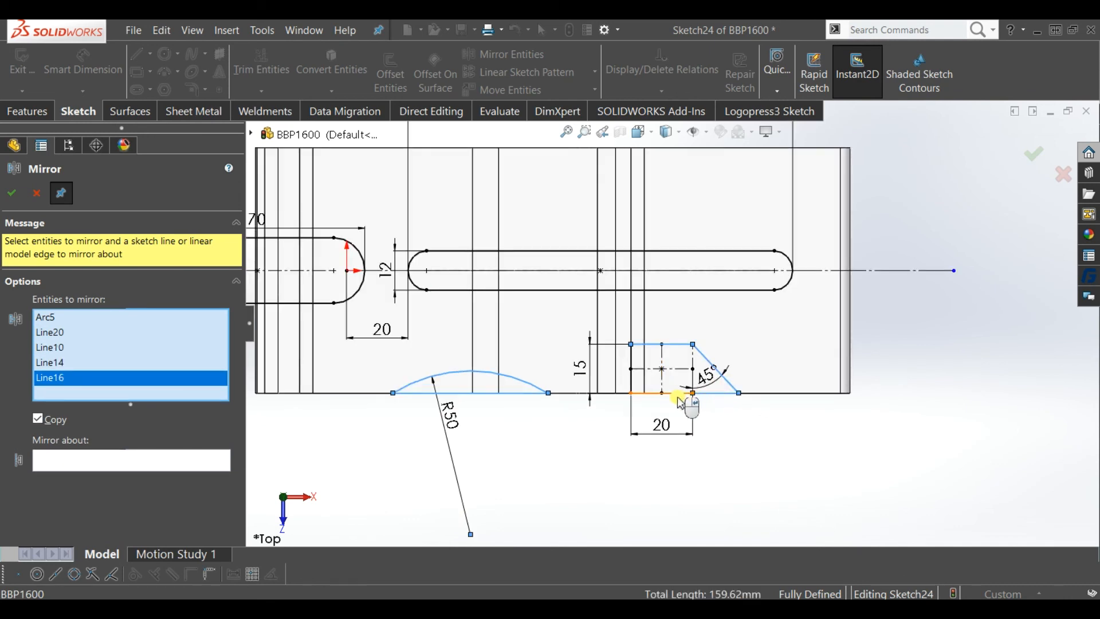
pyautogui.click(677, 395)
pyautogui.click(631, 385)
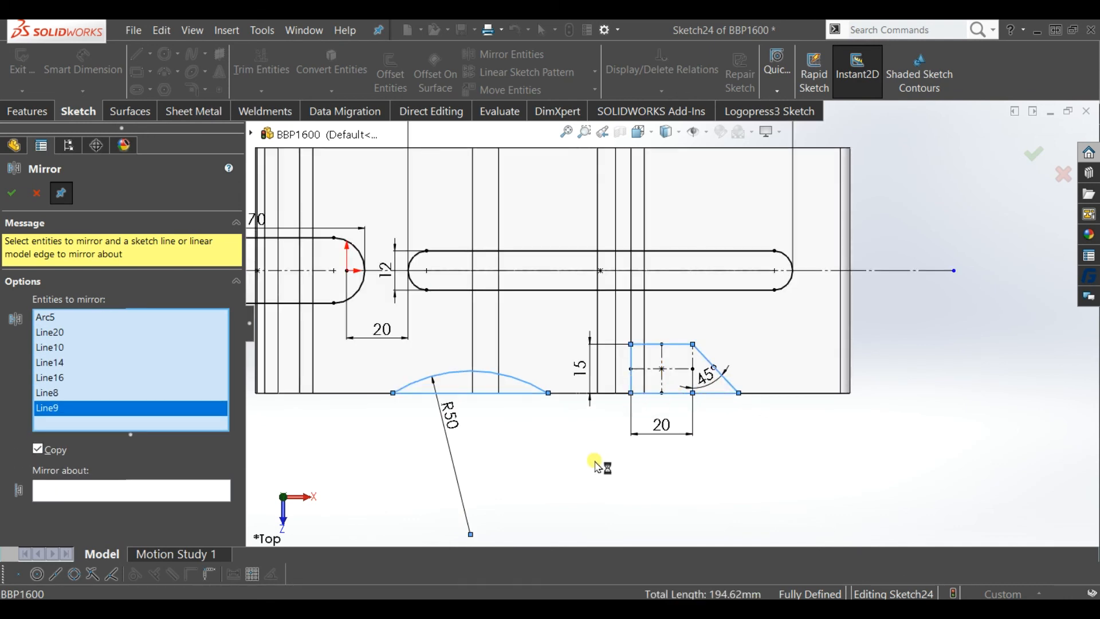
pyautogui.scroll(2, 598, 460)
pyautogui.click(174, 496)
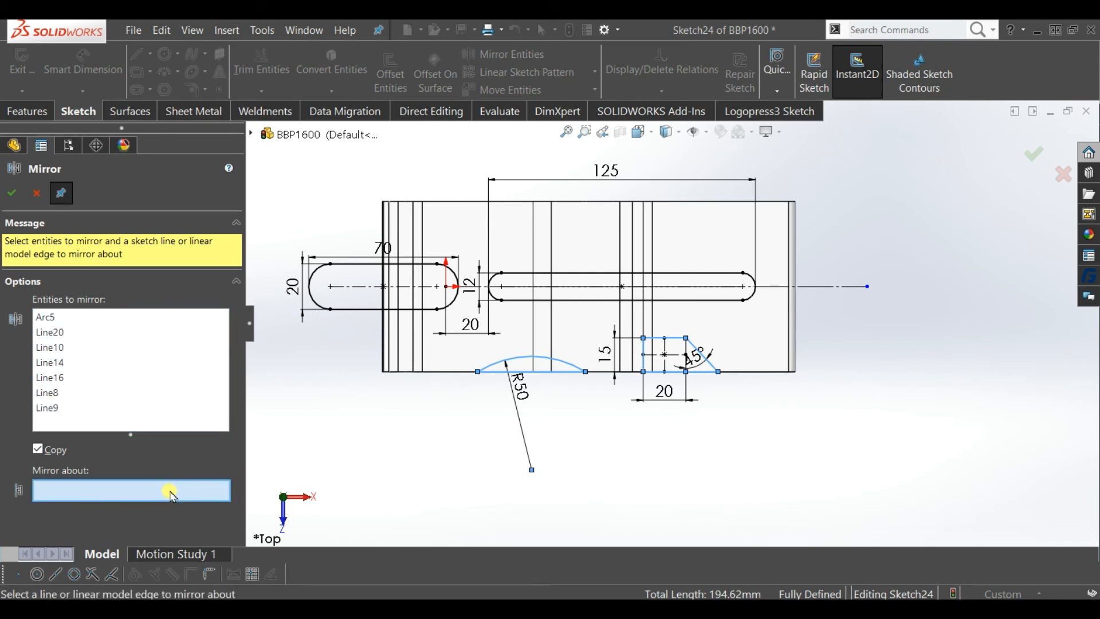
pyautogui.click(815, 291)
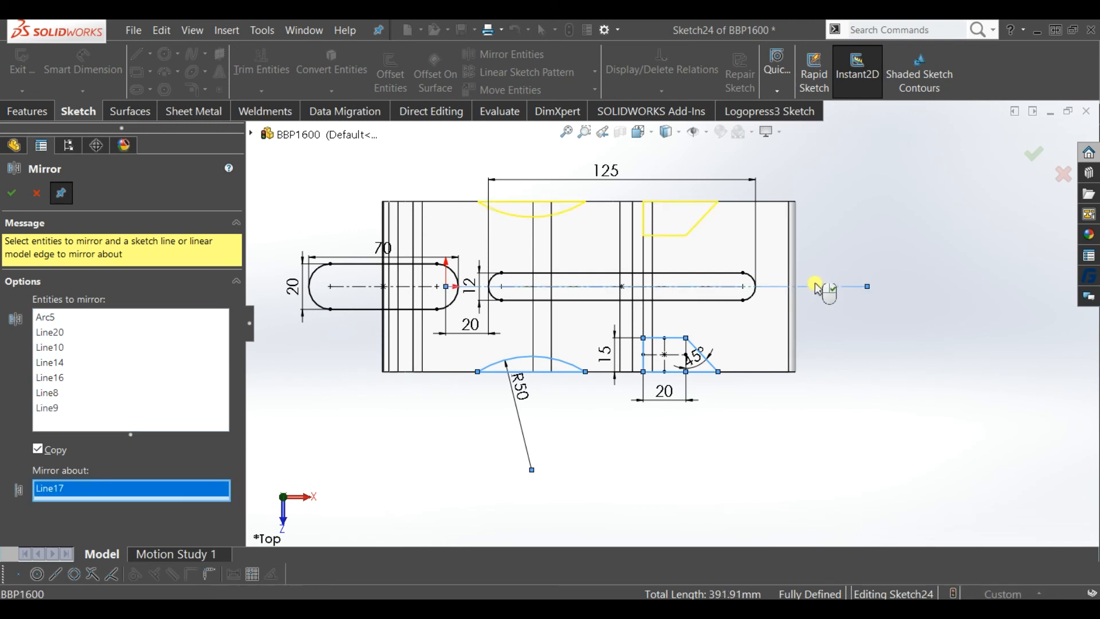
pyautogui.rightClick(817, 289)
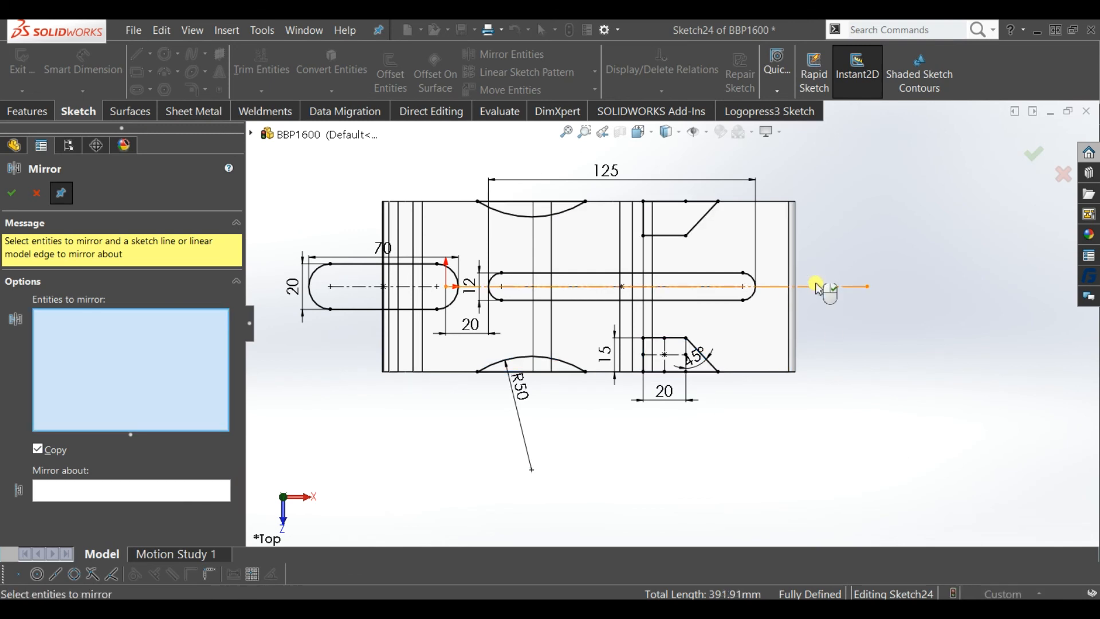
pyautogui.click(14, 195)
# Step: Exit the sketch and make an Extruded Cut of its slots and edge notches, Blind 10 mm from the sketch plane with Normal cut
pyautogui.scroll(1, 848, 395)
pyautogui.scroll(-1, 744, 203)
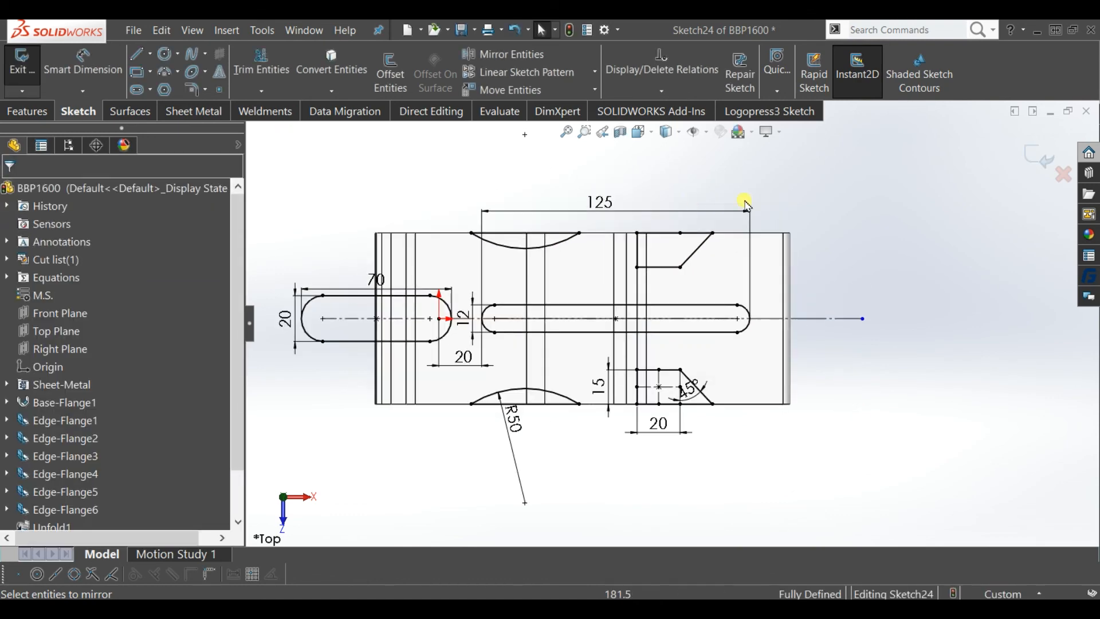
pyautogui.click(1027, 156)
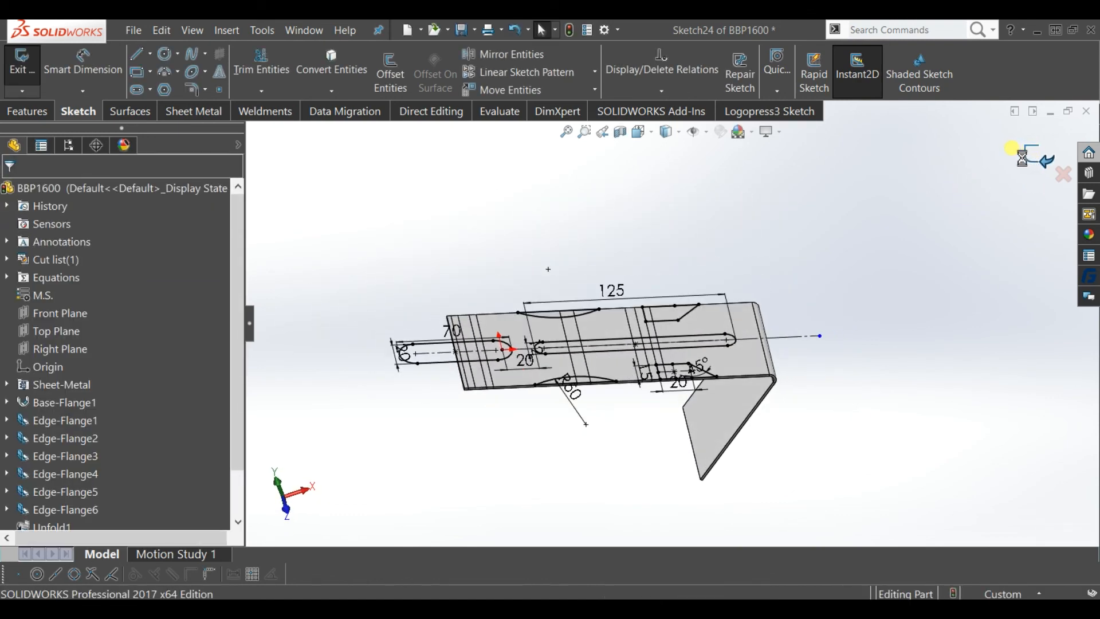
pyautogui.scroll(-1, 631, 360)
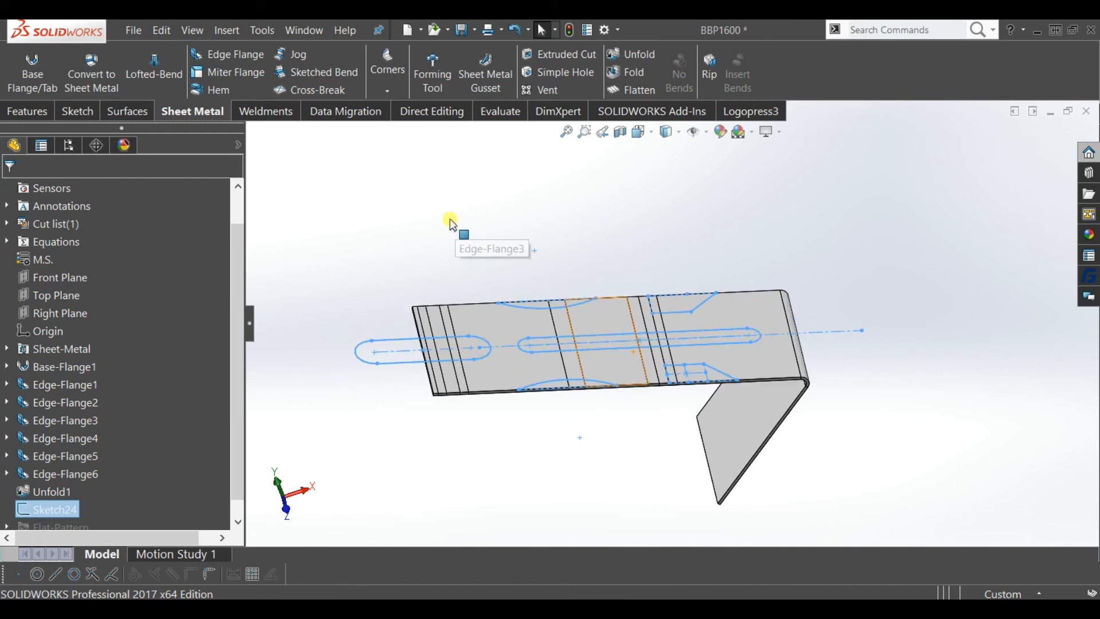
pyautogui.click(27, 111)
pyautogui.click(254, 72)
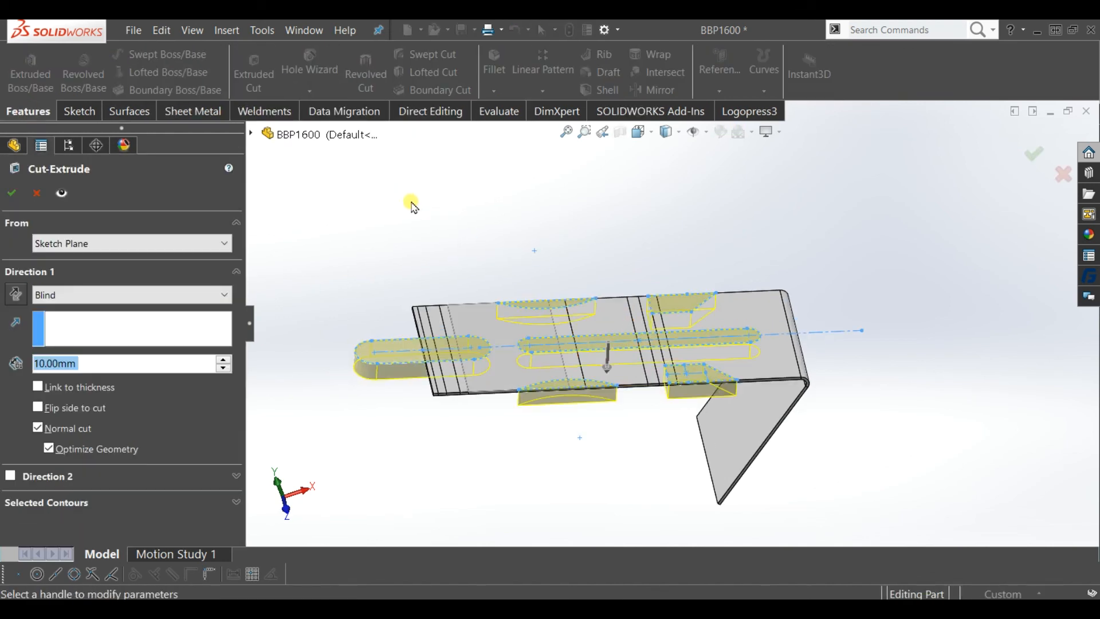
pyautogui.click(11, 193)
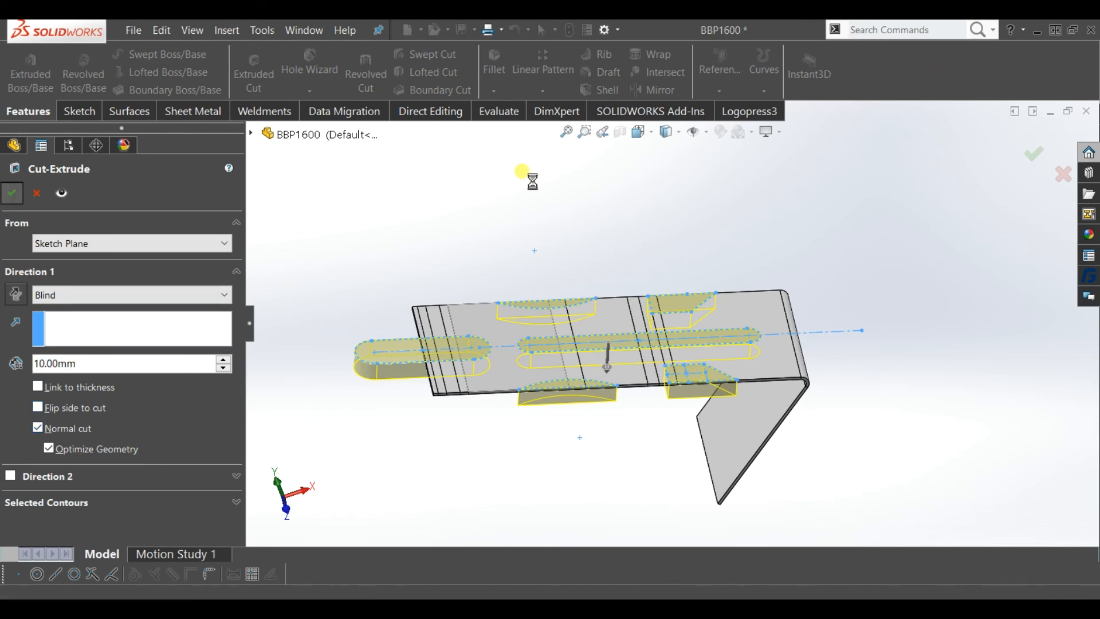
# Step: Start a symmetric 2 mm fillet from a corner edge at the forked end and extend its selection to the part's matching corner edges
pyautogui.moveTo(533, 184); pyautogui.dragTo(693, 333, button='middle')
pyautogui.moveTo(599, 385); pyautogui.dragTo(496, 373, button='middle')
pyautogui.scroll(-3, 511, 394)
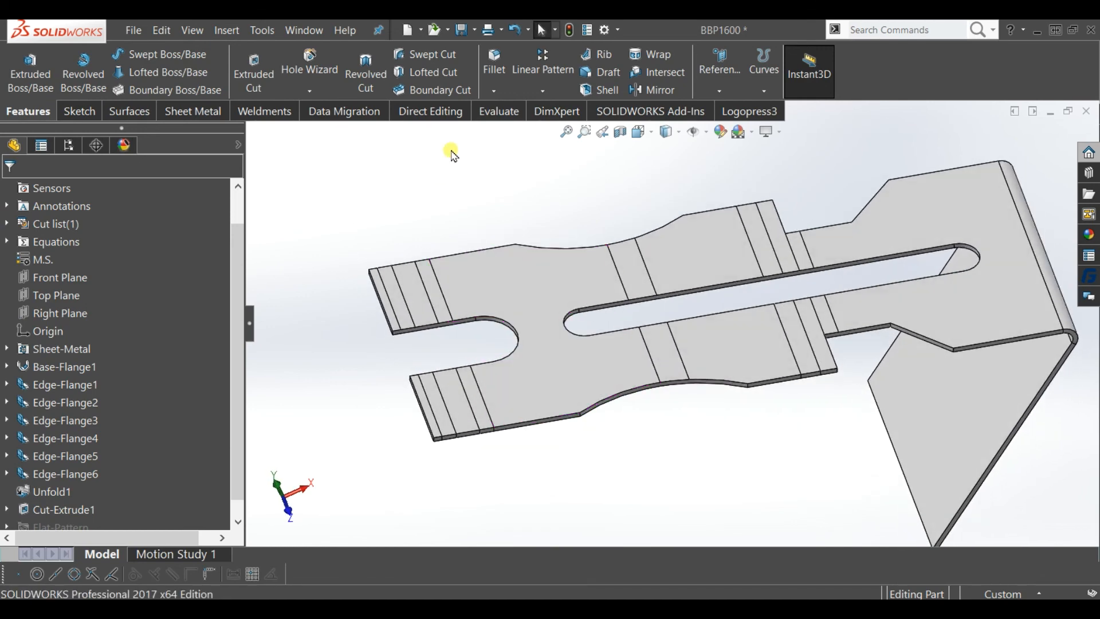
pyautogui.click(494, 69)
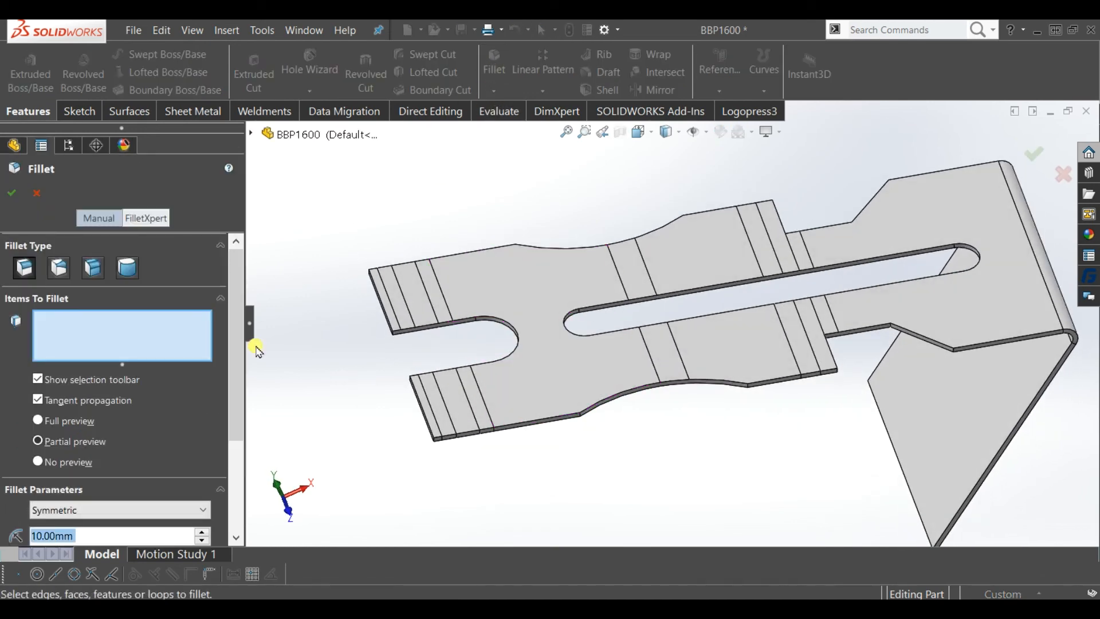
pyautogui.scroll(-3, 292, 253)
pyautogui.click(233, 455)
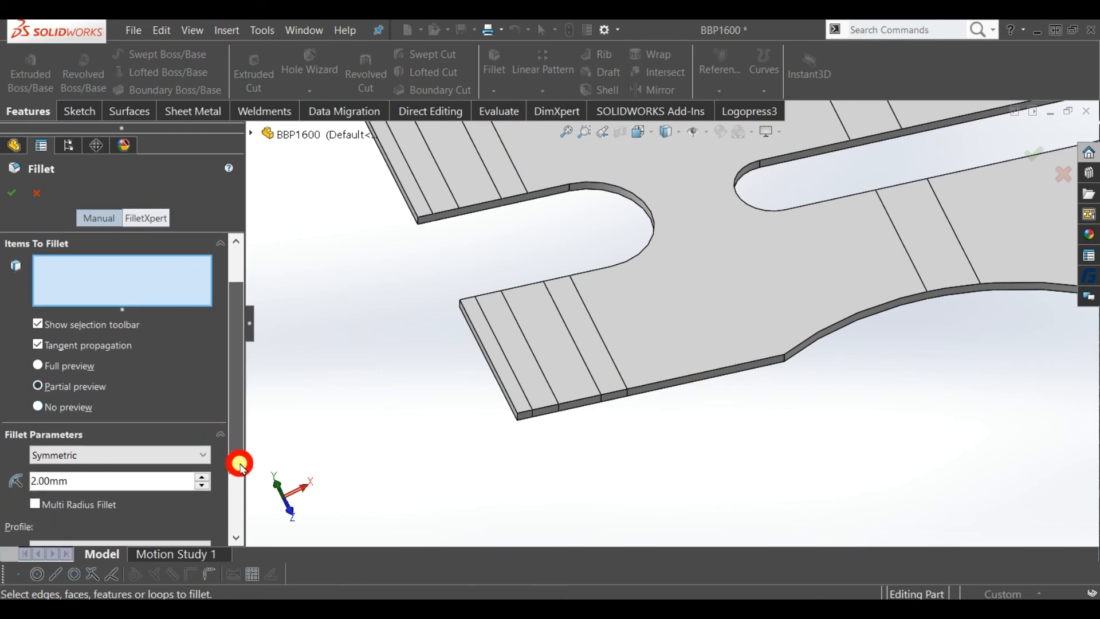
pyautogui.click(93, 475)
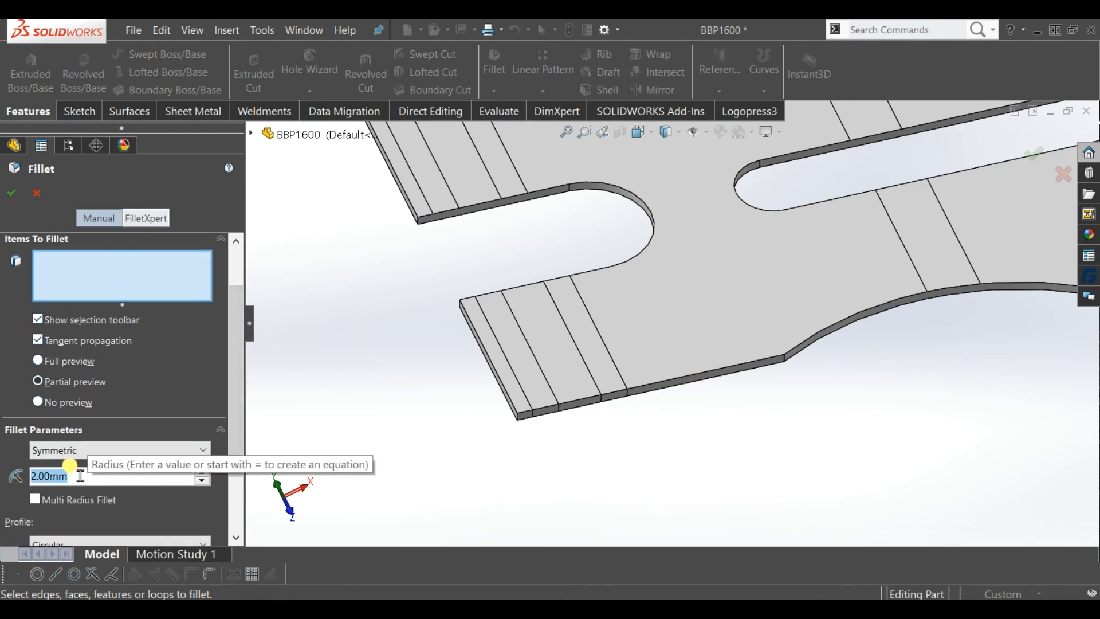
pyautogui.write('2.5')
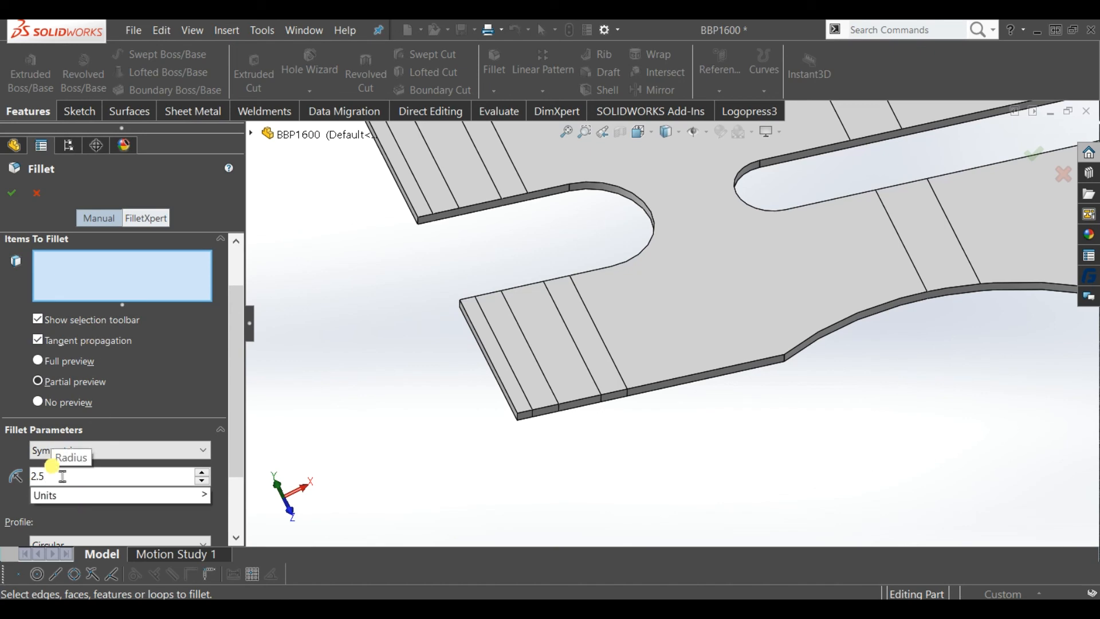
pyautogui.press('Escape')
pyautogui.click(119, 299)
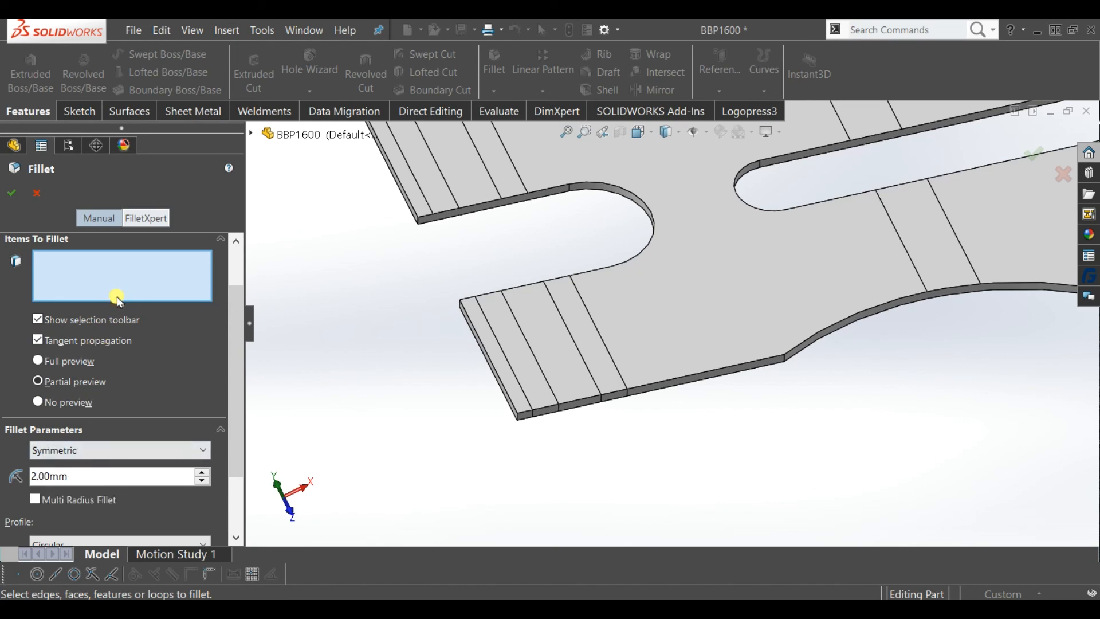
pyautogui.moveTo(399, 340); pyautogui.dragTo(613, 449, button='middle')
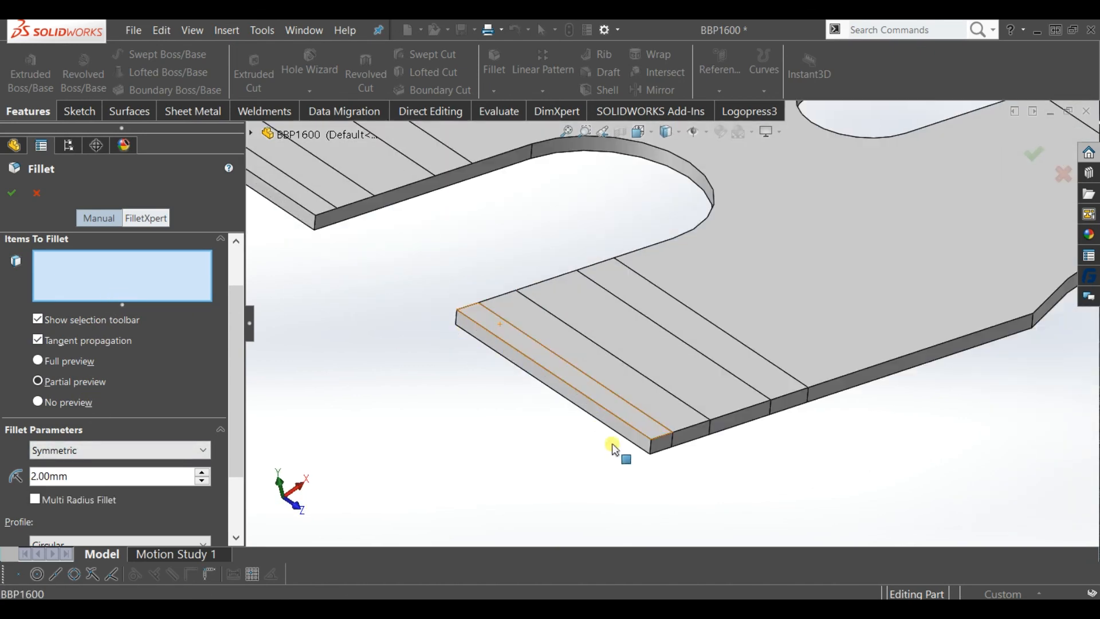
pyautogui.click(652, 449)
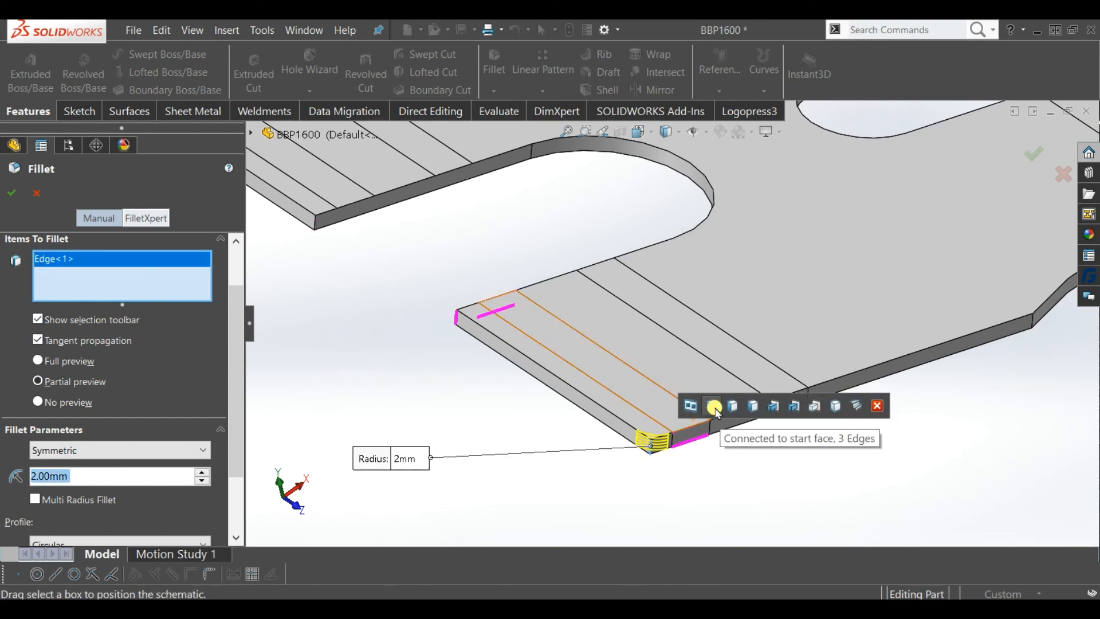
pyautogui.click(753, 407)
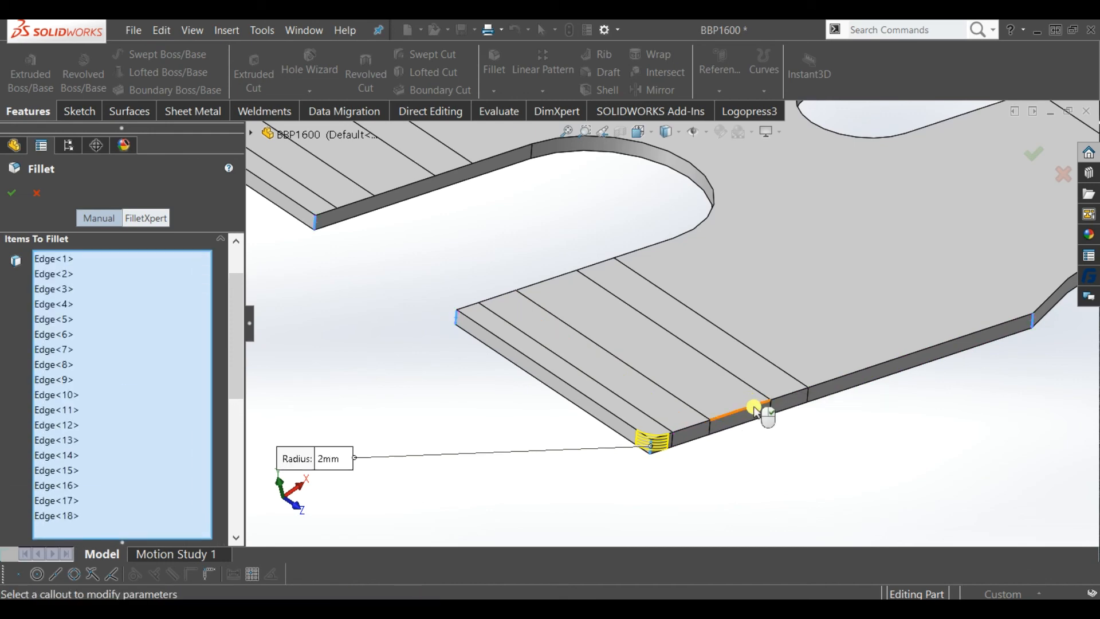
# Step: Remove the wide section's two outer corner edges beside the narrow neck from the fillet selection
pyautogui.scroll(3, 754, 367)
pyautogui.moveTo(753, 367); pyautogui.dragTo(762, 319, button='middle')
pyautogui.scroll(-5, 773, 324)
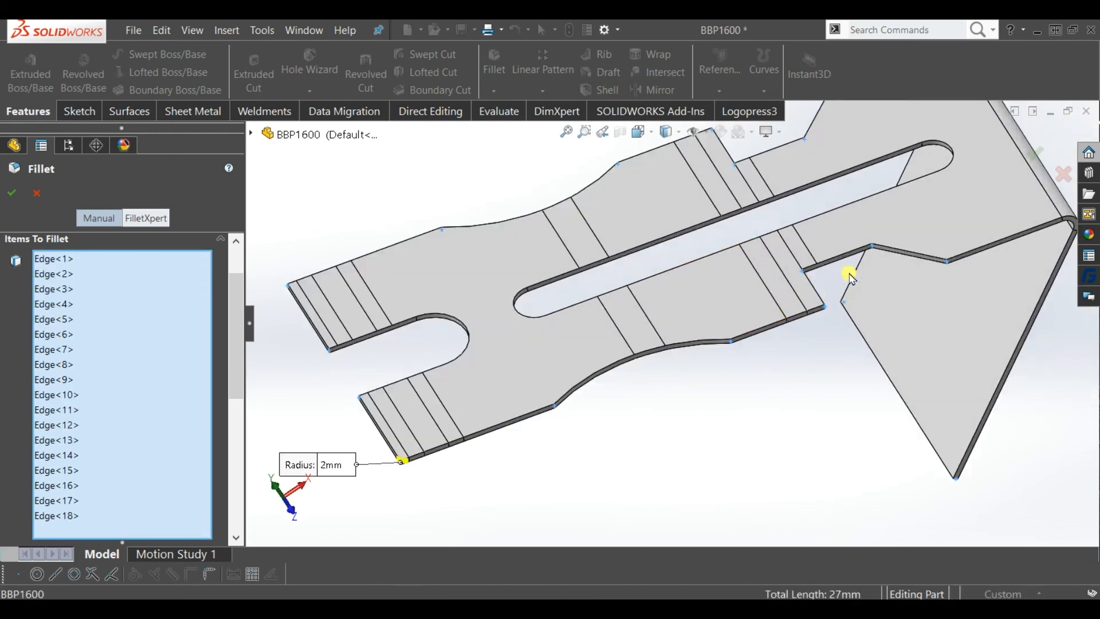
pyautogui.scroll(-5, 767, 327)
pyautogui.click(366, 371)
pyautogui.scroll(8, 582, 223)
pyautogui.moveTo(625, 239); pyautogui.dragTo(663, 282, button='middle')
pyautogui.scroll(-6, 663, 282)
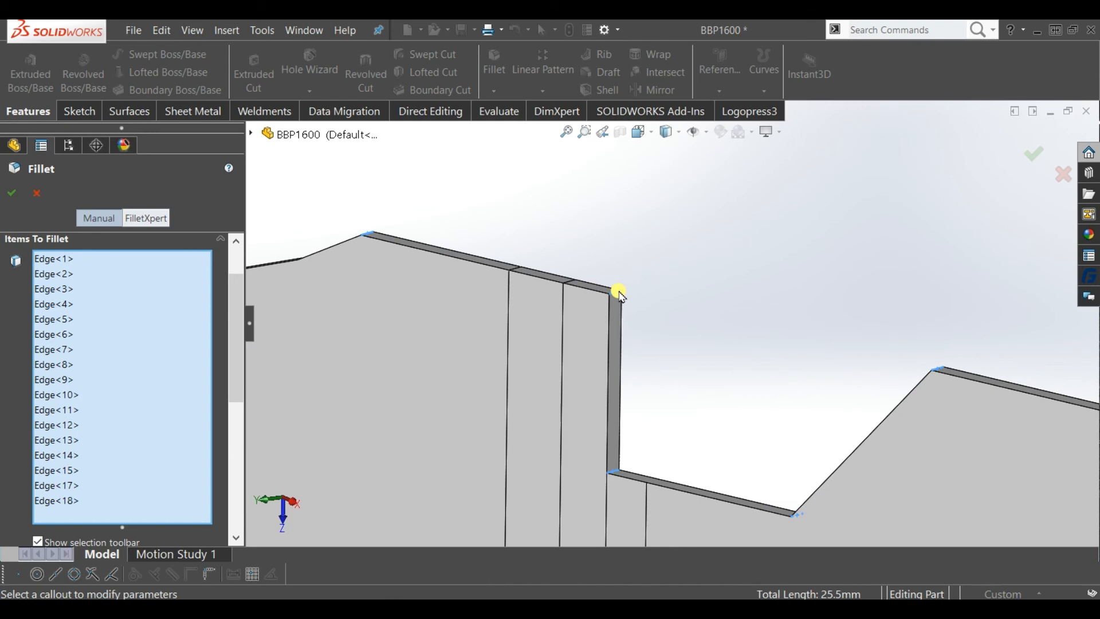
pyautogui.click(620, 293)
# Step: Exclude the four corner edges of the two sloped notches from the selection and apply the 2 mm fillet
pyautogui.moveTo(720, 388); pyautogui.dragTo(697, 270, button='middle')
pyautogui.click(669, 361)
pyautogui.click(876, 267)
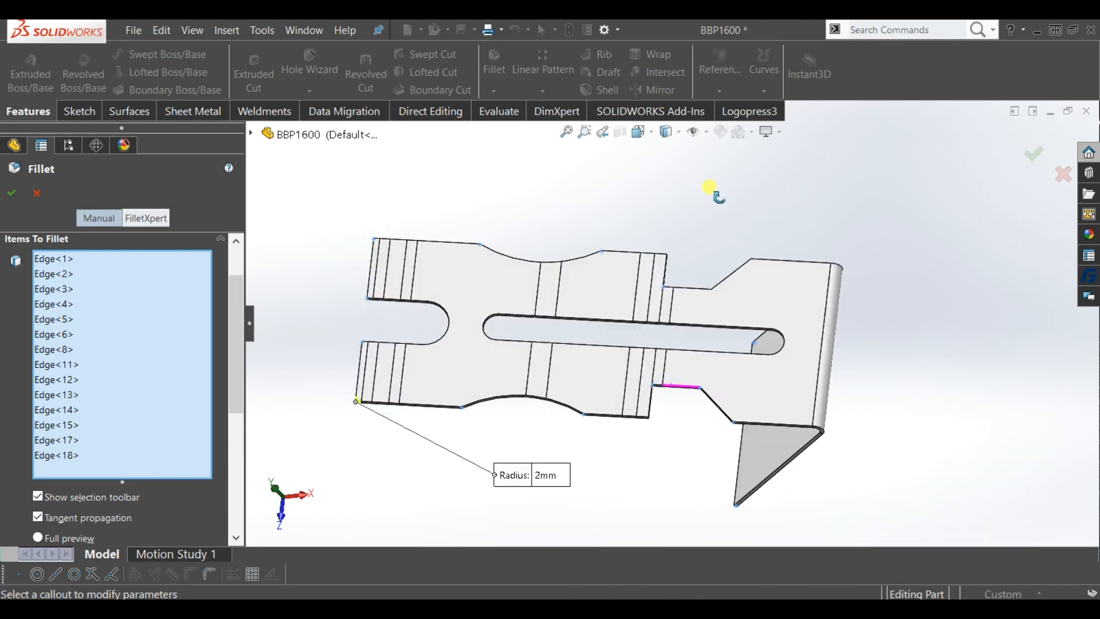
pyautogui.scroll(-4, 723, 360)
pyautogui.moveTo(724, 360); pyautogui.dragTo(719, 287, button='middle')
pyautogui.scroll(-5, 739, 422)
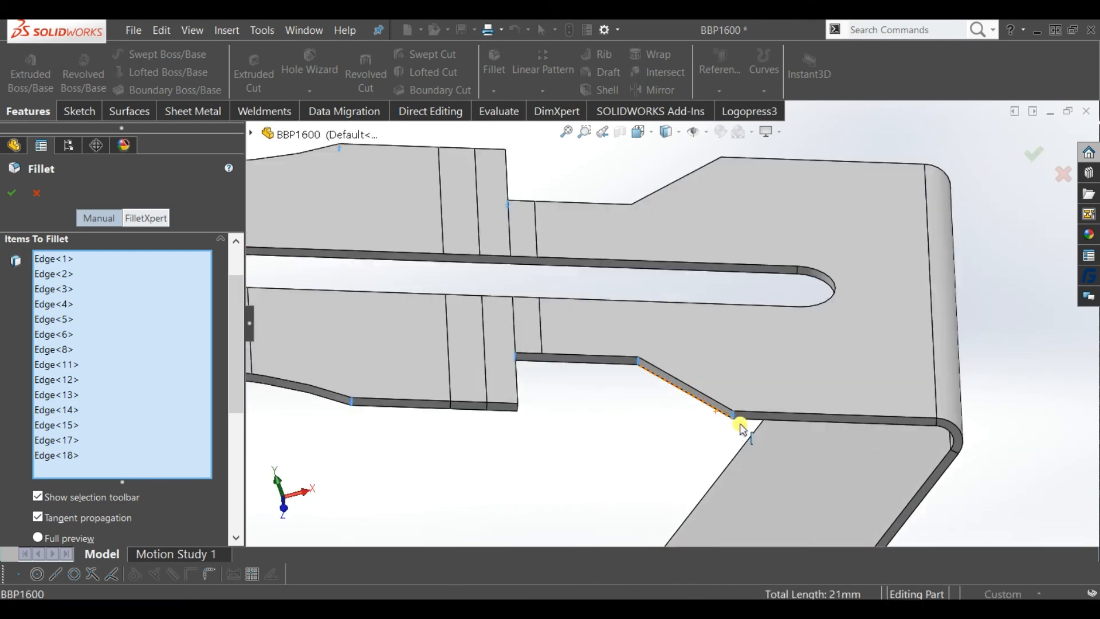
pyautogui.click(723, 403)
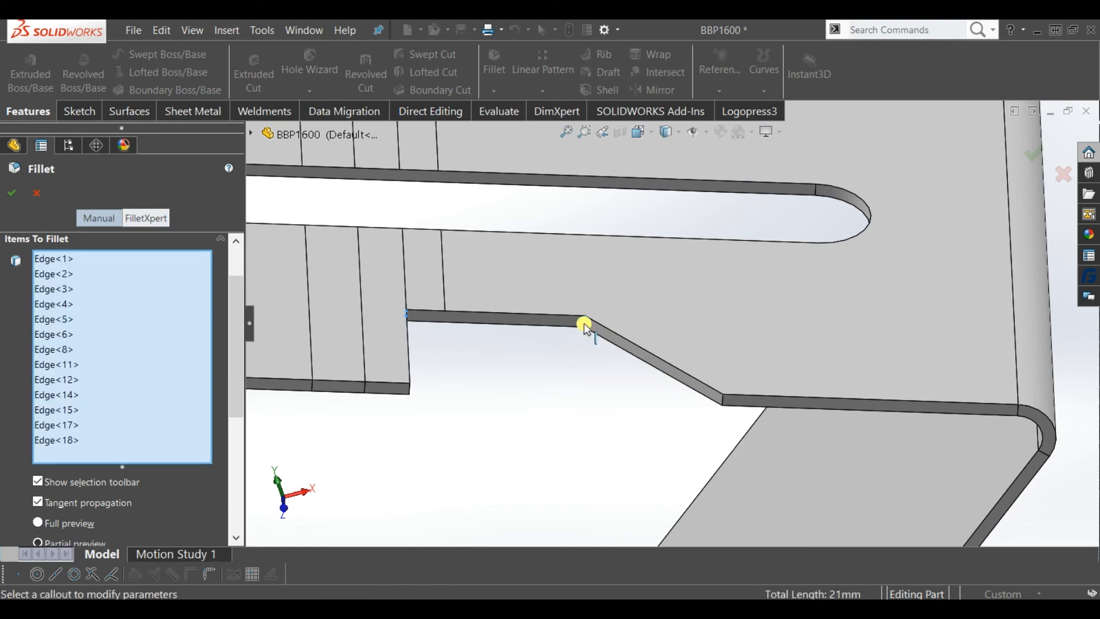
pyautogui.click(586, 330)
pyautogui.scroll(6, 582, 381)
pyautogui.scroll(-3, 580, 289)
pyautogui.moveTo(580, 289); pyautogui.dragTo(584, 246, button='middle')
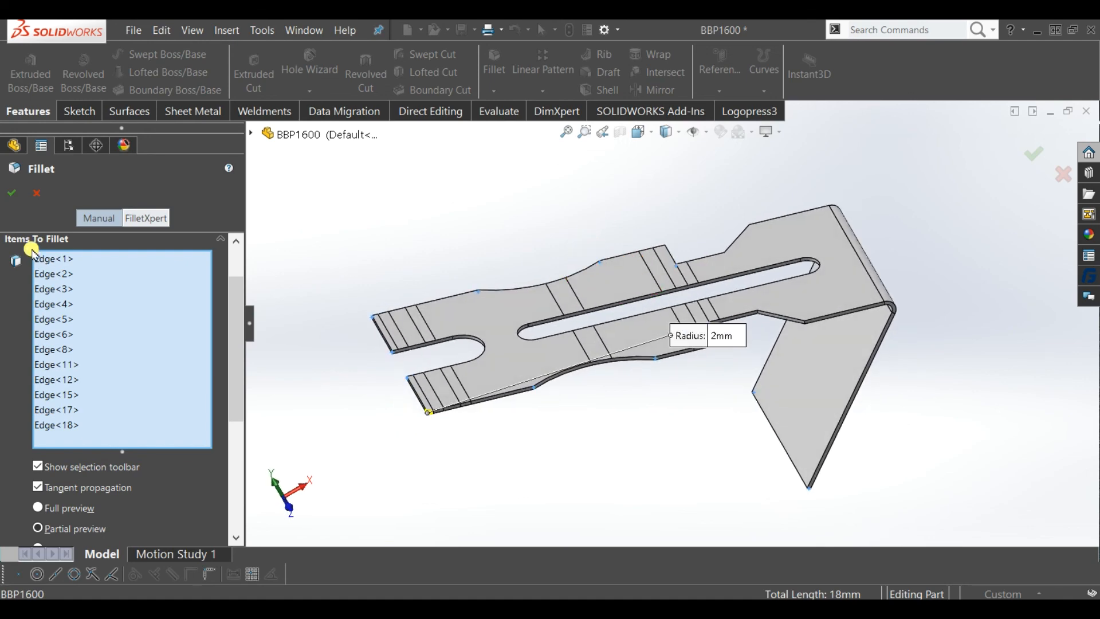
pyautogui.click(13, 196)
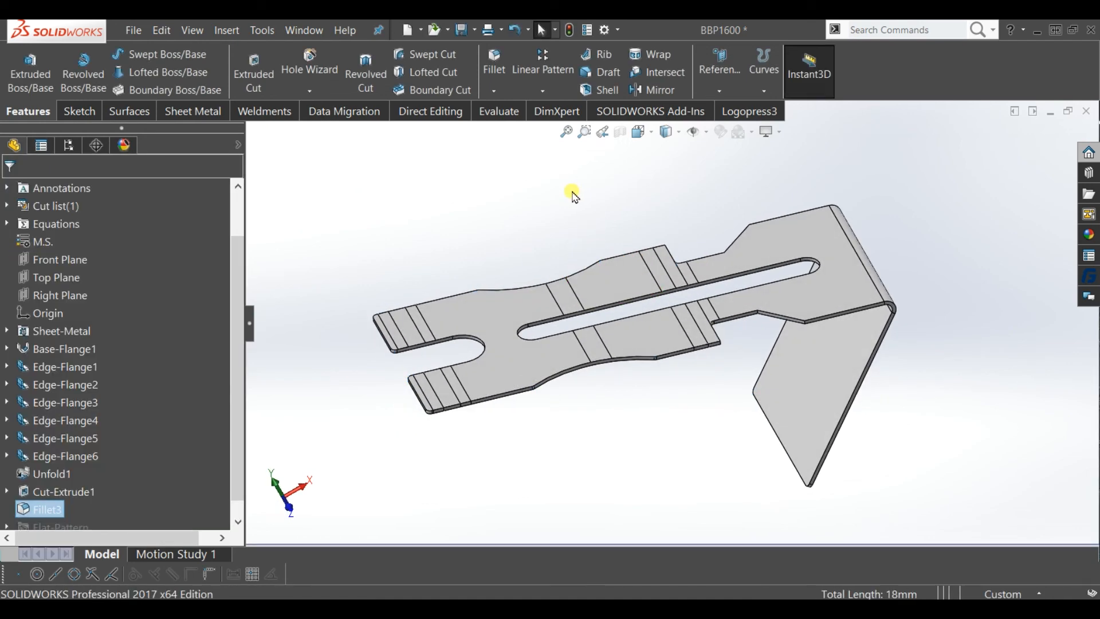
# Step: Fillet the four corner edges of the two sloped notches with a symmetric radius of 10 mm
pyautogui.moveTo(720, 269); pyautogui.dragTo(684, 245, button='middle')
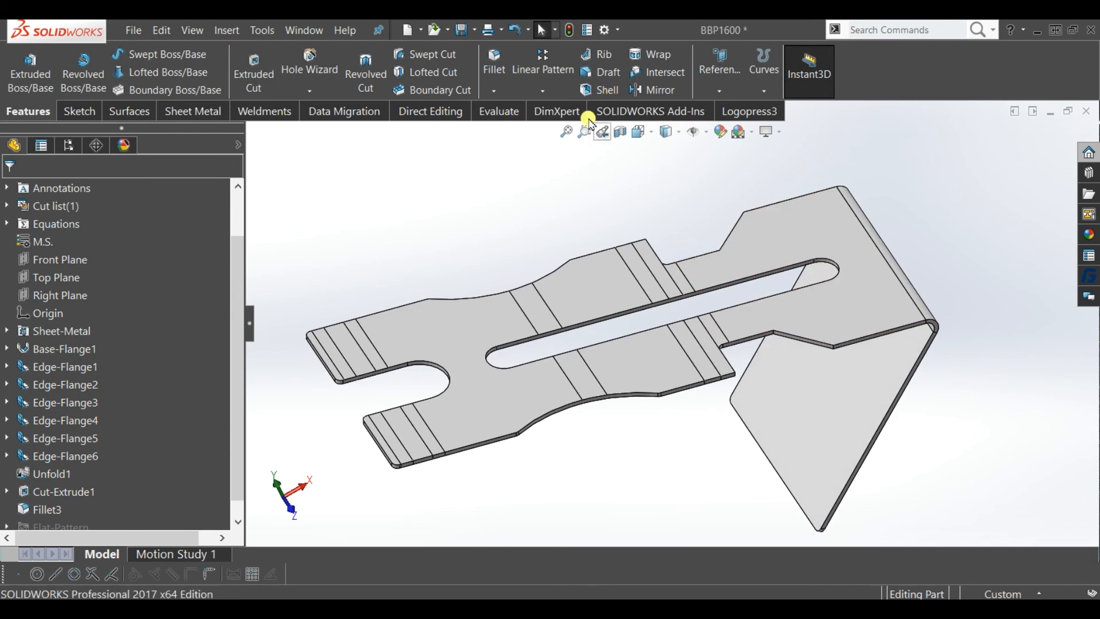
pyautogui.click(495, 66)
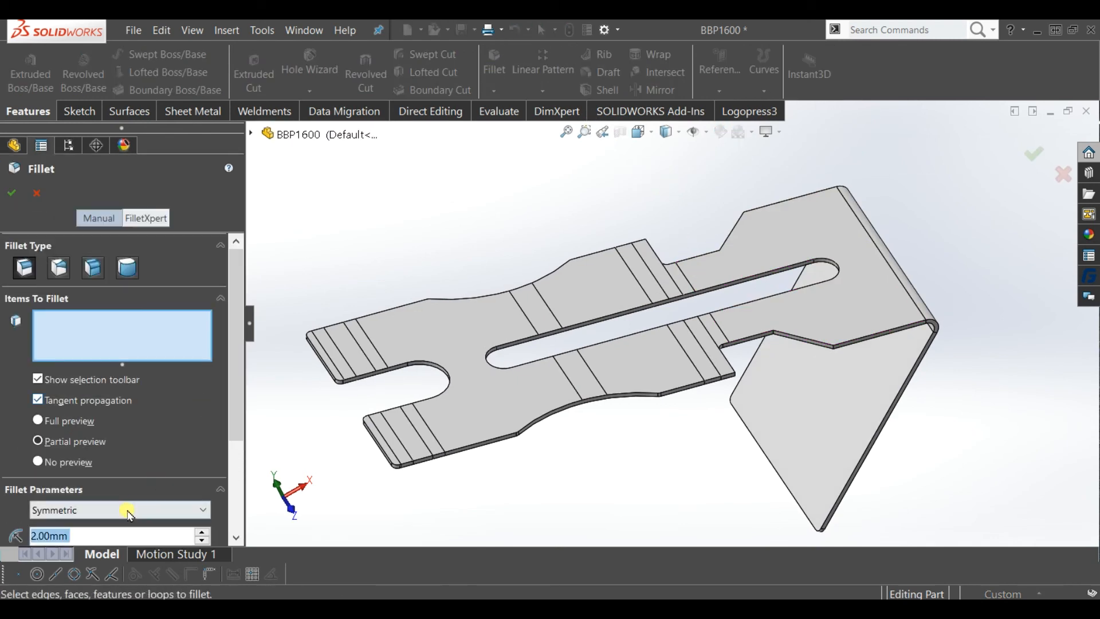
pyautogui.write('10')
pyautogui.press('Return')
pyautogui.click(88, 299)
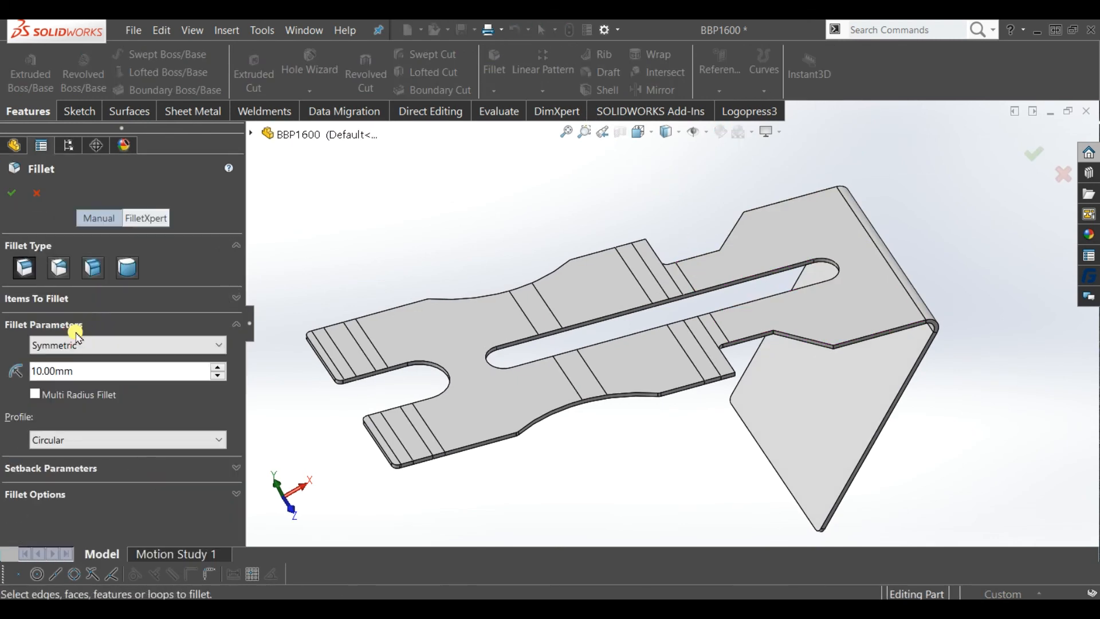
pyautogui.click(75, 348)
pyautogui.click(65, 365)
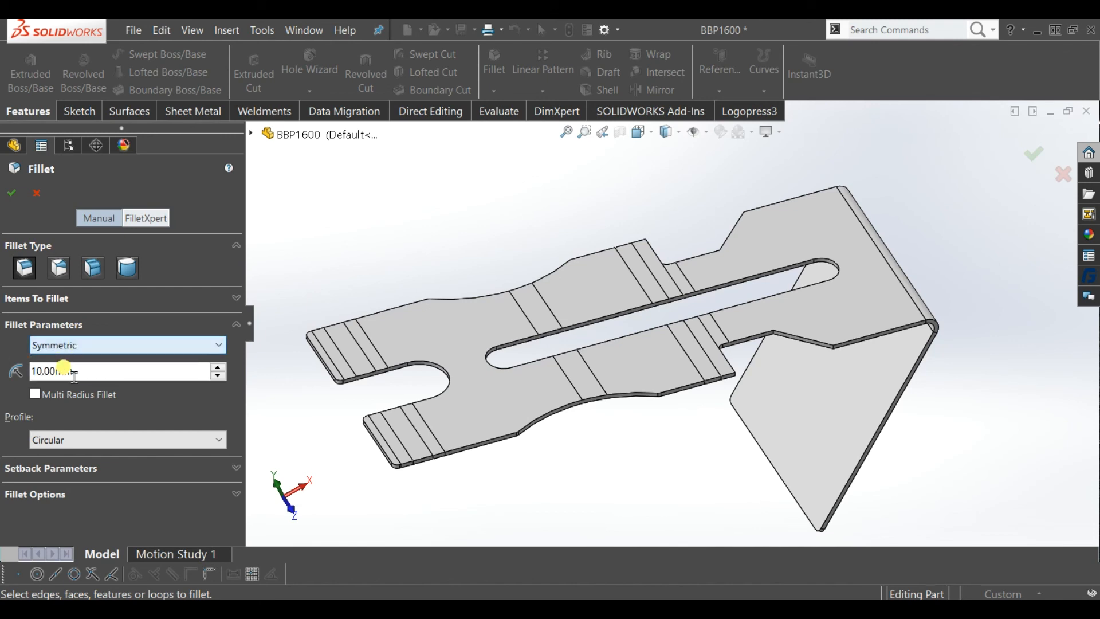
pyautogui.click(39, 299)
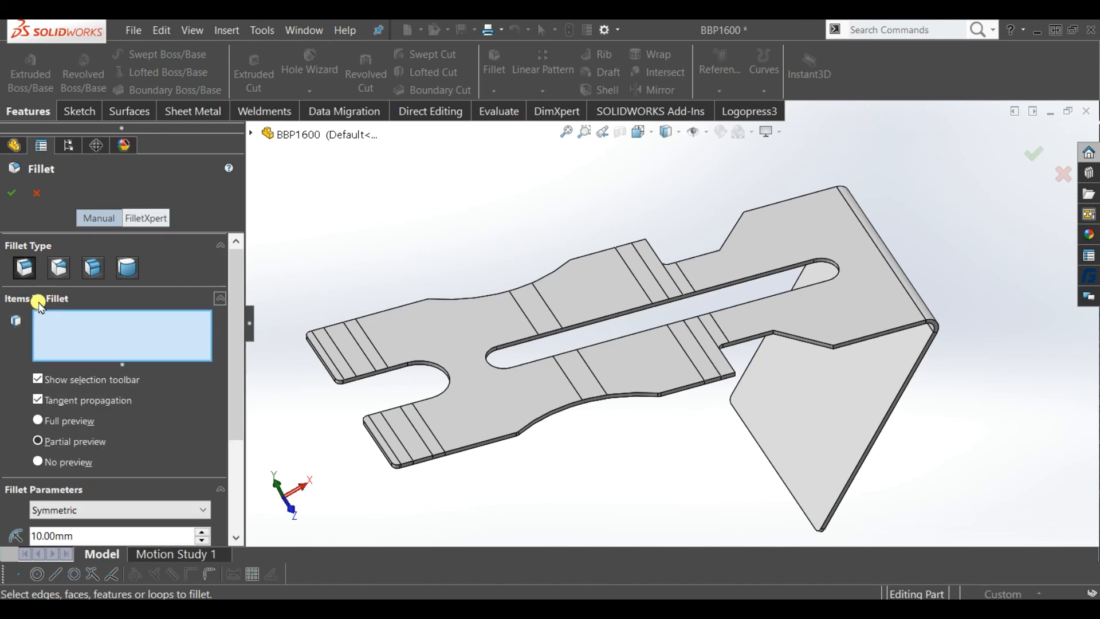
pyautogui.scroll(-5, 739, 321)
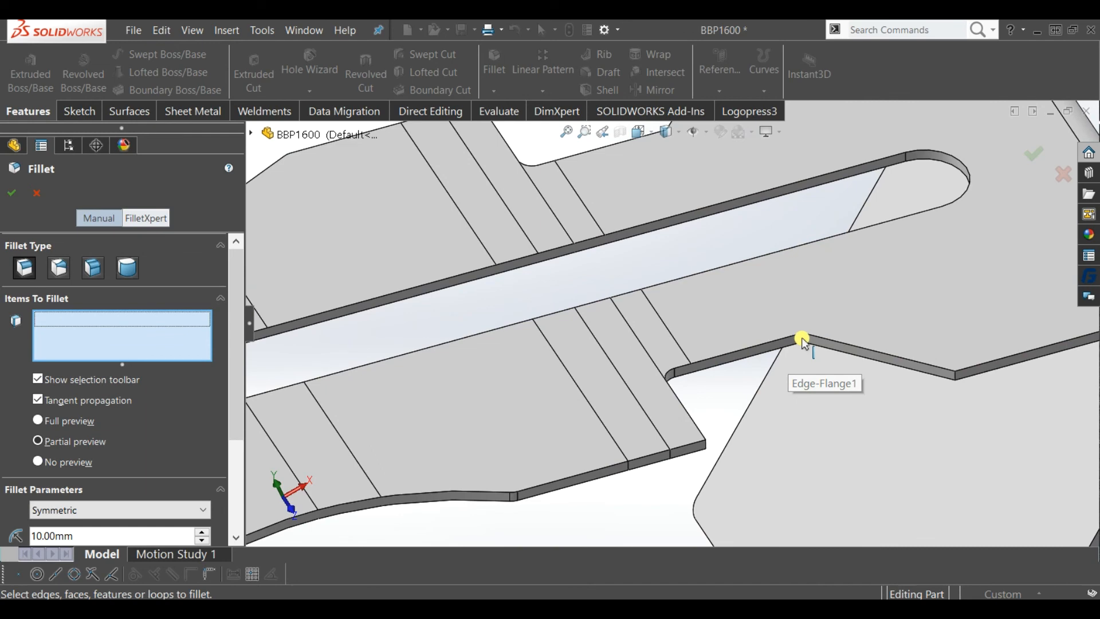
pyautogui.click(803, 340)
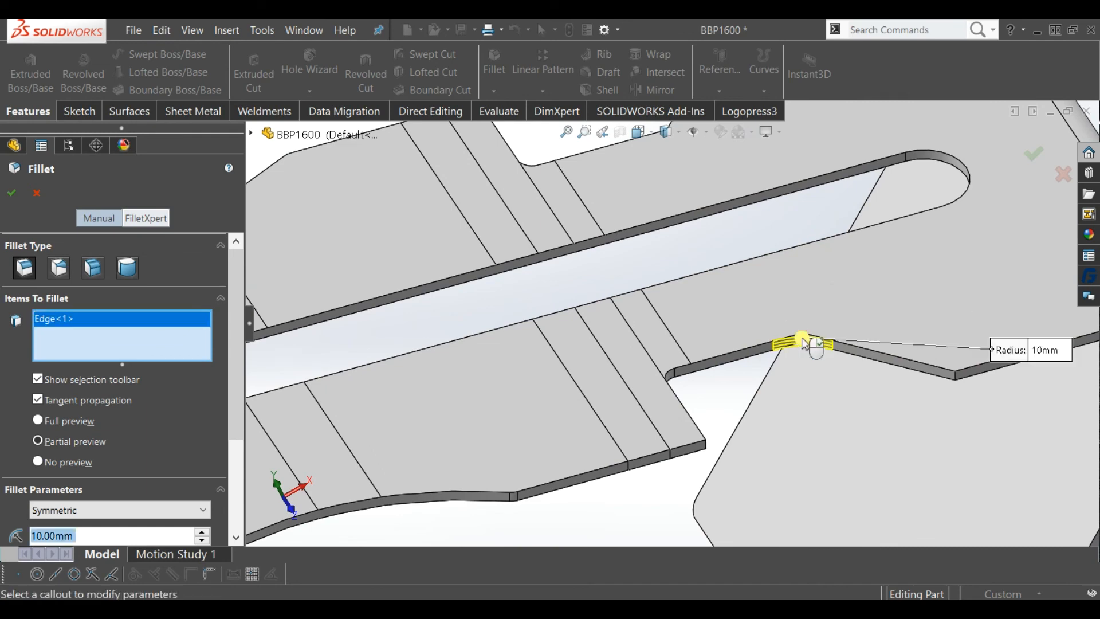
pyautogui.click(946, 369)
pyautogui.moveTo(945, 370); pyautogui.dragTo(665, 309, button='middle')
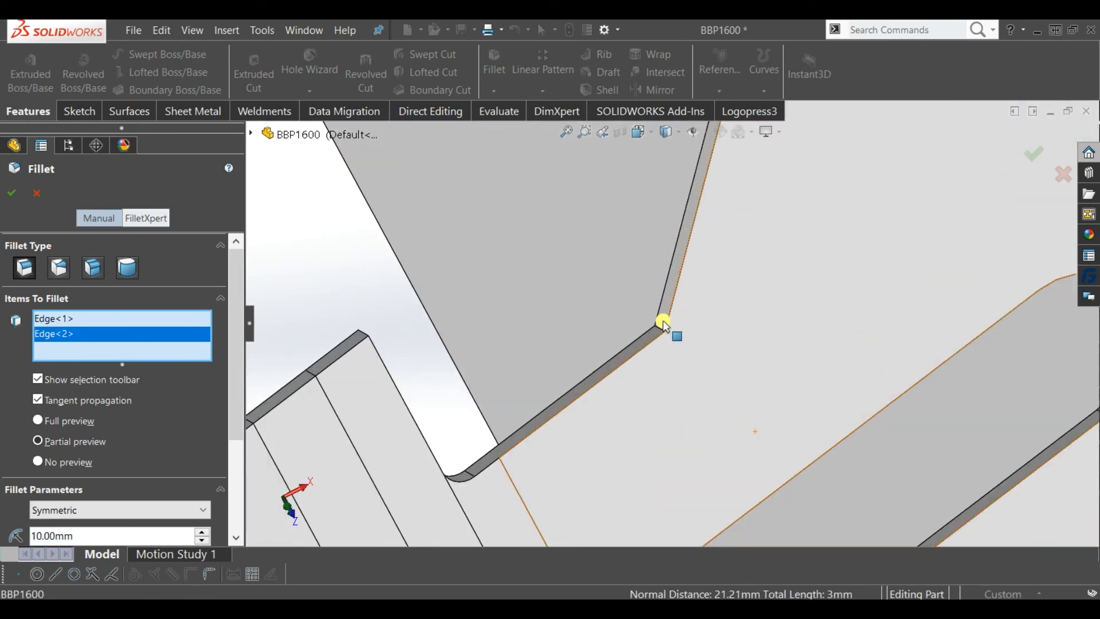
pyautogui.click(659, 331)
pyautogui.moveTo(717, 233); pyautogui.dragTo(564, 295, button='middle')
pyautogui.click(570, 292)
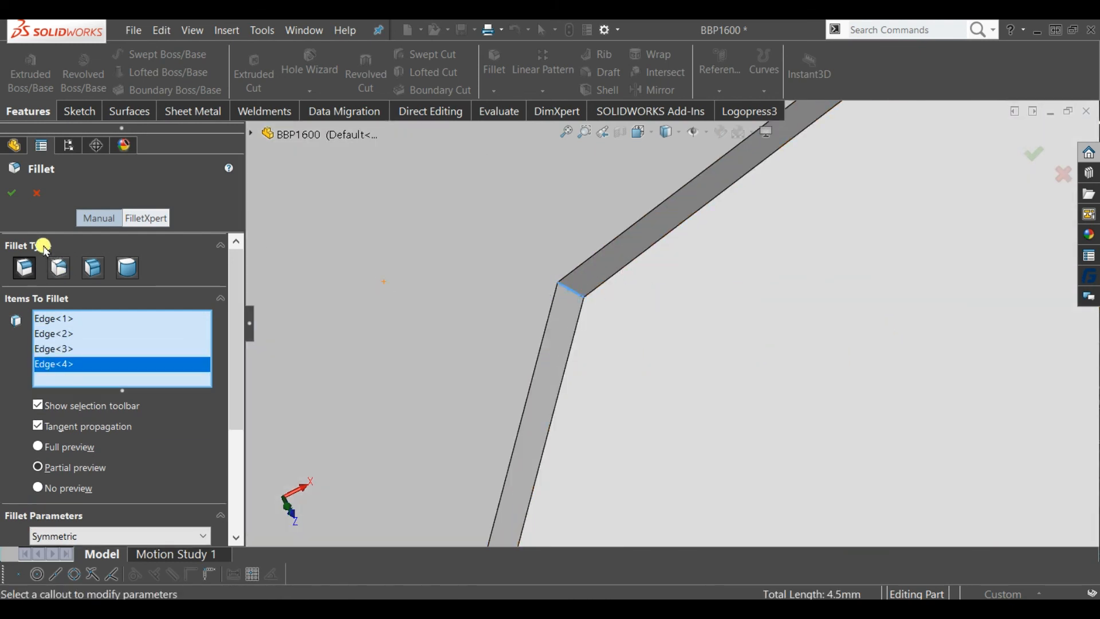
pyautogui.click(14, 194)
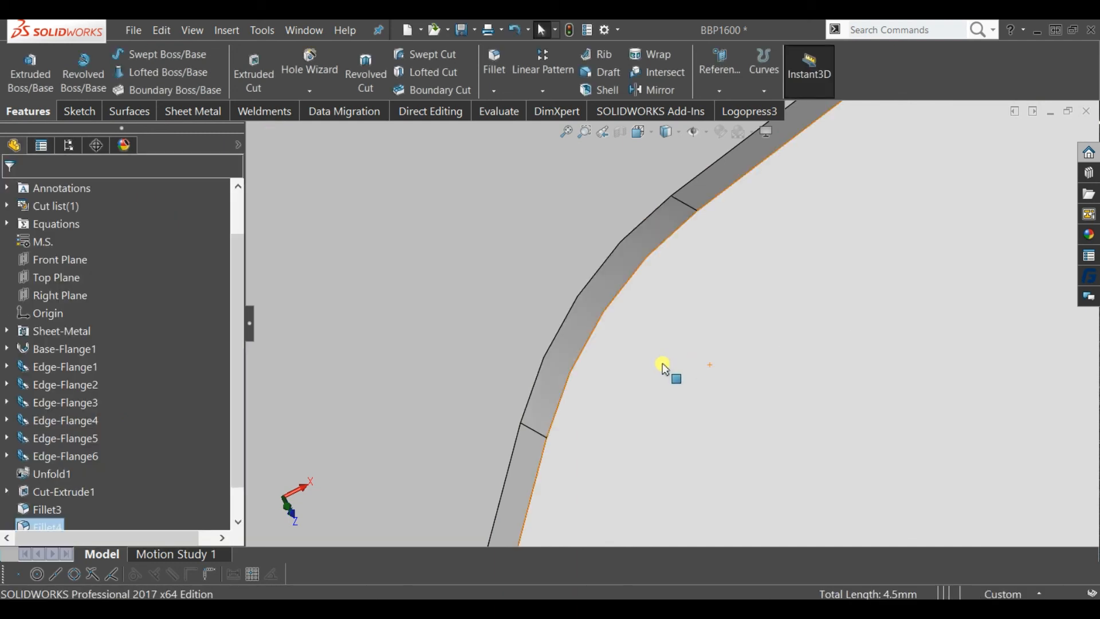
# Step: Examine the filleted corners of the flattened stand from several angles
pyautogui.scroll(6, 653, 375)
pyautogui.moveTo(659, 380); pyautogui.dragTo(576, 298, button='middle')
pyautogui.scroll(-1, 615, 354)
pyautogui.moveTo(616, 355); pyautogui.dragTo(602, 324, button='middle')
pyautogui.scroll(4, 601, 325)
pyautogui.moveTo(605, 379); pyautogui.dragTo(607, 309, button='middle')
pyautogui.scroll(-4, 655, 372)
pyautogui.click(481, 216)
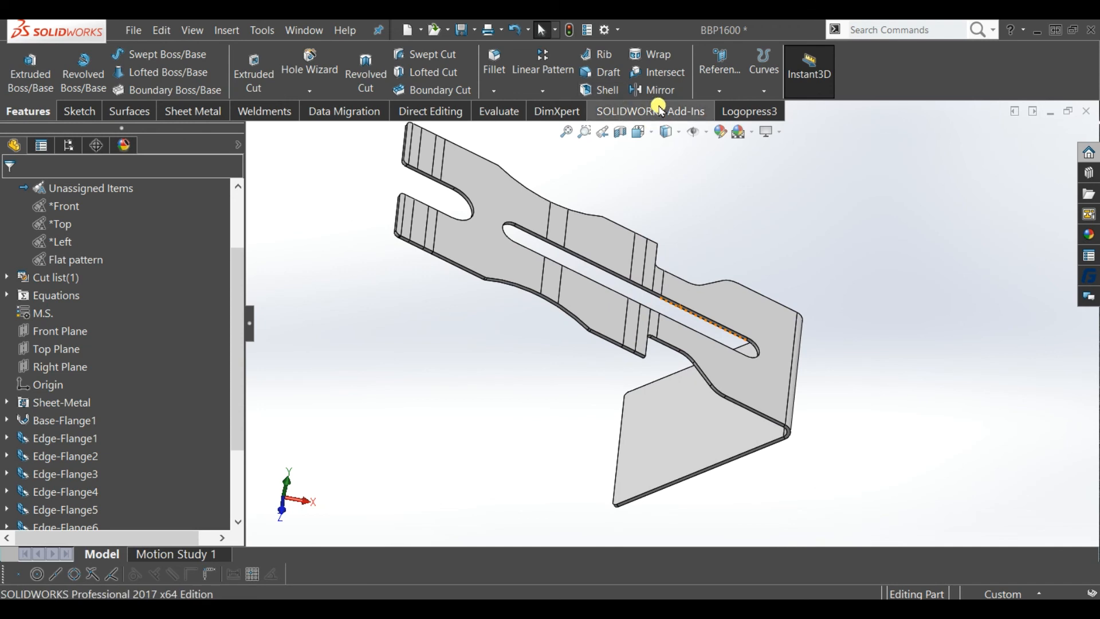
# Step: Fold bends EdgeBend2 through EdgeBend6 back, keeping the narrow flat face between the forked end's two bends fixed
pyautogui.click(210, 115)
pyautogui.scroll(2, 695, 178)
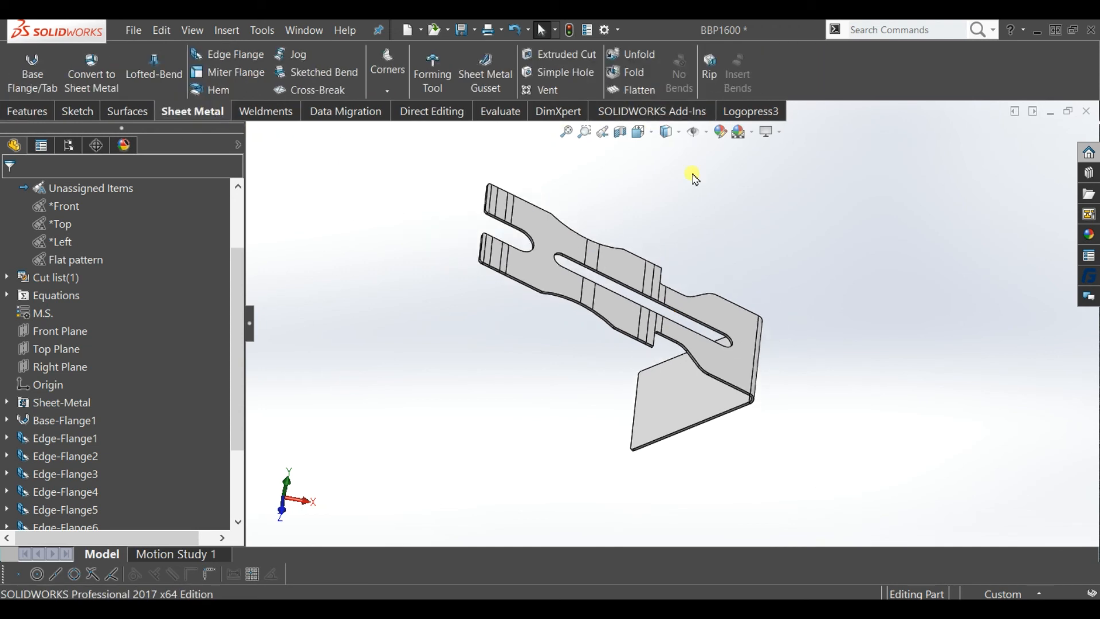
pyautogui.click(636, 73)
pyautogui.scroll(-3, 584, 222)
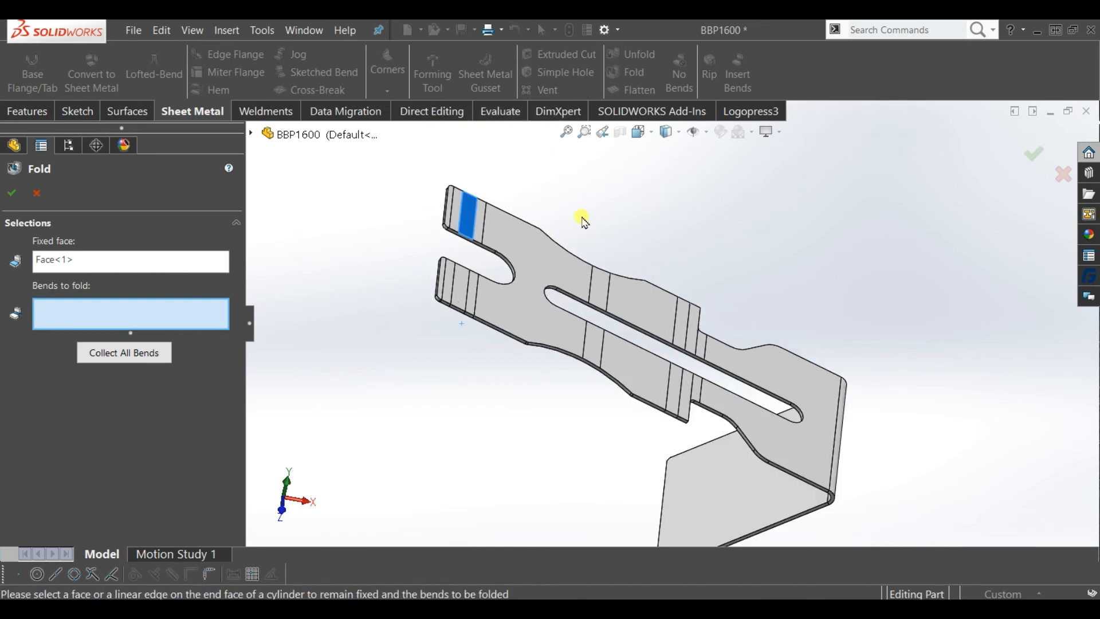
pyautogui.scroll(-2, 487, 298)
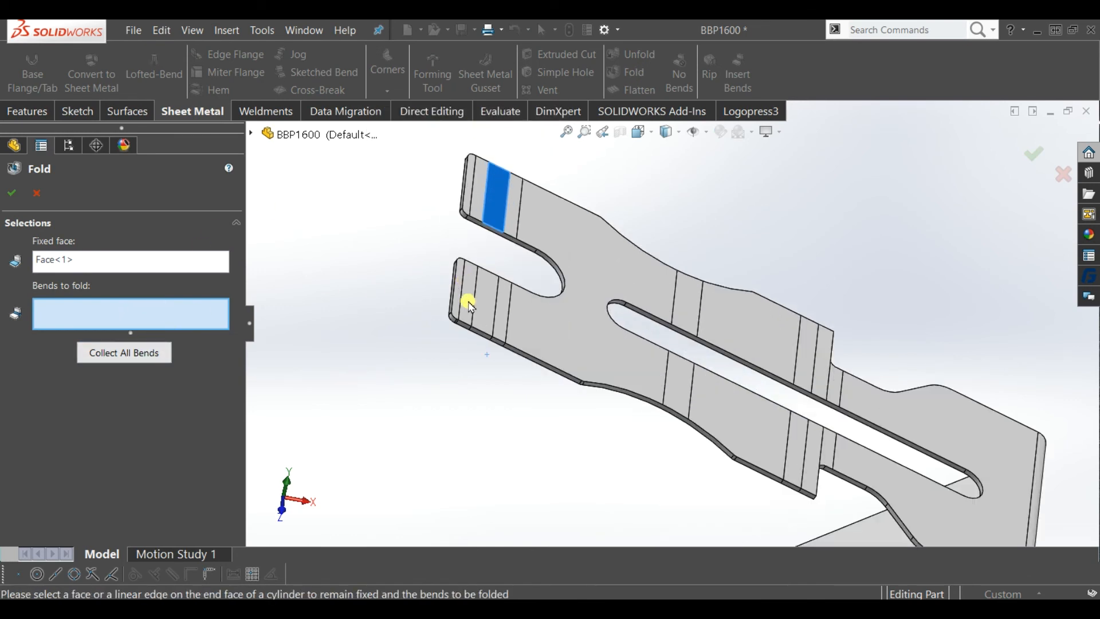
pyautogui.click(470, 305)
pyautogui.click(500, 320)
pyautogui.click(682, 392)
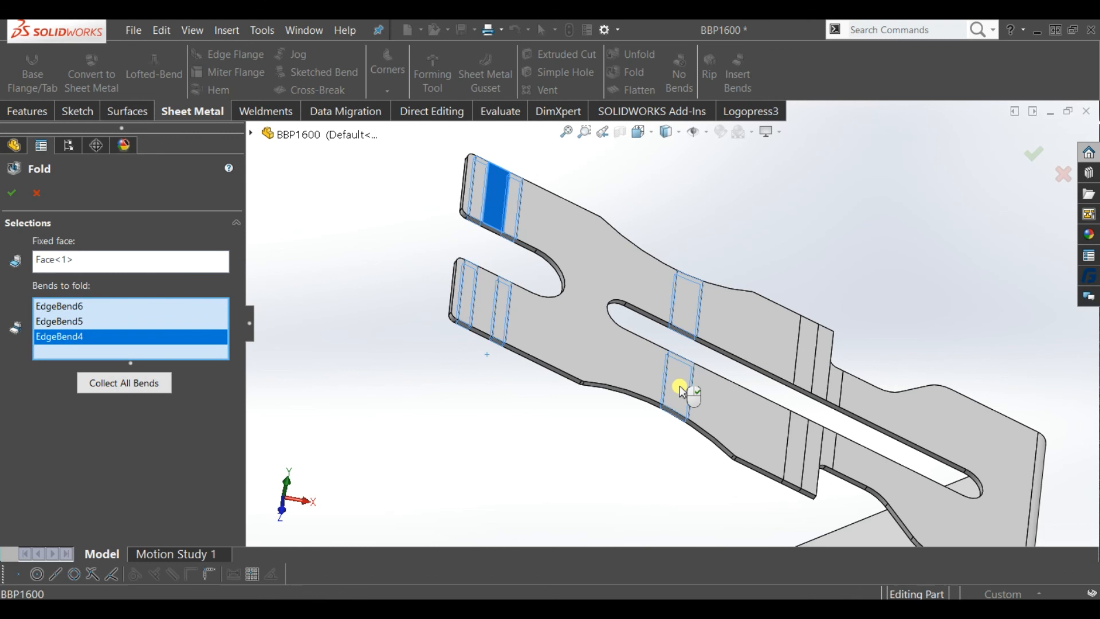
pyautogui.click(825, 456)
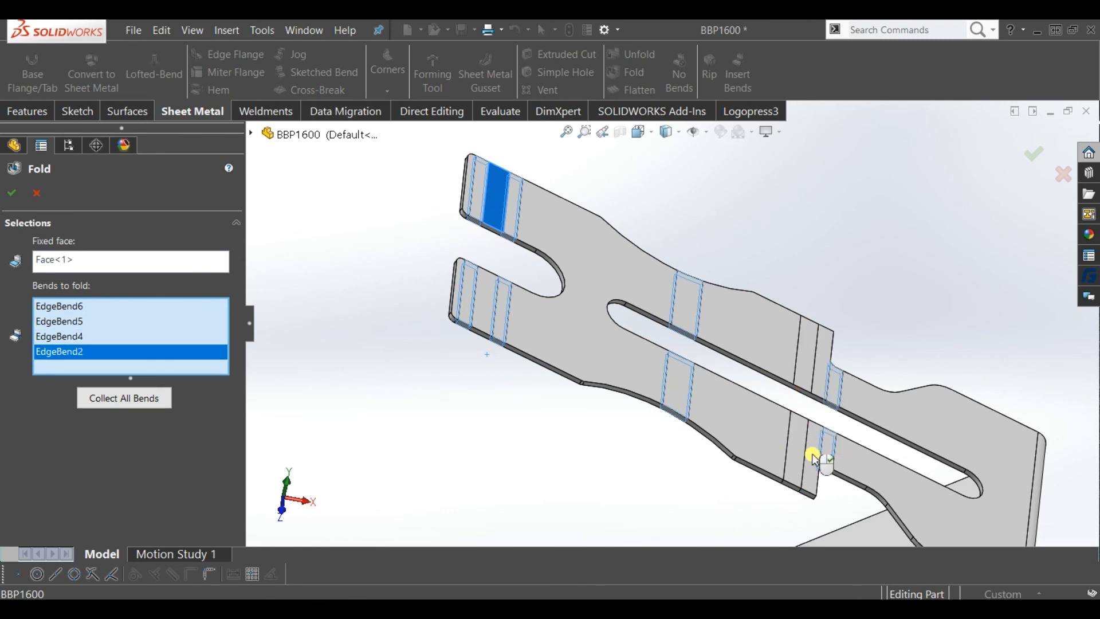
pyautogui.click(804, 457)
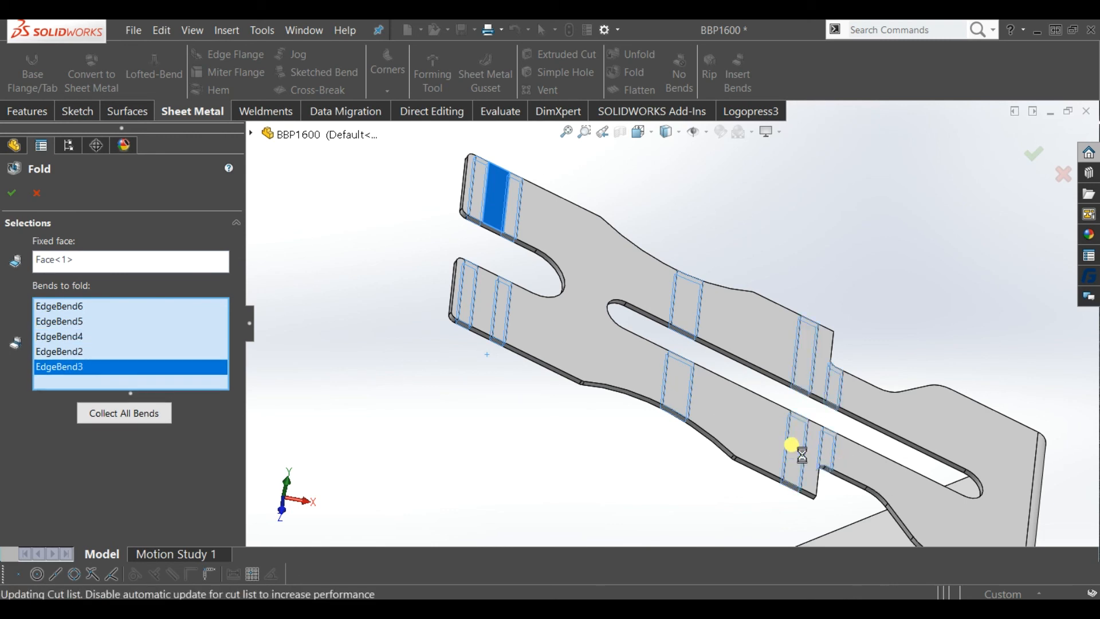
# Step: Place an edge flange on the short outer edge of one arm's narrow flat ledge, bent upward
pyautogui.scroll(4, 804, 458)
pyautogui.moveTo(713, 313); pyautogui.dragTo(674, 413, button='middle')
pyautogui.scroll(-3, 686, 249)
pyautogui.scroll(-3, 719, 365)
pyautogui.click(228, 54)
pyautogui.scroll(-4, 622, 372)
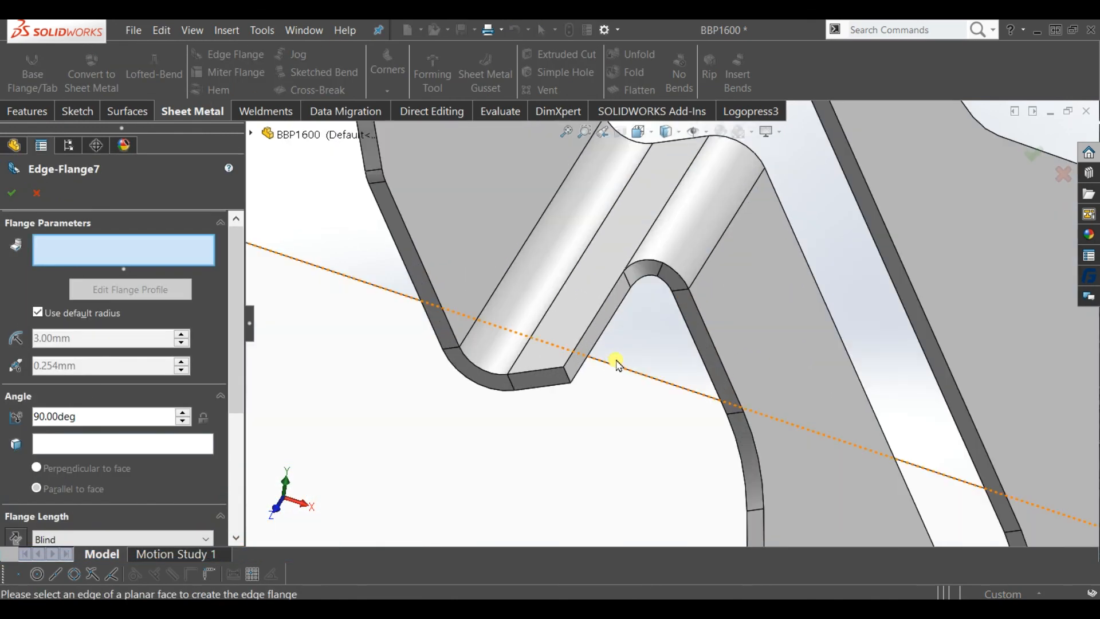
pyautogui.click(584, 344)
pyautogui.scroll(4, 713, 198)
pyautogui.moveTo(694, 392); pyautogui.dragTo(674, 380, button='middle')
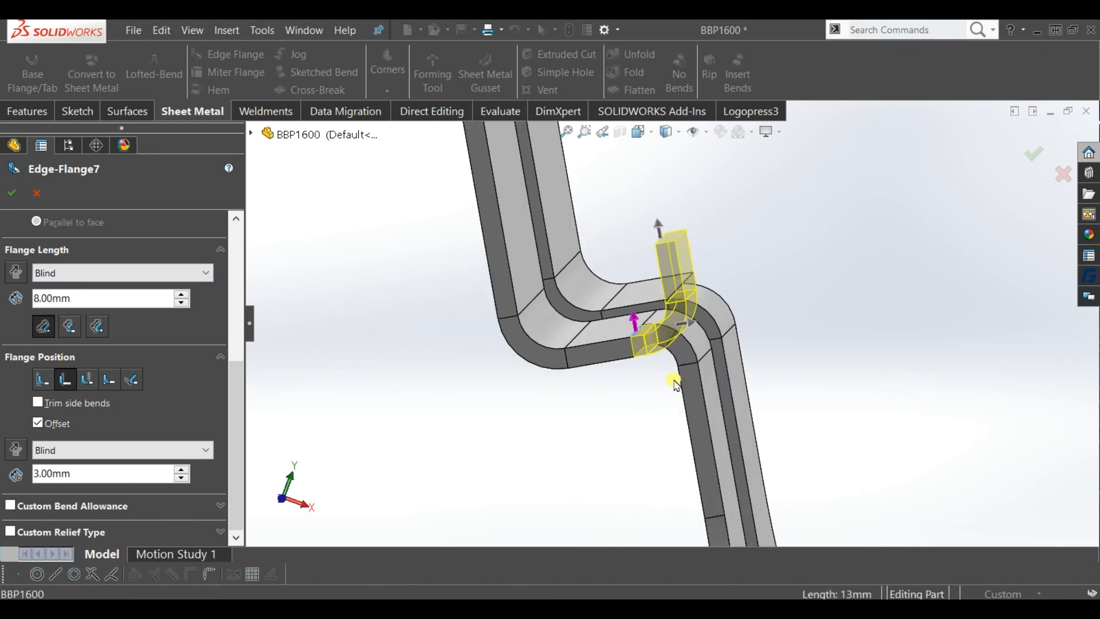
# Step: Create the edge flange at 90° with 2 mm bend radius, 8 mm length, Material Outside position and a 3 mm blind offset
pyautogui.click(43, 387)
pyautogui.click(57, 381)
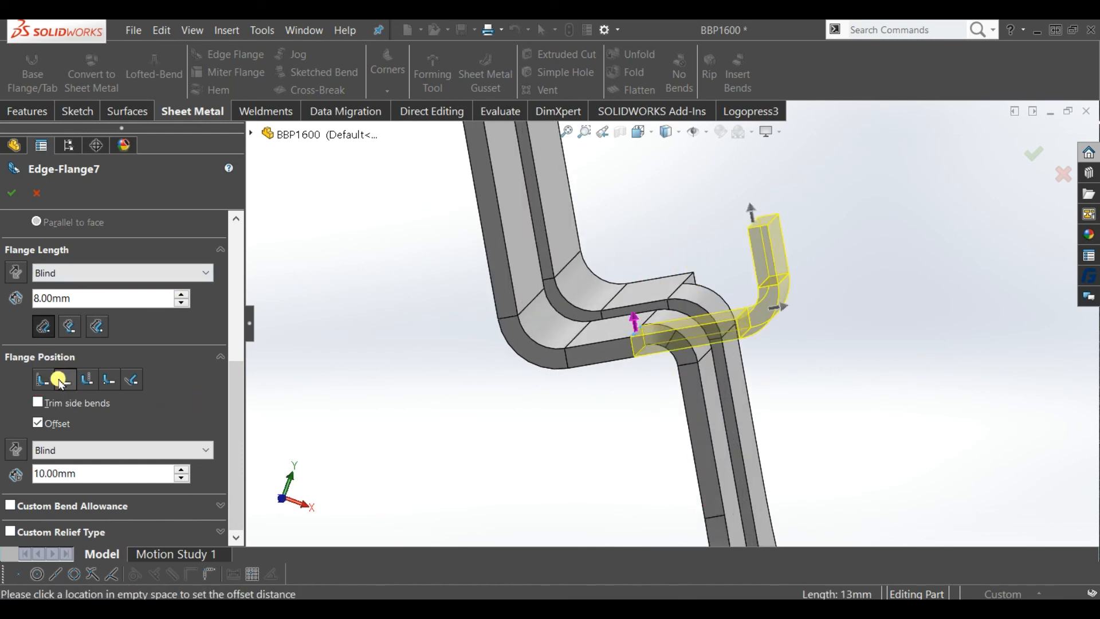
pyautogui.moveTo(239, 390); pyautogui.dragTo(241, 369)
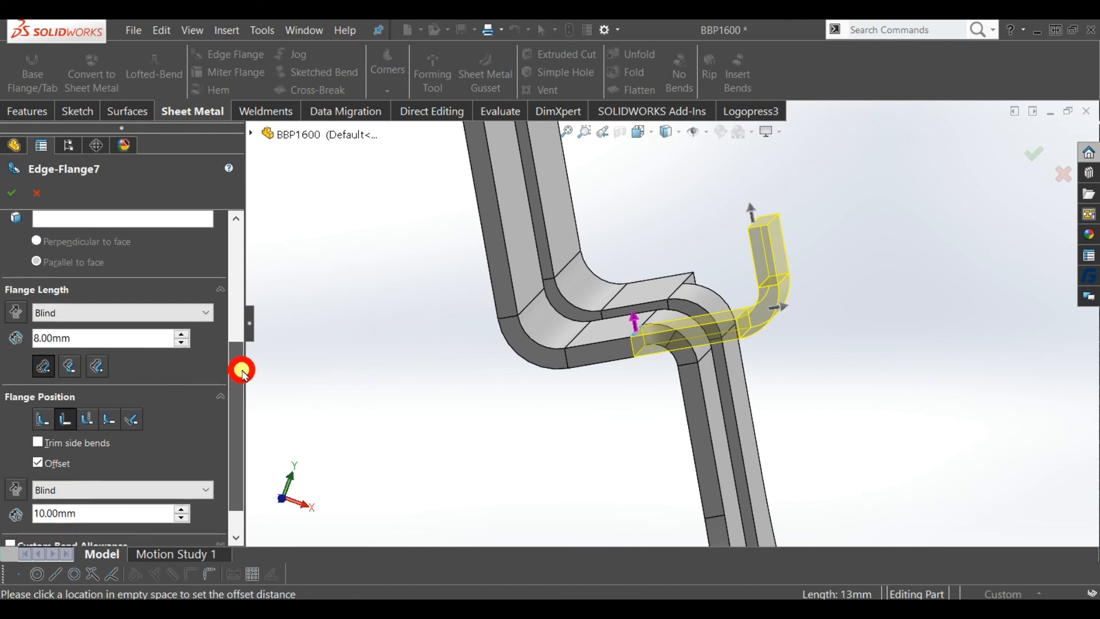
pyautogui.moveTo(797, 269); pyautogui.dragTo(783, 273, button='middle')
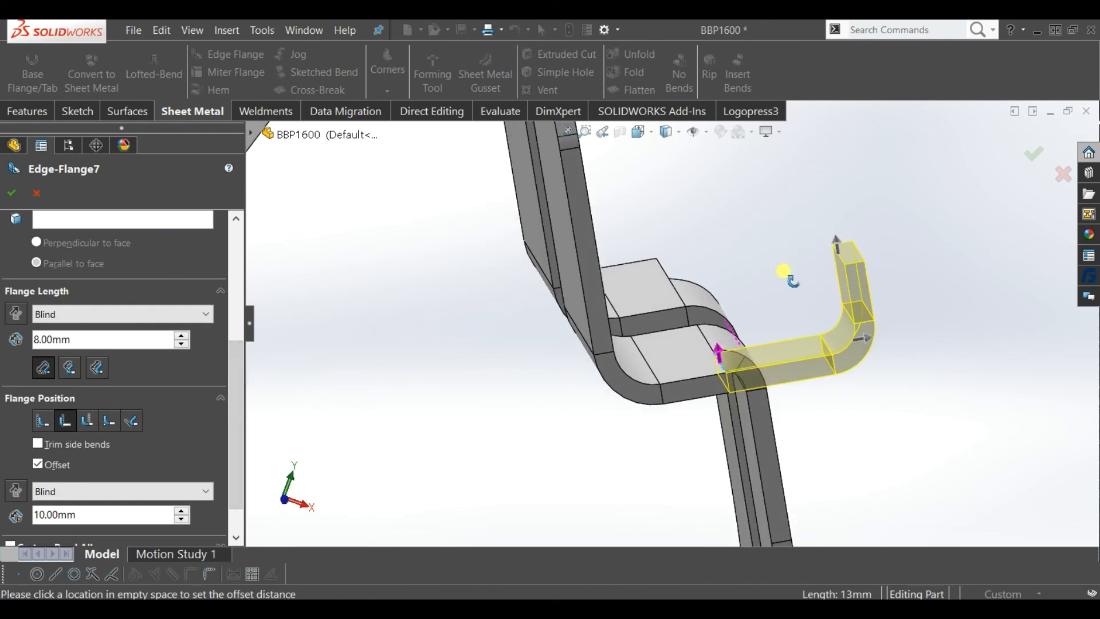
pyautogui.scroll(-1, 233, 492)
pyautogui.doubleClick(91, 473)
pyautogui.write('3')
pyautogui.press('Return')
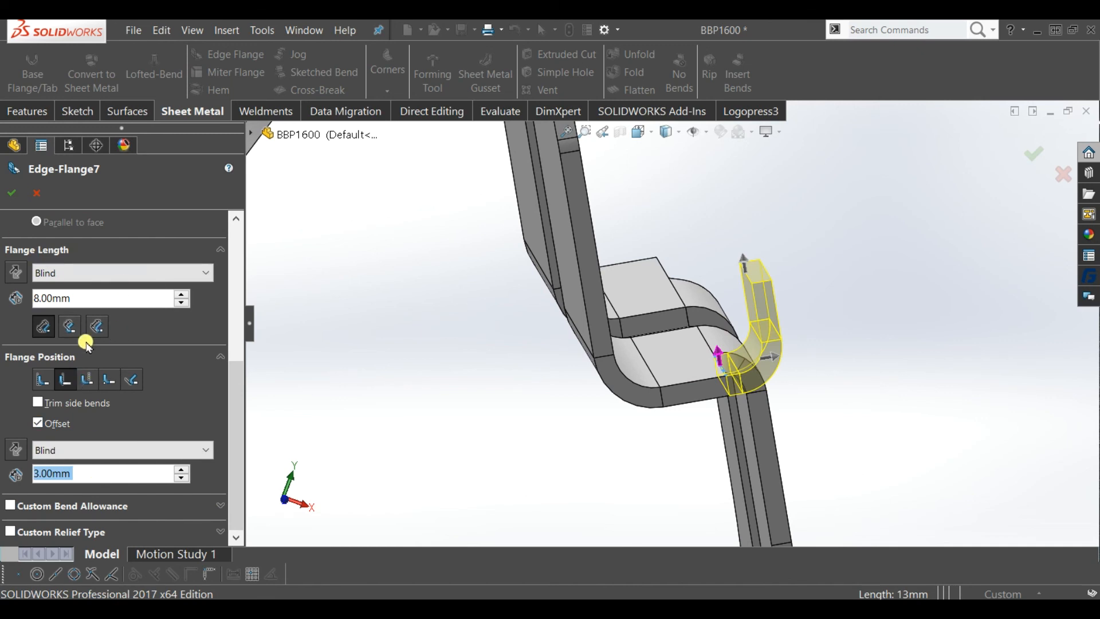
pyautogui.moveTo(238, 363); pyautogui.dragTo(243, 248)
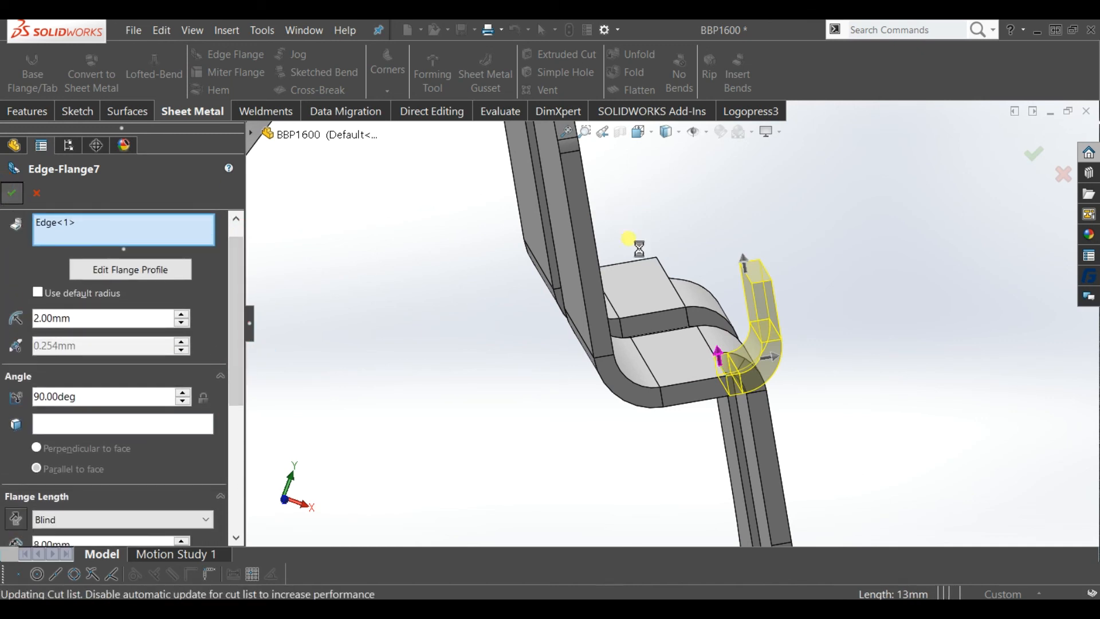
# Step: Edit the new flange's profile sketch and narrow it from its inner end to about 10.2 mm wide
pyautogui.moveTo(592, 259); pyautogui.dragTo(583, 339, button='middle')
pyautogui.scroll(-3, 155, 449)
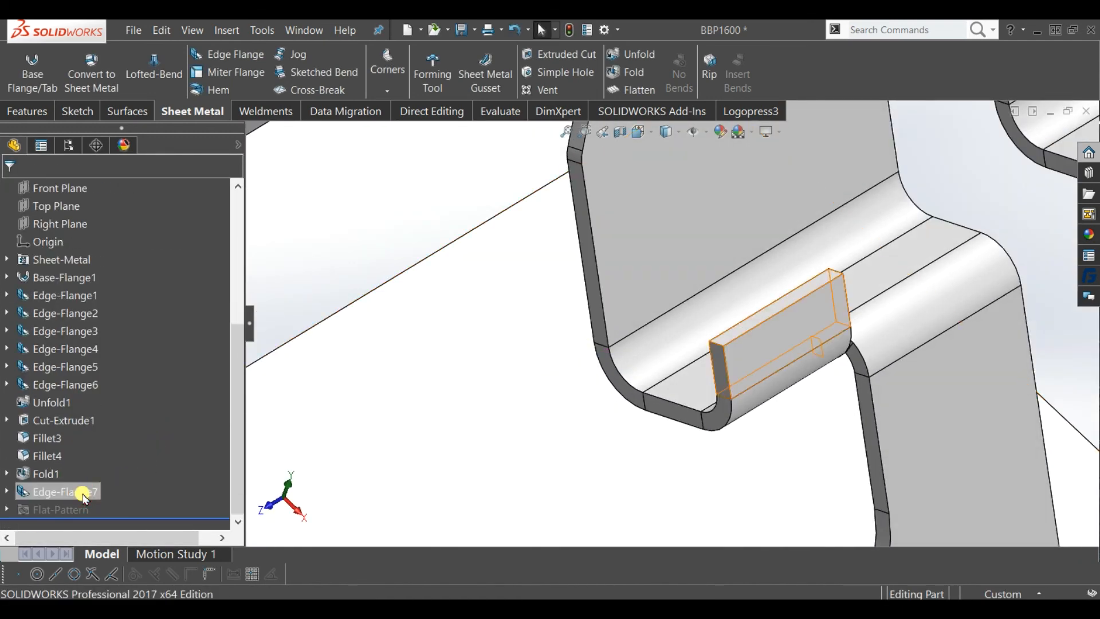
pyautogui.click(91, 490)
pyautogui.click(96, 468)
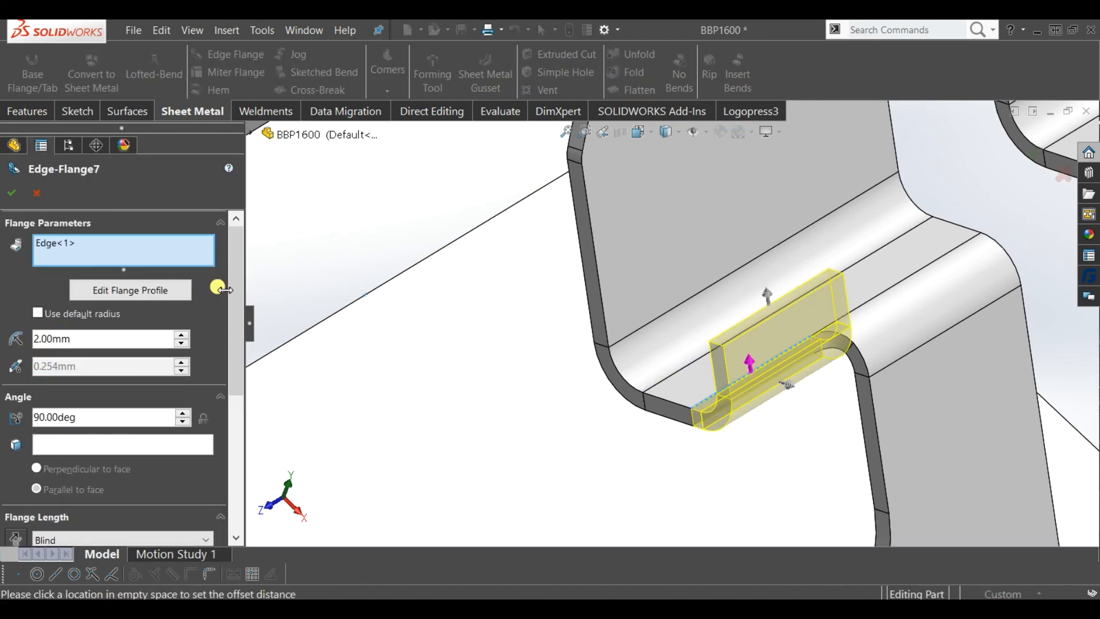
pyautogui.moveTo(657, 351); pyautogui.dragTo(317, 421, button='middle')
pyautogui.click(154, 292)
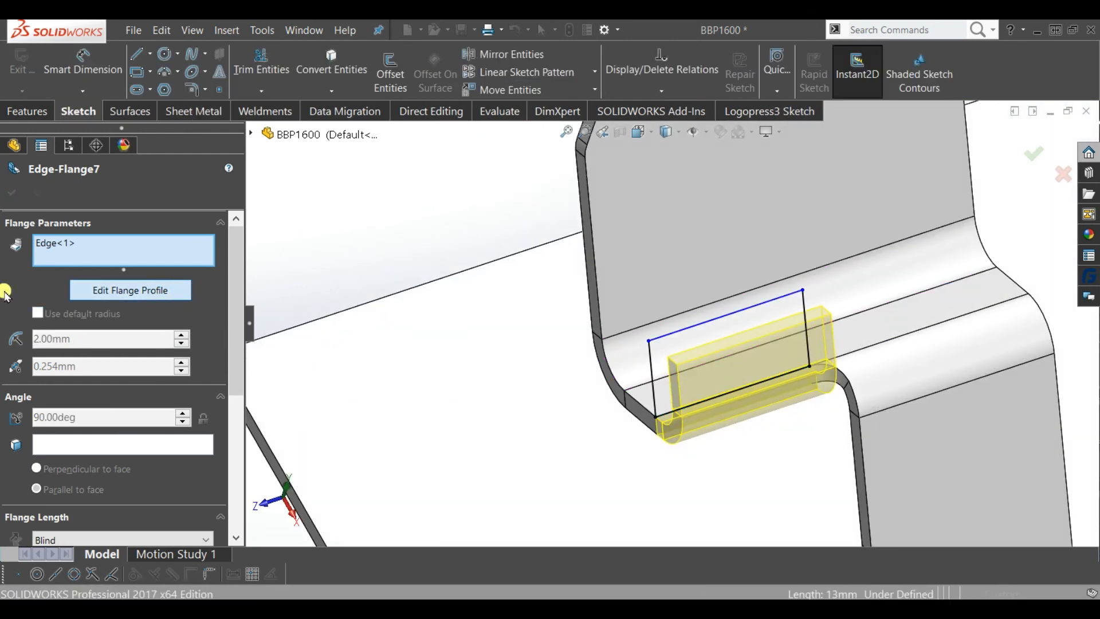
pyautogui.moveTo(864, 167); pyautogui.dragTo(731, 133)
pyautogui.moveTo(815, 372); pyautogui.dragTo(778, 377)
# Step: Dimension the base line of the first flange's profile at 10 mm and finish the profile sketch
pyautogui.click(86, 65)
pyautogui.click(709, 321)
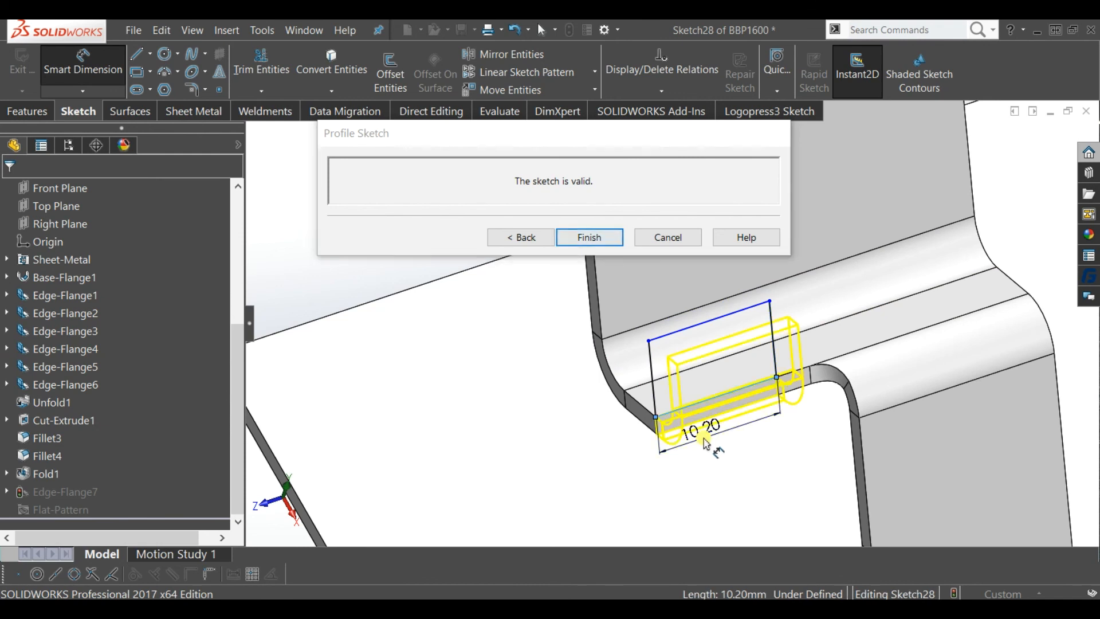
pyautogui.click(695, 429)
pyautogui.write('10')
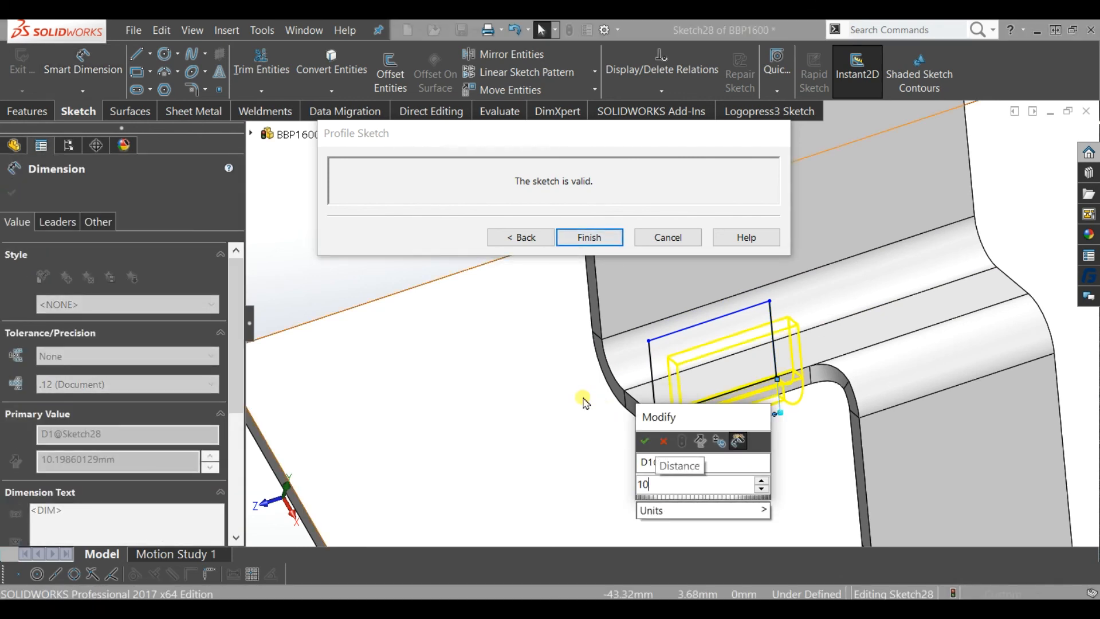
pyautogui.press('Return')
pyautogui.scroll(2, 928, 406)
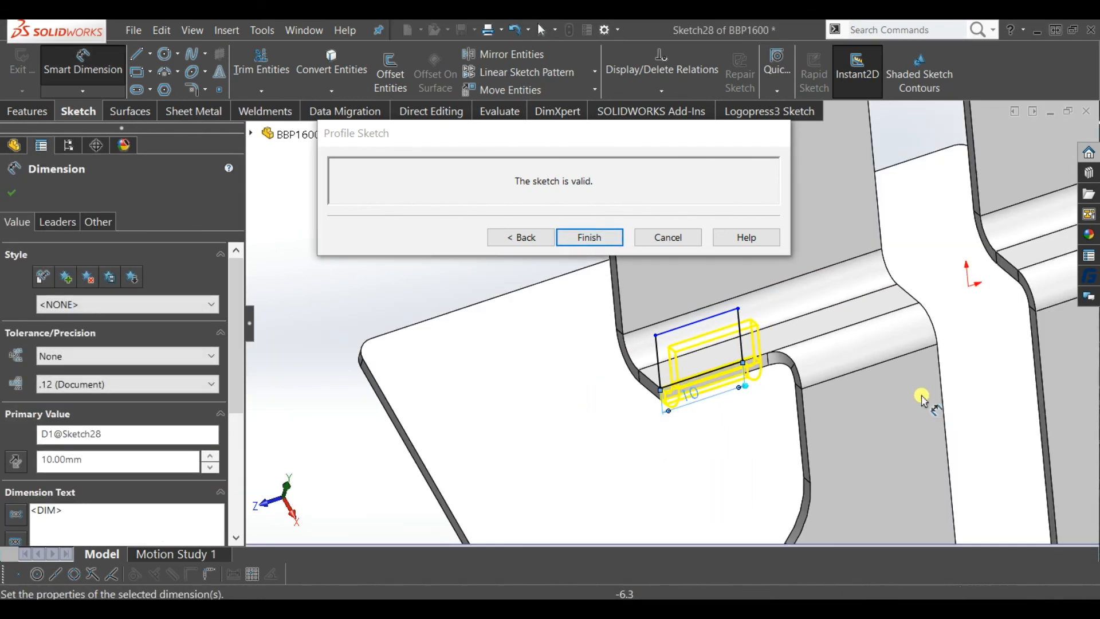
pyautogui.click(585, 237)
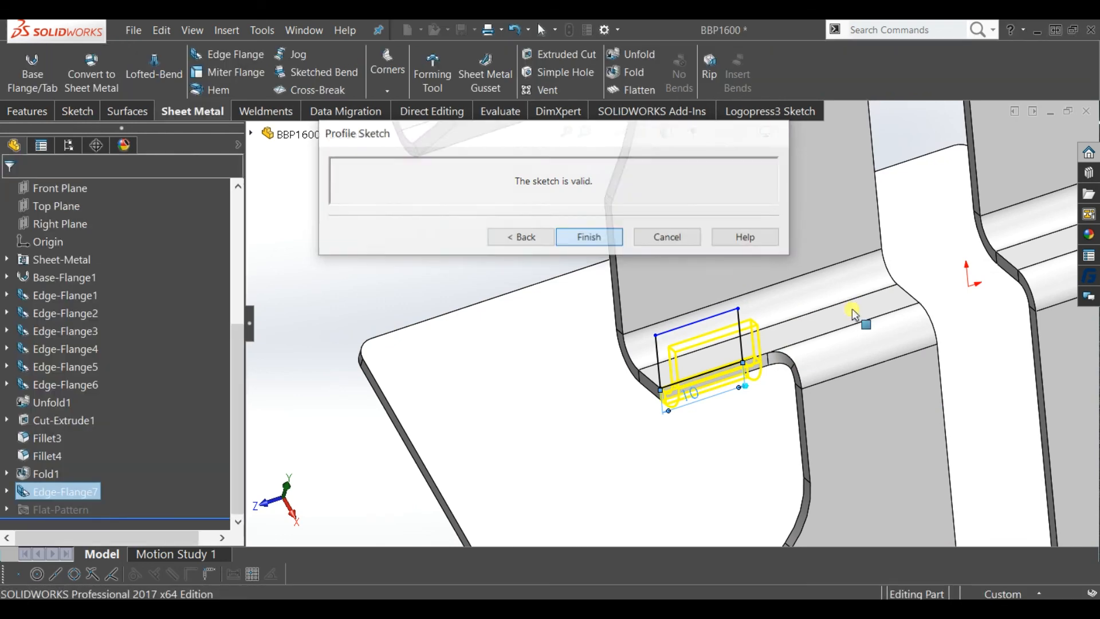
# Step: Edit the same edge flange feature to include the matching ledge edge on the other arm
pyautogui.scroll(1, 852, 310)
pyautogui.scroll(3, 852, 313)
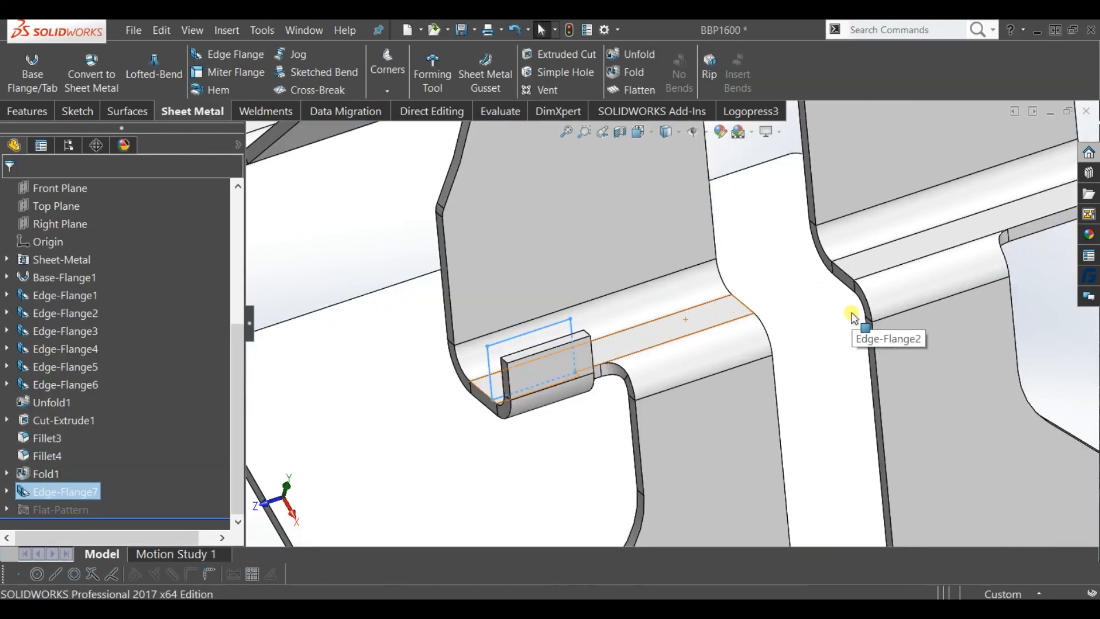
pyautogui.scroll(-3, 898, 276)
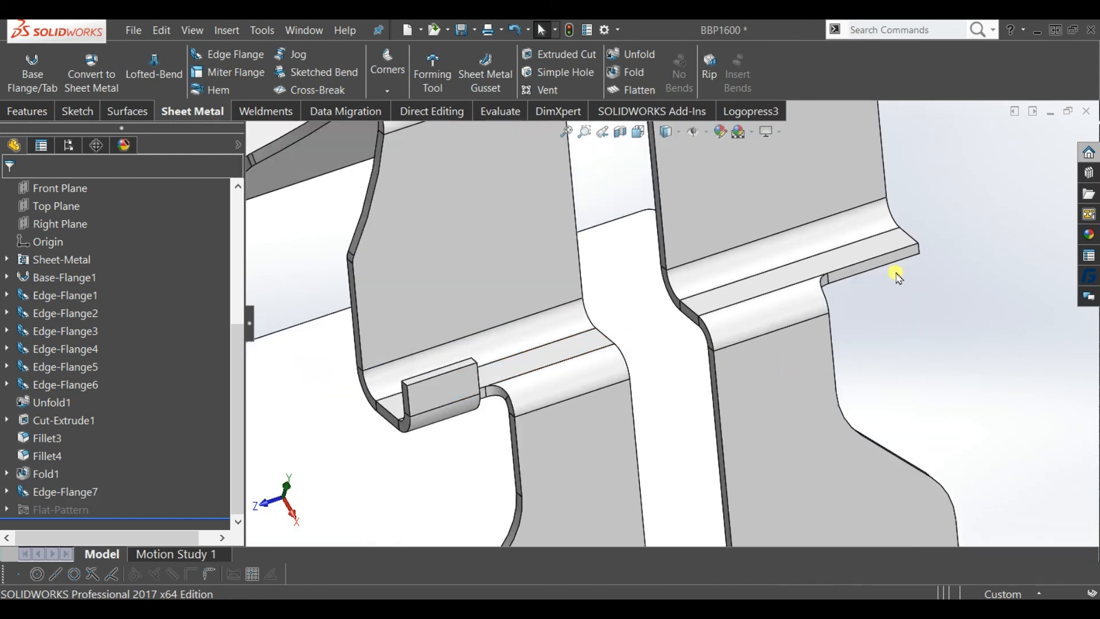
pyautogui.click(80, 493)
pyautogui.click(87, 446)
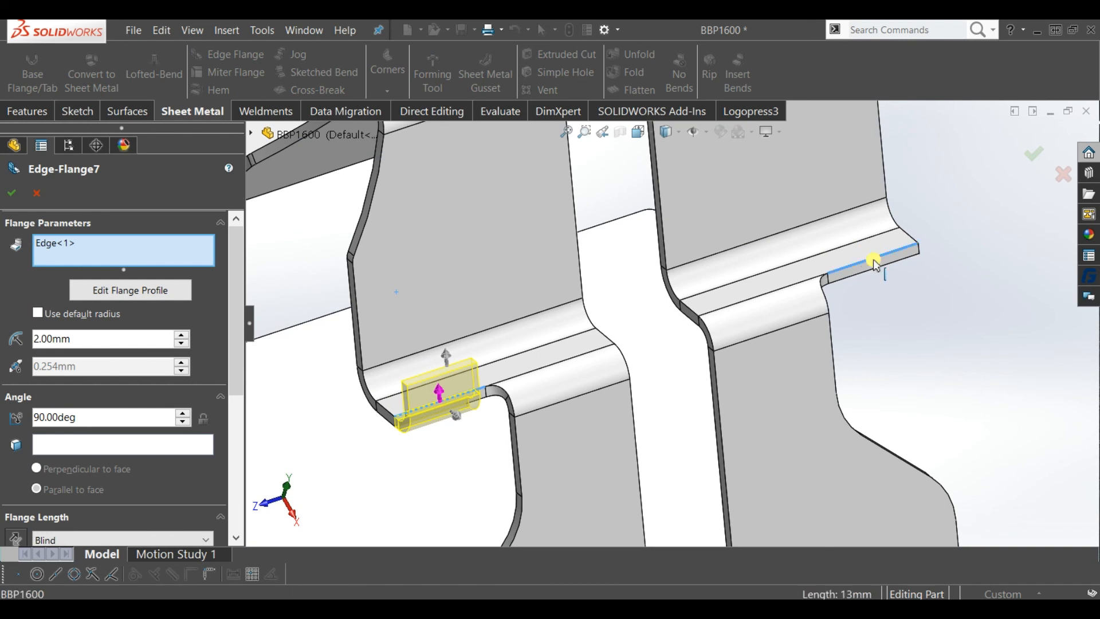
pyautogui.click(873, 259)
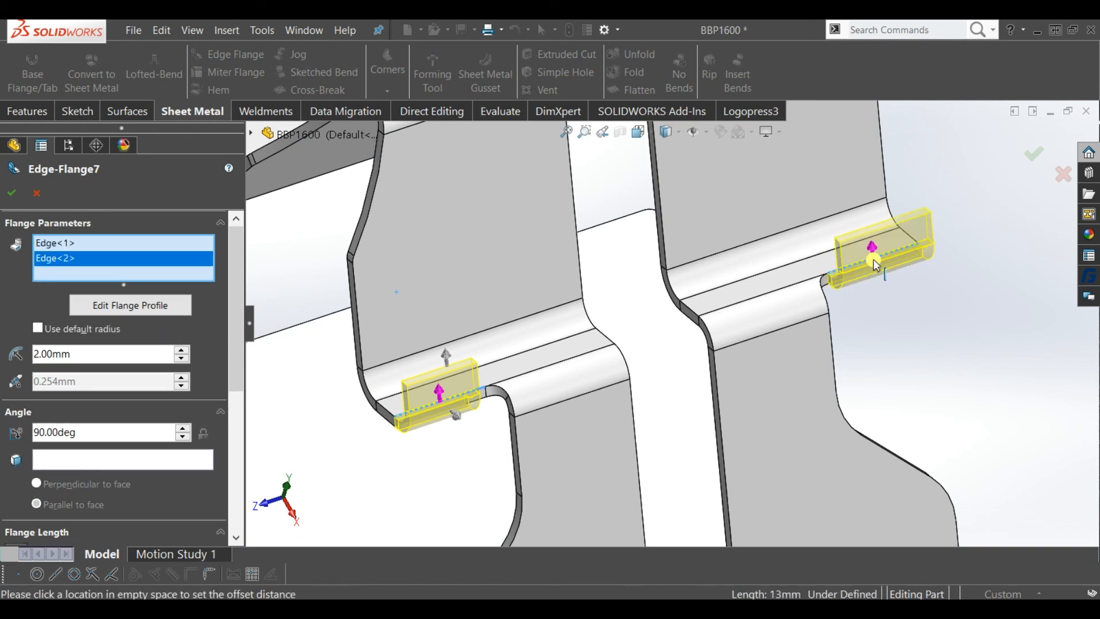
# Step: Narrow the second flange's profile from its inner end, dimension its base line at 10 mm and finish the profile
pyautogui.click(145, 307)
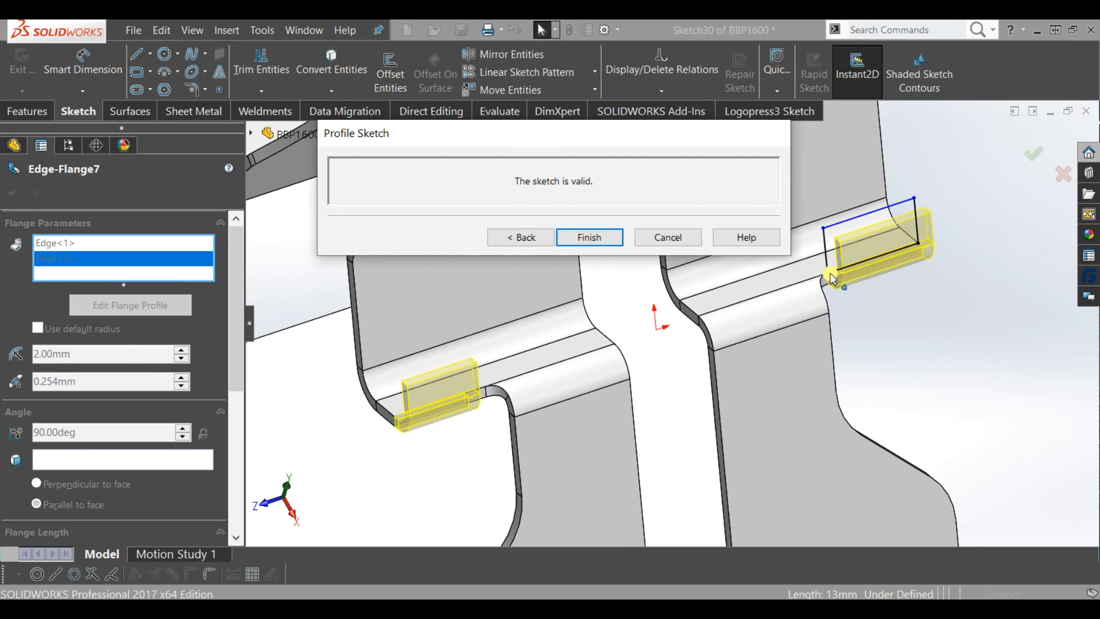
pyautogui.moveTo(833, 279); pyautogui.dragTo(855, 263)
pyautogui.click(83, 63)
pyautogui.scroll(-2, 859, 275)
pyautogui.click(865, 283)
pyautogui.click(856, 315)
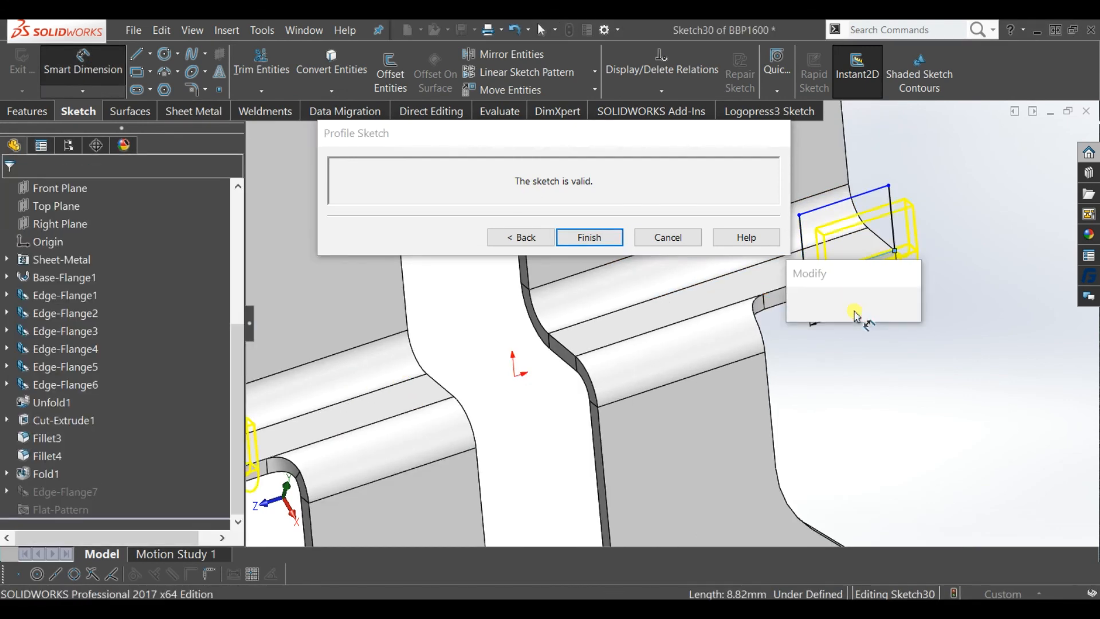
pyautogui.write('10')
pyautogui.press('Return')
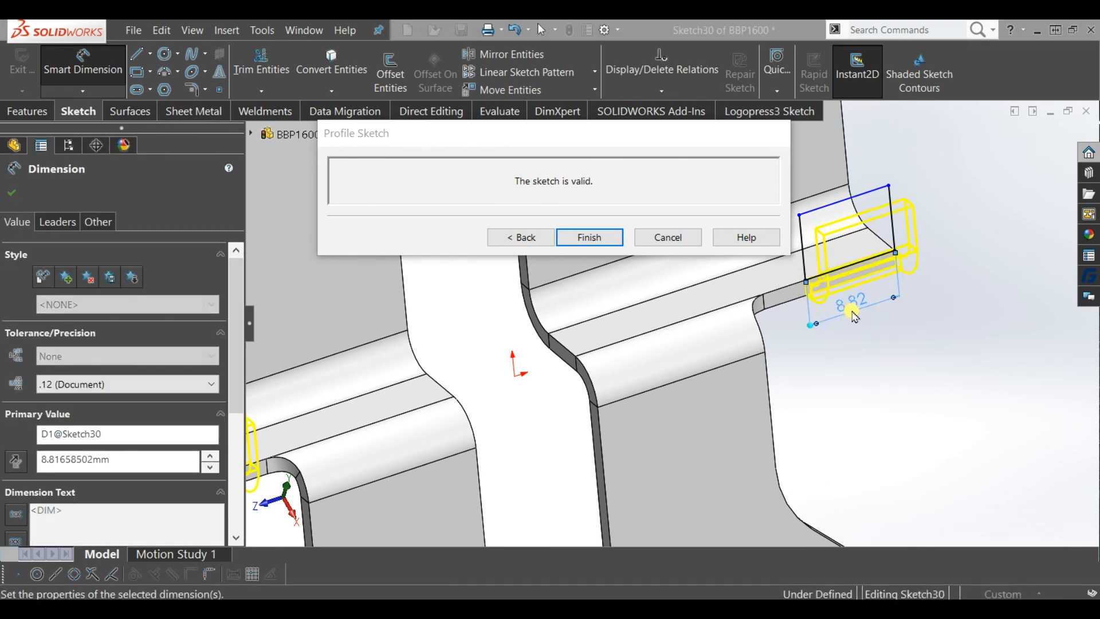
pyautogui.click(603, 237)
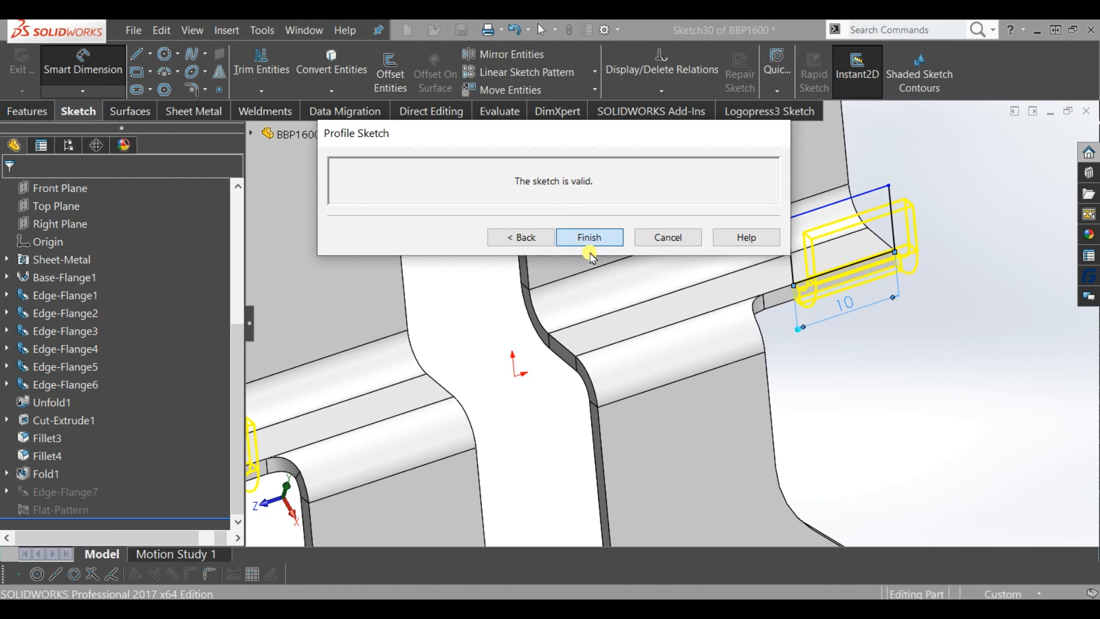
pyautogui.click(949, 403)
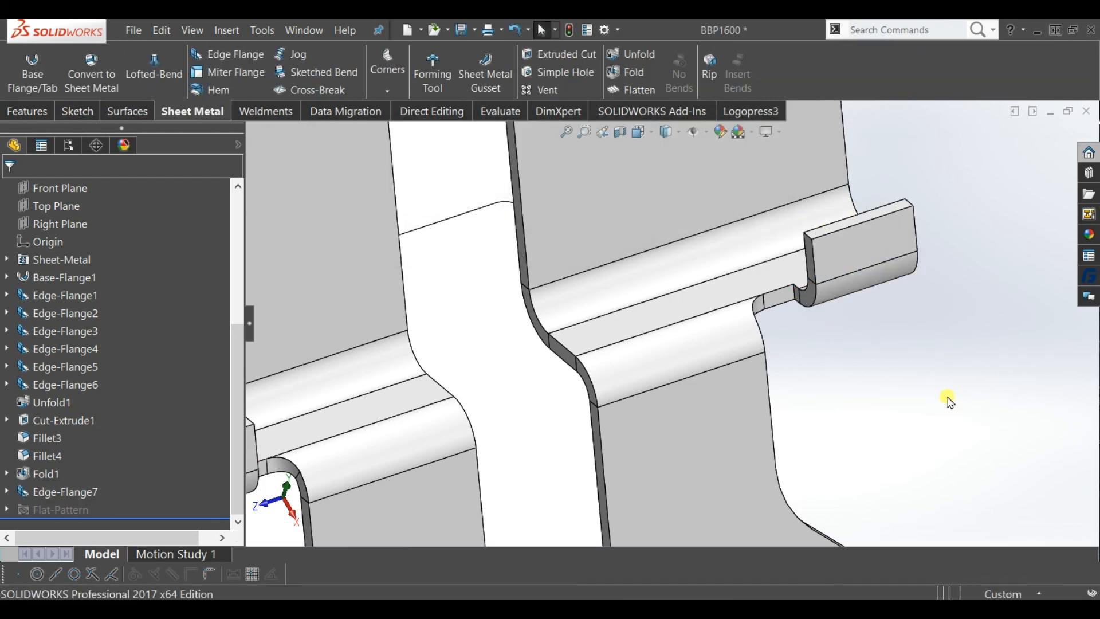
# Step: Set up a symmetric 2 mm fillet on the two upper corner edges of the first small flange
pyautogui.press('f')
pyautogui.moveTo(615, 377); pyautogui.dragTo(587, 292, button='middle')
pyautogui.scroll(-5, 601, 350)
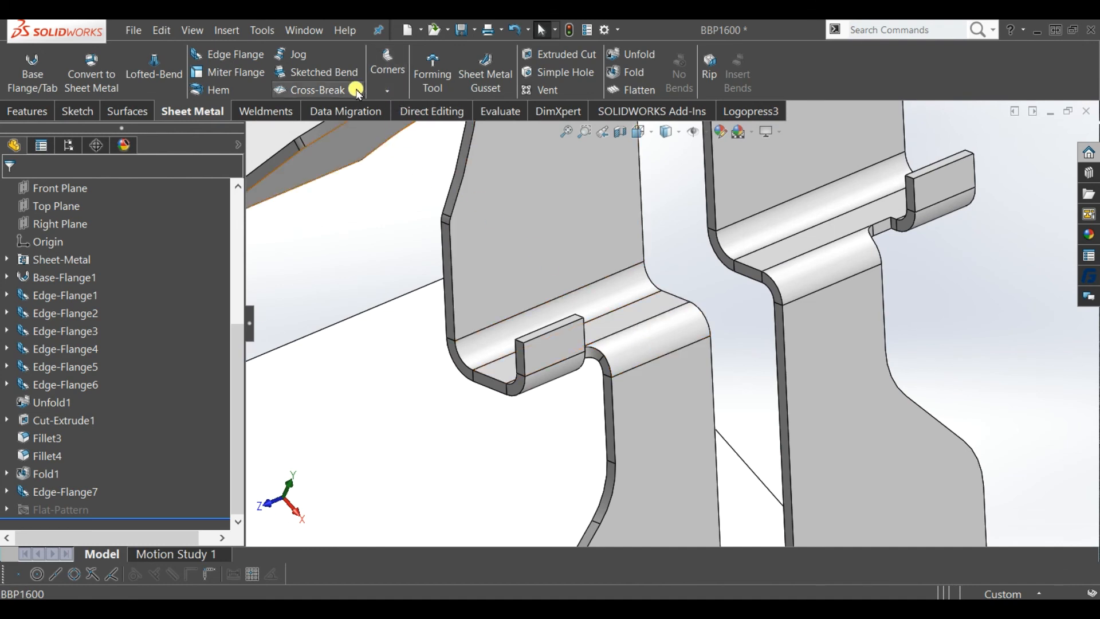
pyautogui.click(27, 111)
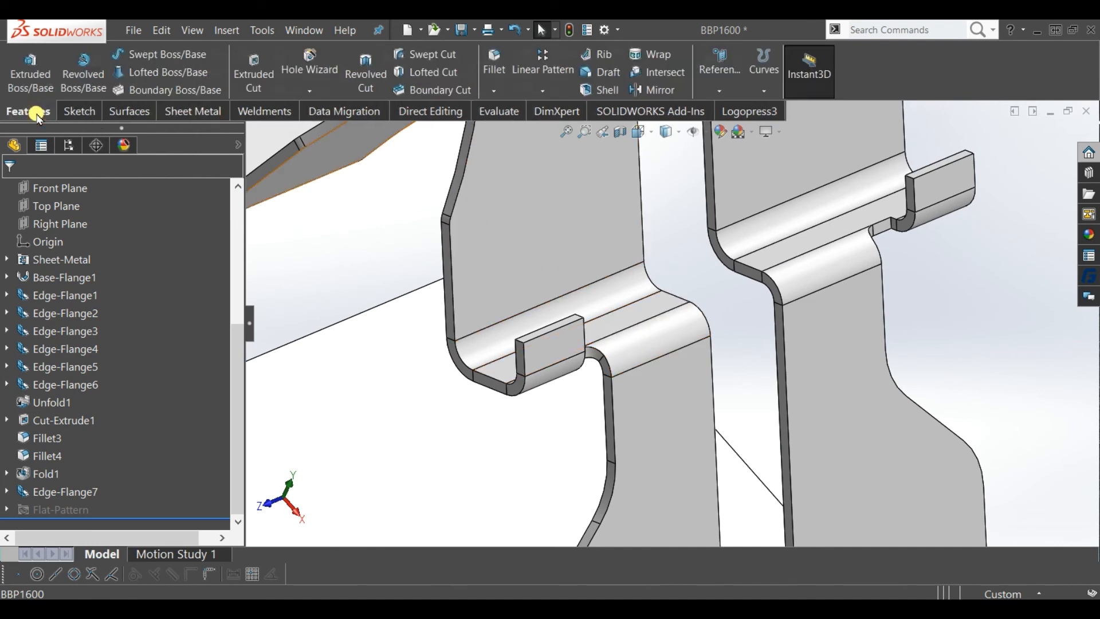
pyautogui.click(496, 63)
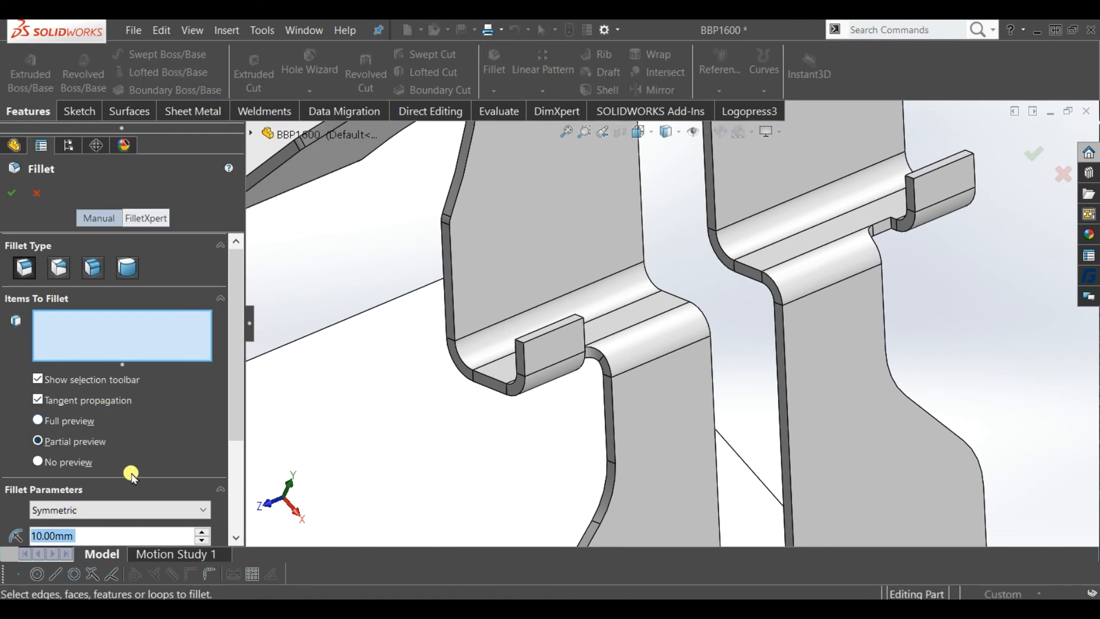
pyautogui.moveTo(227, 427); pyautogui.dragTo(236, 452)
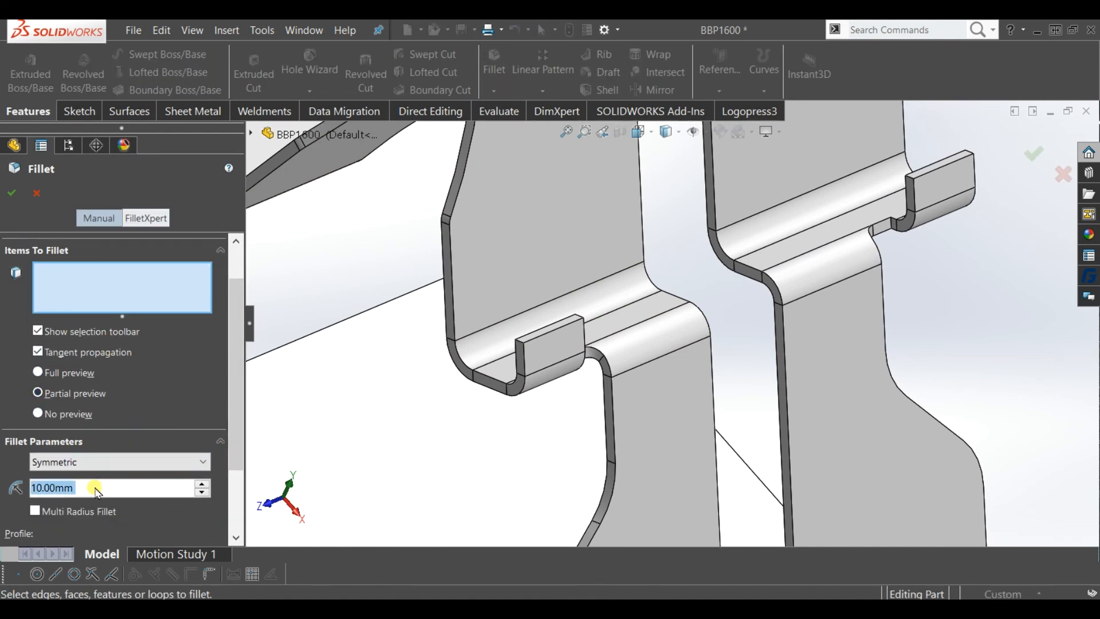
pyautogui.write('2')
pyautogui.click(115, 299)
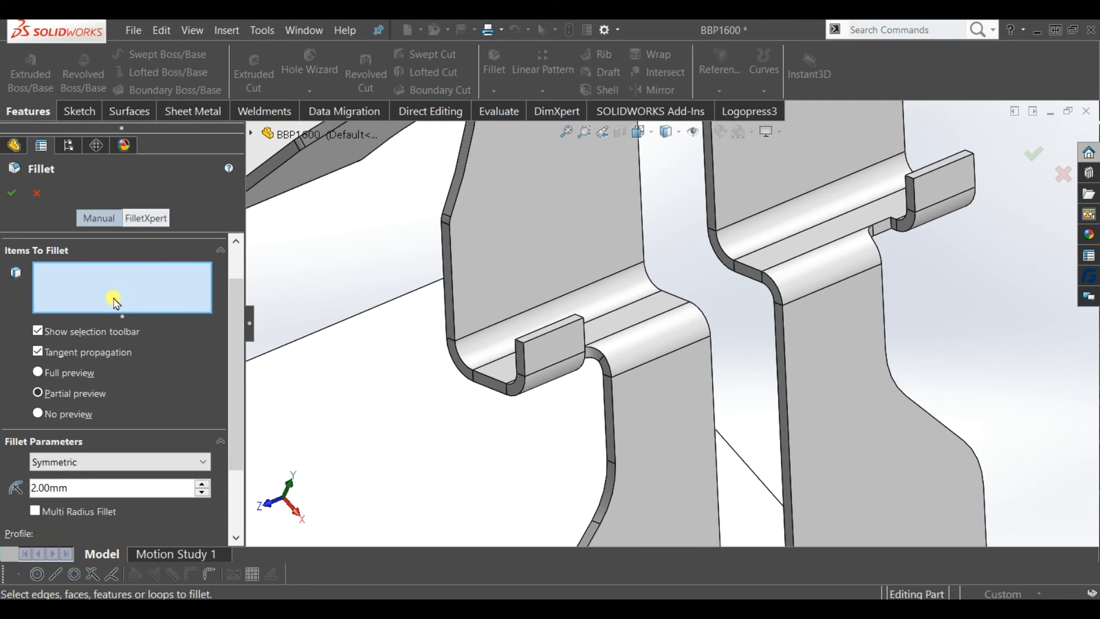
pyautogui.scroll(-4, 589, 369)
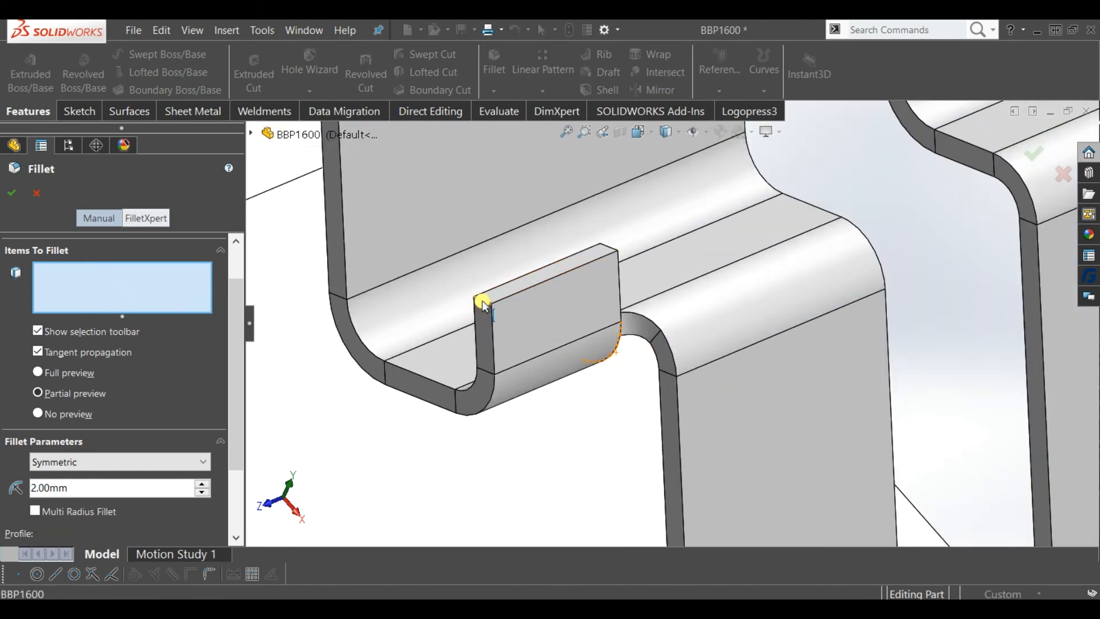
pyautogui.click(483, 304)
pyautogui.moveTo(500, 309); pyautogui.dragTo(611, 258, button='middle')
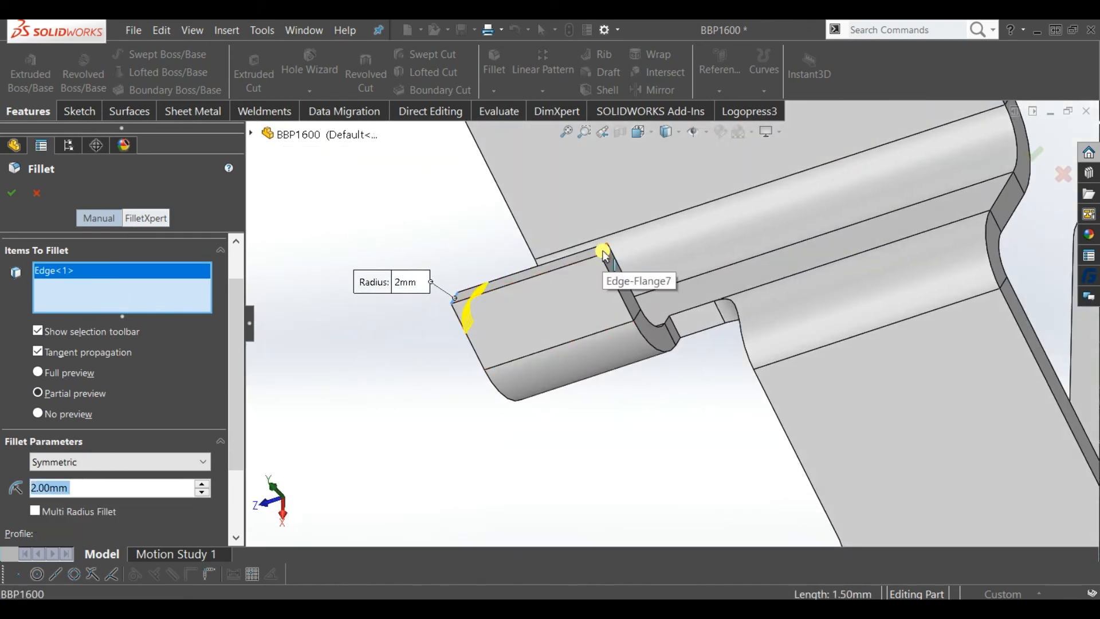
pyautogui.click(604, 253)
# Step: Add the second small flange's two upper corner edges to the selection and apply the 2 mm fillet
pyautogui.scroll(-6, 656, 314)
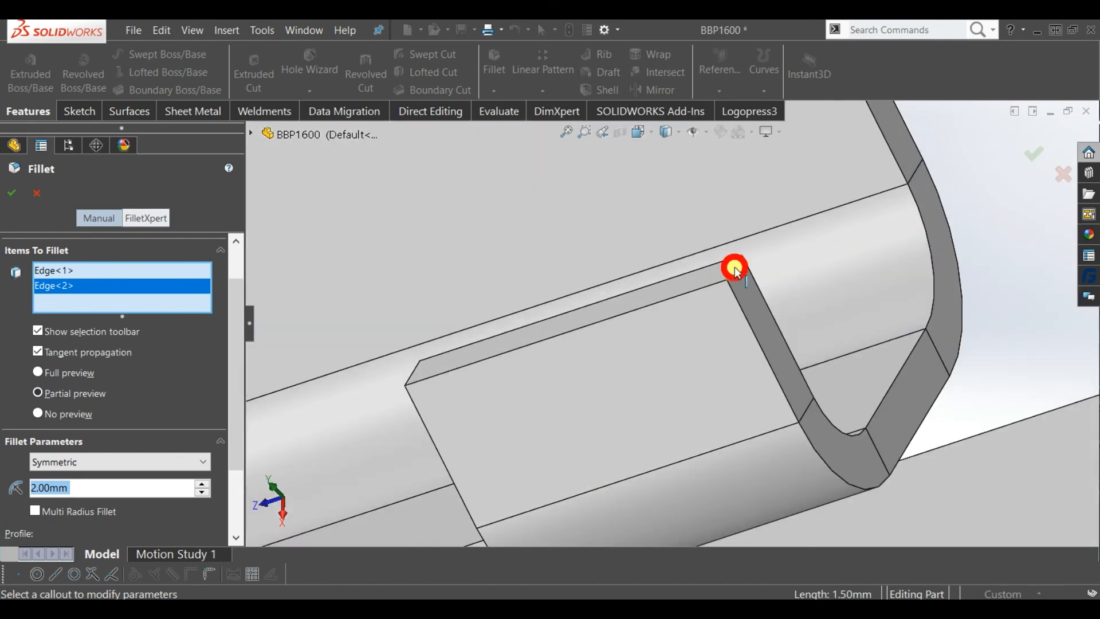
pyautogui.click(737, 269)
pyautogui.moveTo(737, 271); pyautogui.dragTo(712, 315, button='middle')
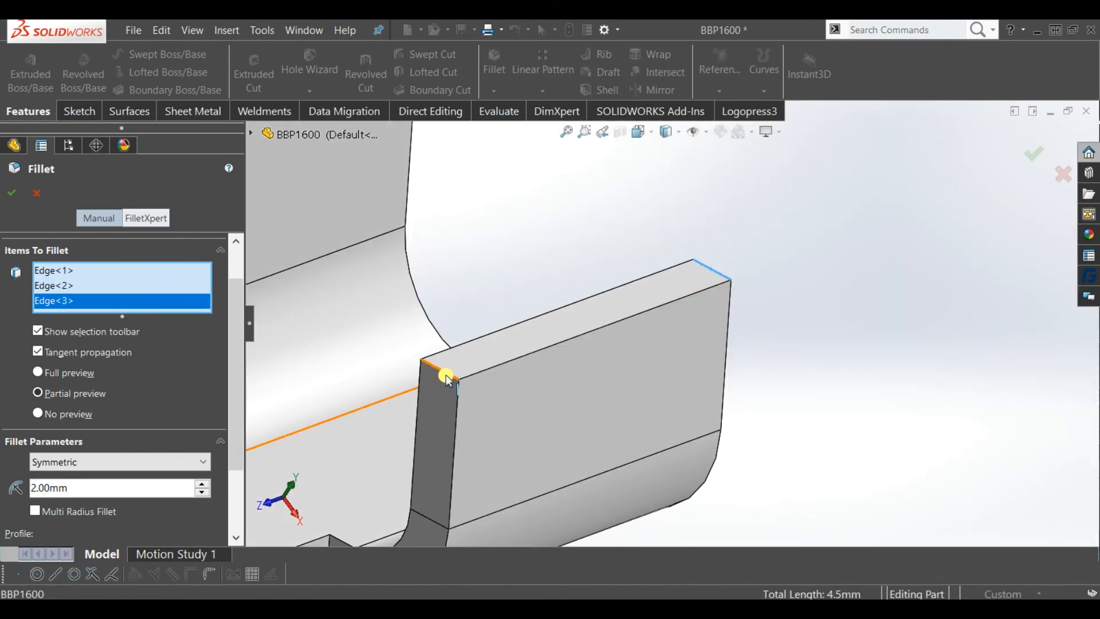
pyautogui.click(448, 378)
pyautogui.scroll(8, 590, 401)
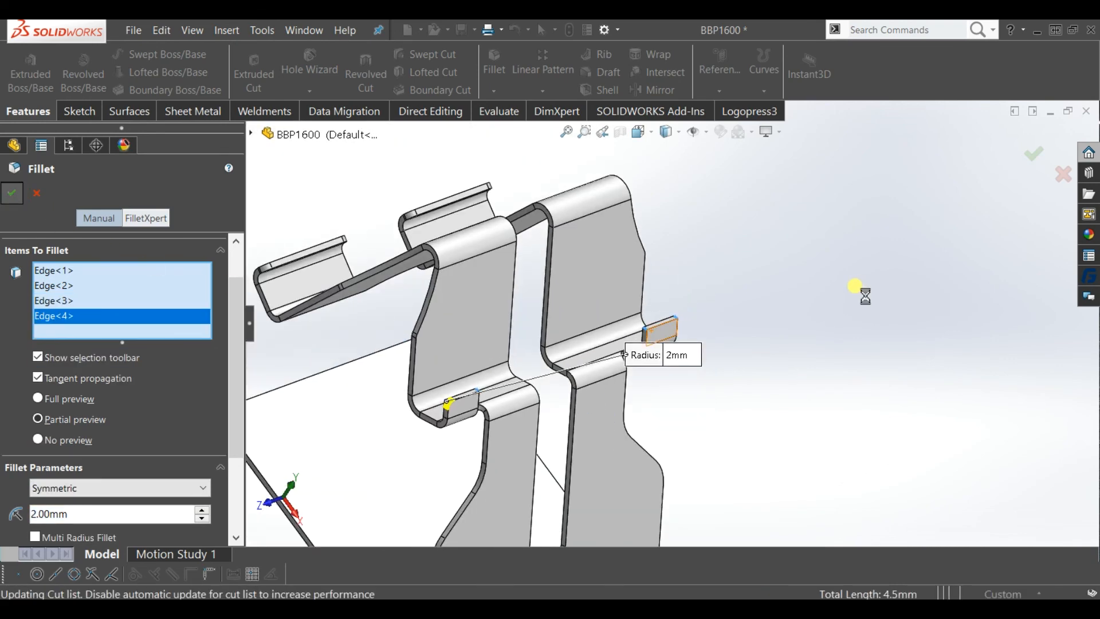
pyautogui.moveTo(848, 295); pyautogui.dragTo(467, 421, button='middle')
pyautogui.scroll(-3, 467, 421)
pyautogui.scroll(-1, 103, 476)
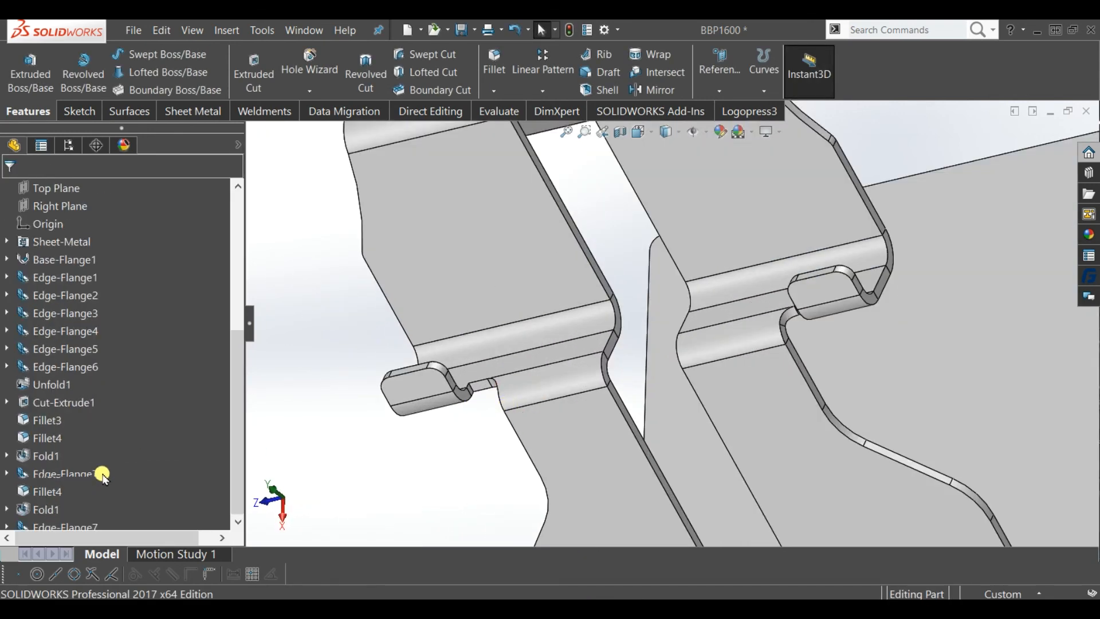
pyautogui.click(52, 491)
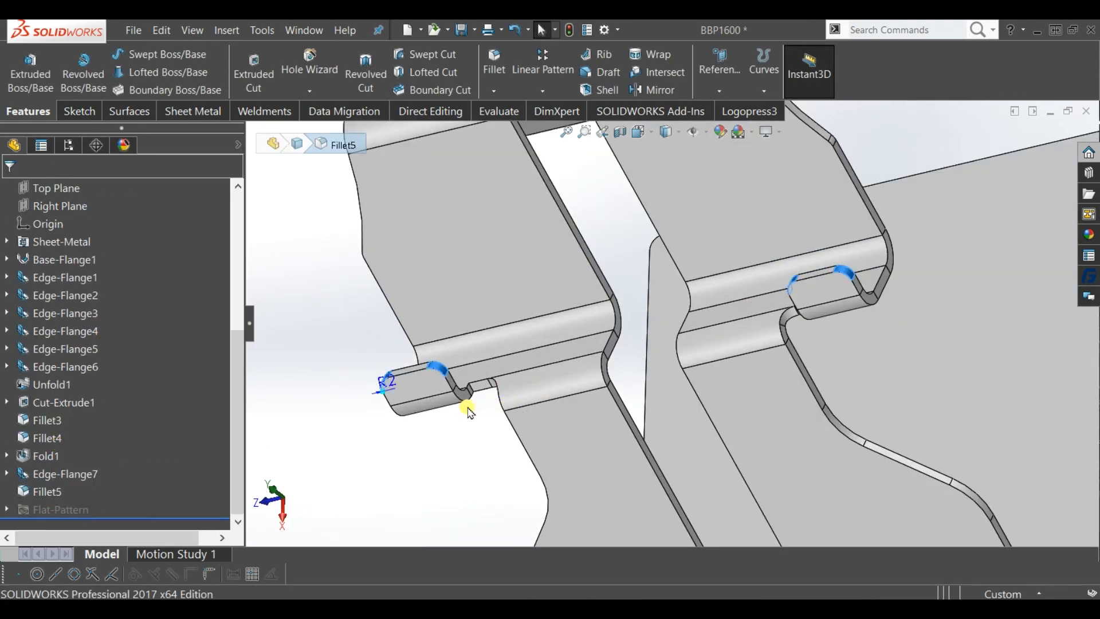
# Step: Add the notch corner edge beside each small flange to the existing 2 mm flange fillet and apply it
pyautogui.scroll(-4, 518, 379)
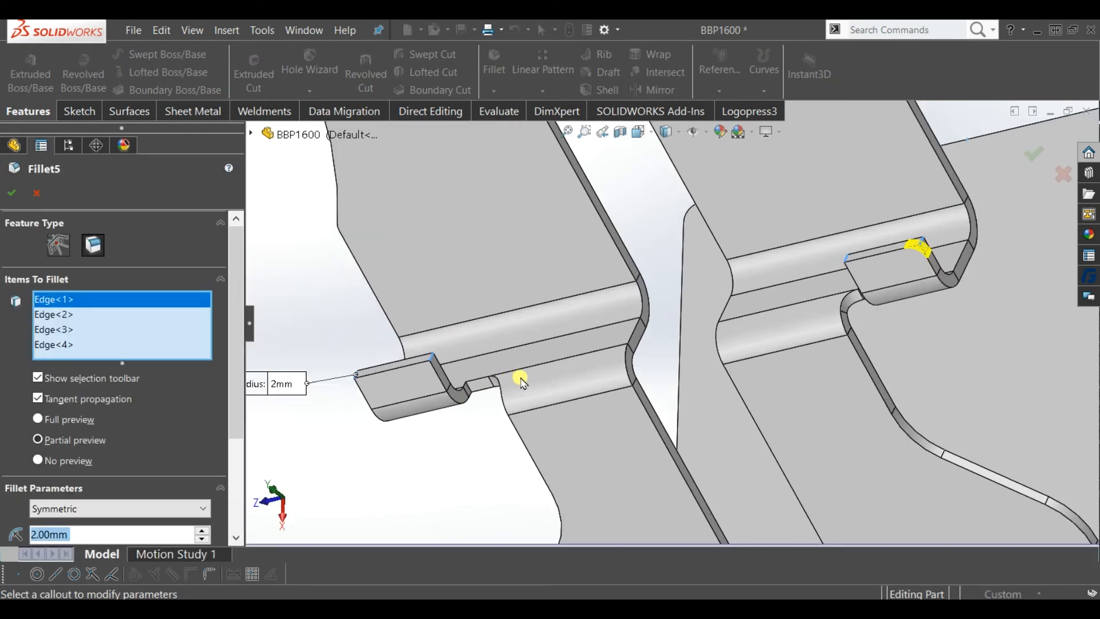
pyautogui.scroll(-3, 516, 385)
pyautogui.click(462, 383)
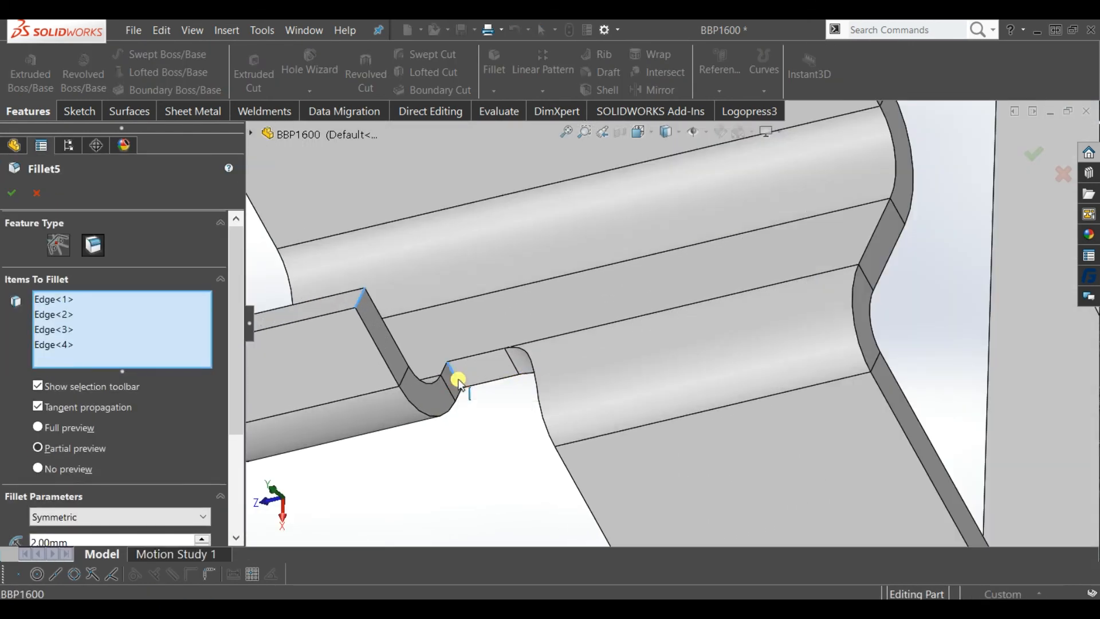
pyautogui.scroll(5, 798, 432)
pyautogui.scroll(-6, 797, 269)
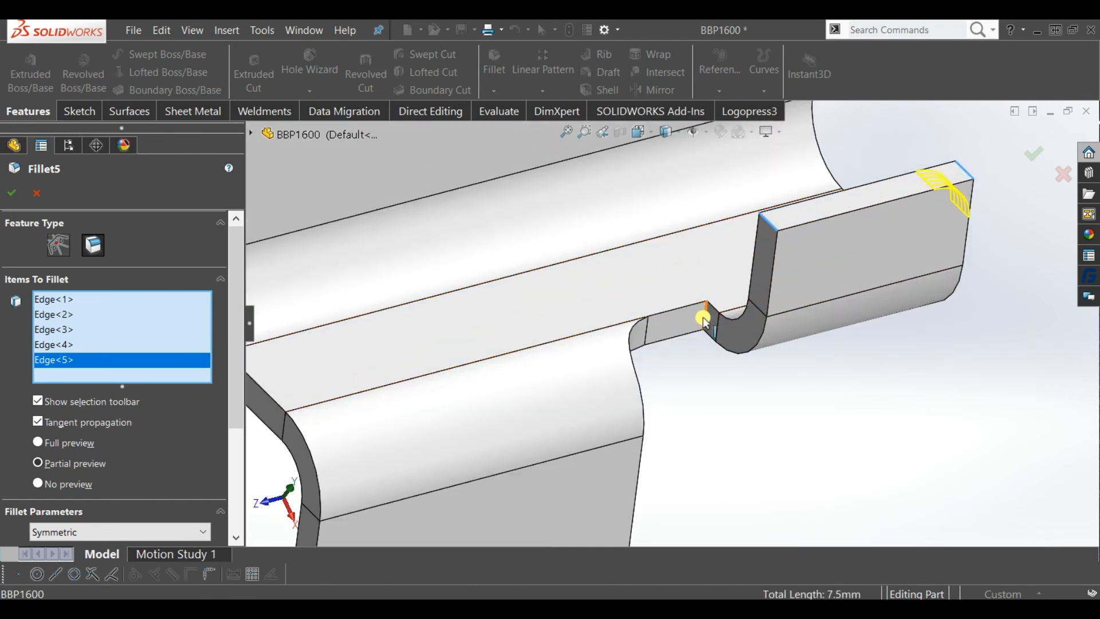
pyautogui.click(705, 323)
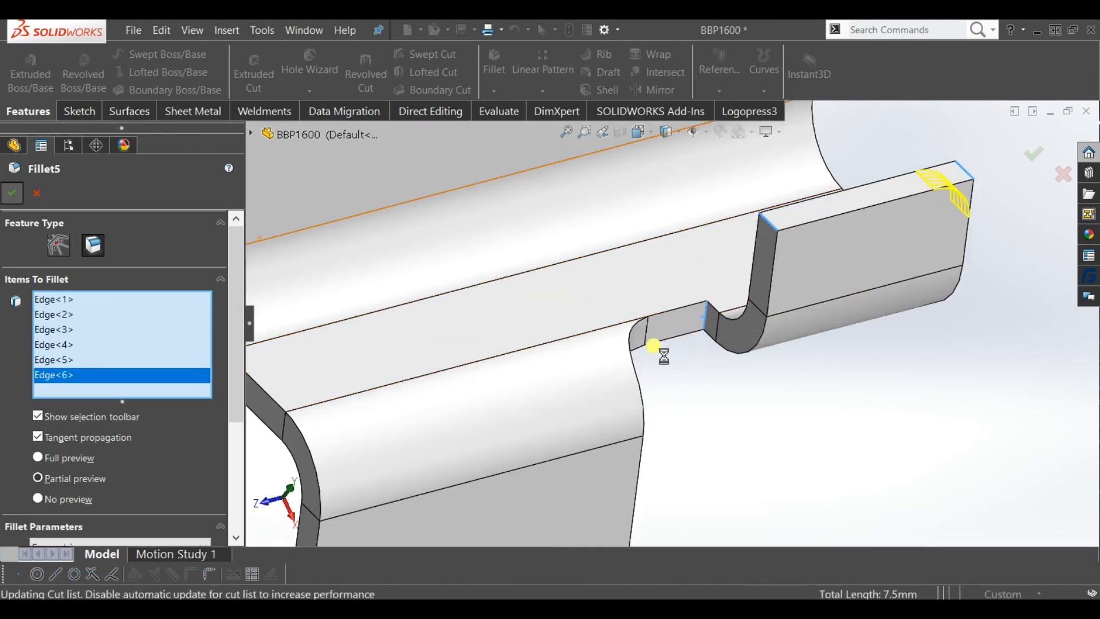
pyautogui.scroll(10, 650, 352)
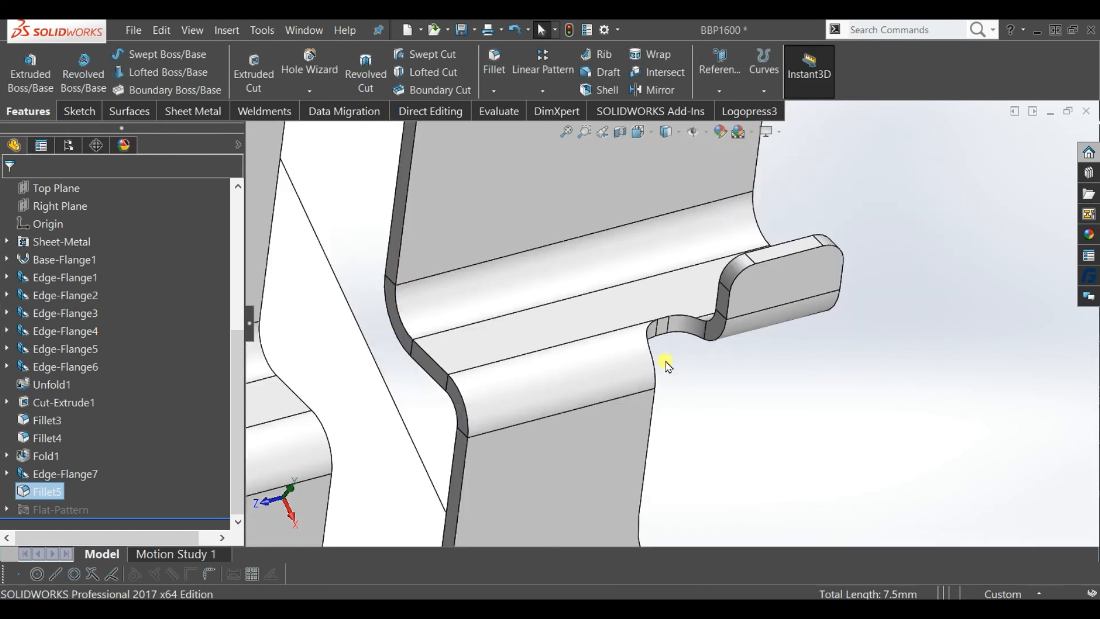
# Step: Edit the earlier 2 mm fillet that rounds the base plate's free corners and remove one of the corner edges from it
pyautogui.moveTo(644, 361); pyautogui.dragTo(758, 293, button='middle')
pyautogui.scroll(-5, 594, 462)
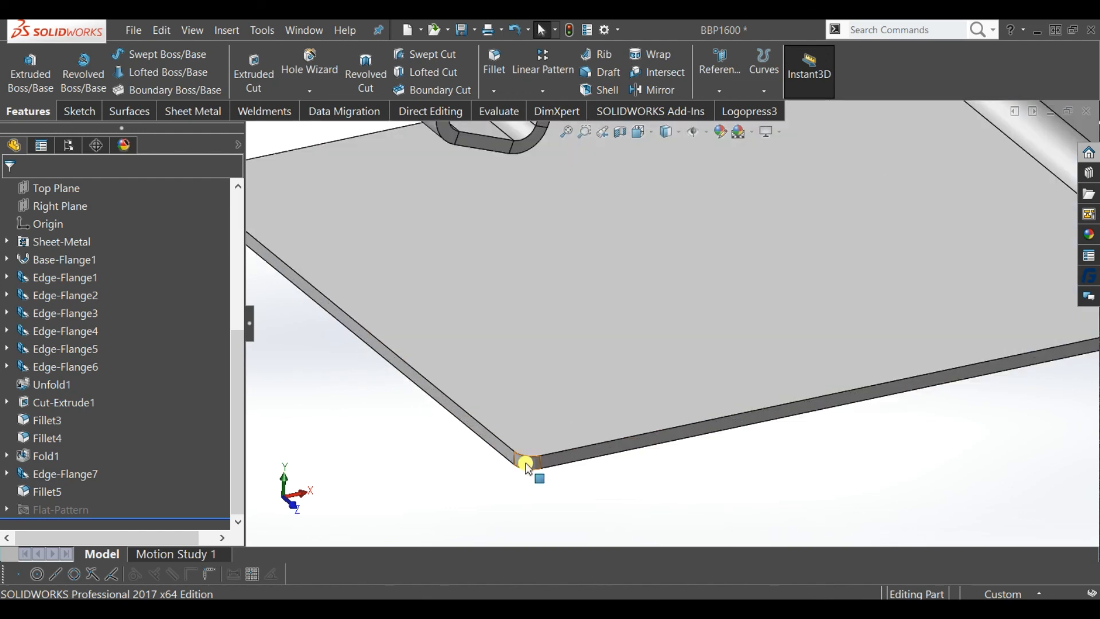
pyautogui.click(527, 463)
pyautogui.click(414, 481)
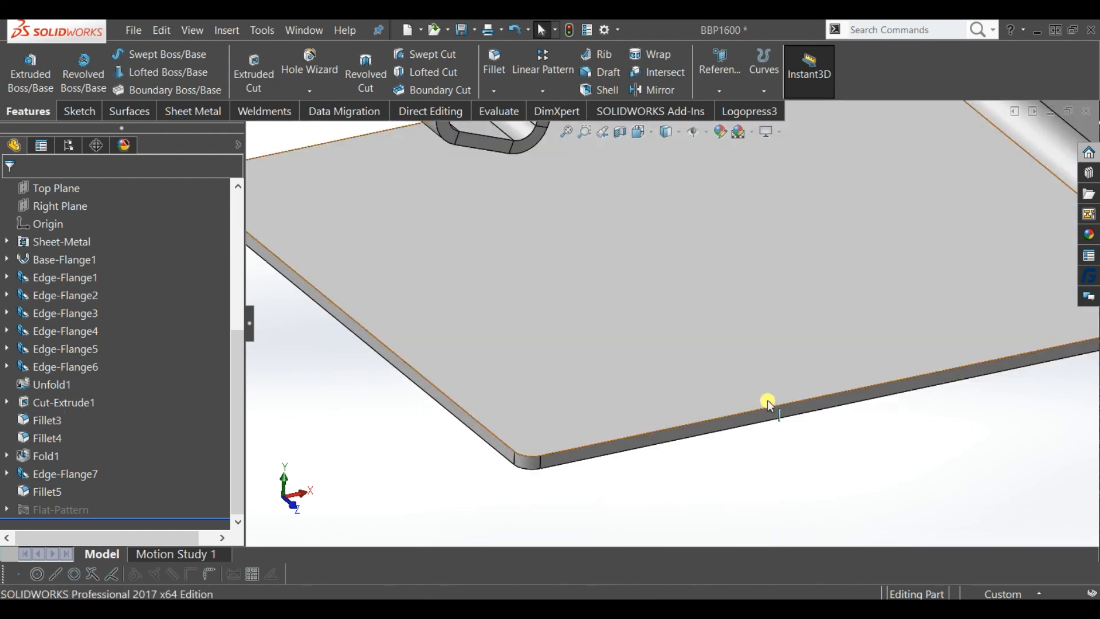
pyautogui.click(43, 420)
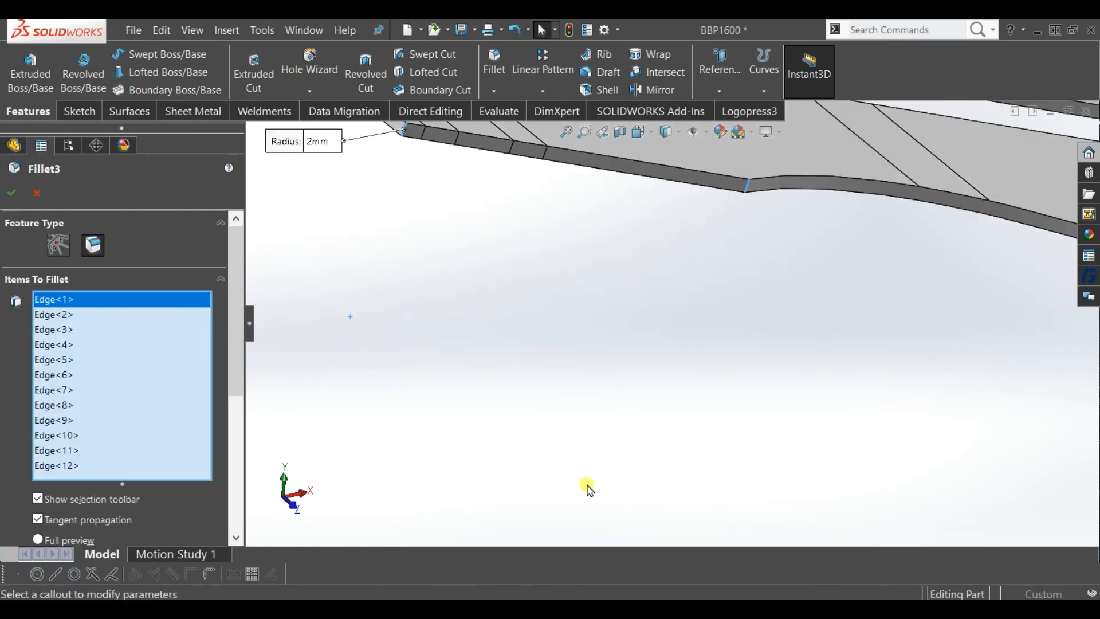
pyautogui.scroll(6, 574, 448)
pyautogui.moveTo(748, 385); pyautogui.dragTo(764, 556, button='middle')
pyautogui.click(729, 524)
# Step: Remove the base plate's other free corner edge from the 2 mm fillet and apply the change
pyautogui.scroll(5, 560, 479)
pyautogui.scroll(-5, 612, 298)
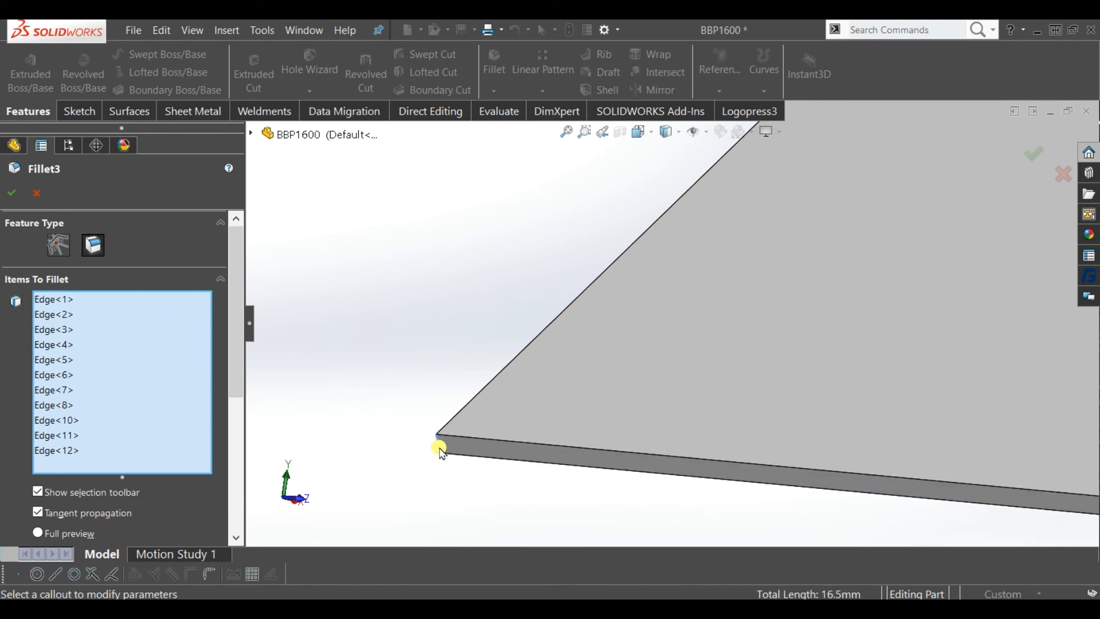
pyautogui.moveTo(454, 469)
pyautogui.mouseDown(button='middle')
pyautogui.moveTo(499, 425)
pyautogui.moveTo(443, 454)
pyautogui.mouseUp(button='middle')
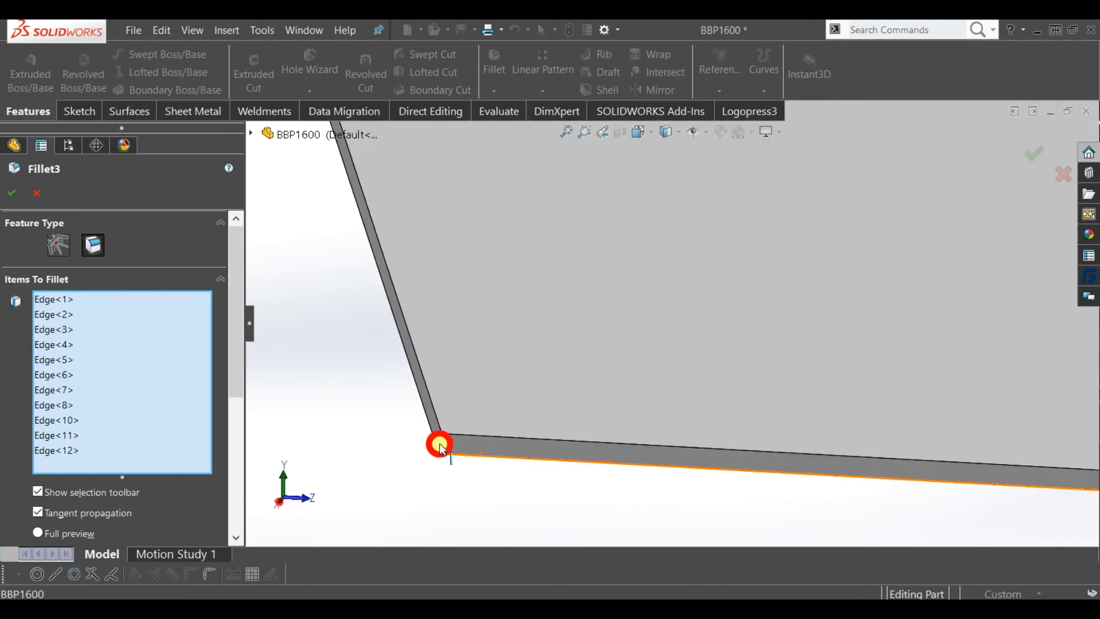
pyautogui.click(441, 449)
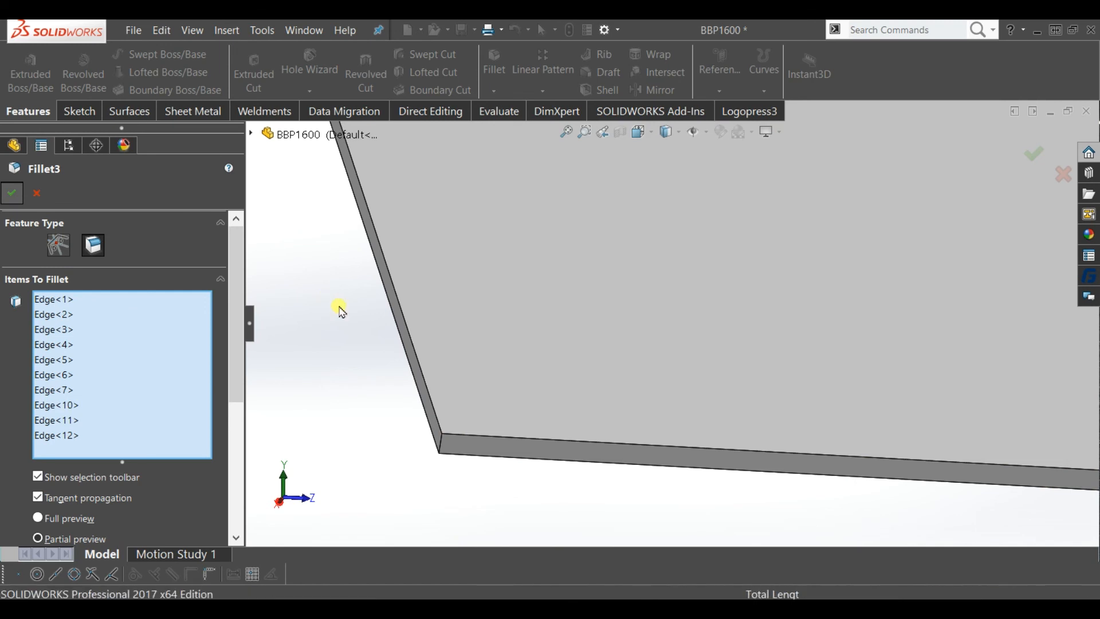
pyautogui.press('Return')
# Step: Apply a symmetric 10 mm fillet to the two free corner edges of the base plate
pyautogui.click(571, 141)
pyautogui.moveTo(636, 458); pyautogui.dragTo(727, 360, button='middle')
pyautogui.scroll(-5, 727, 360)
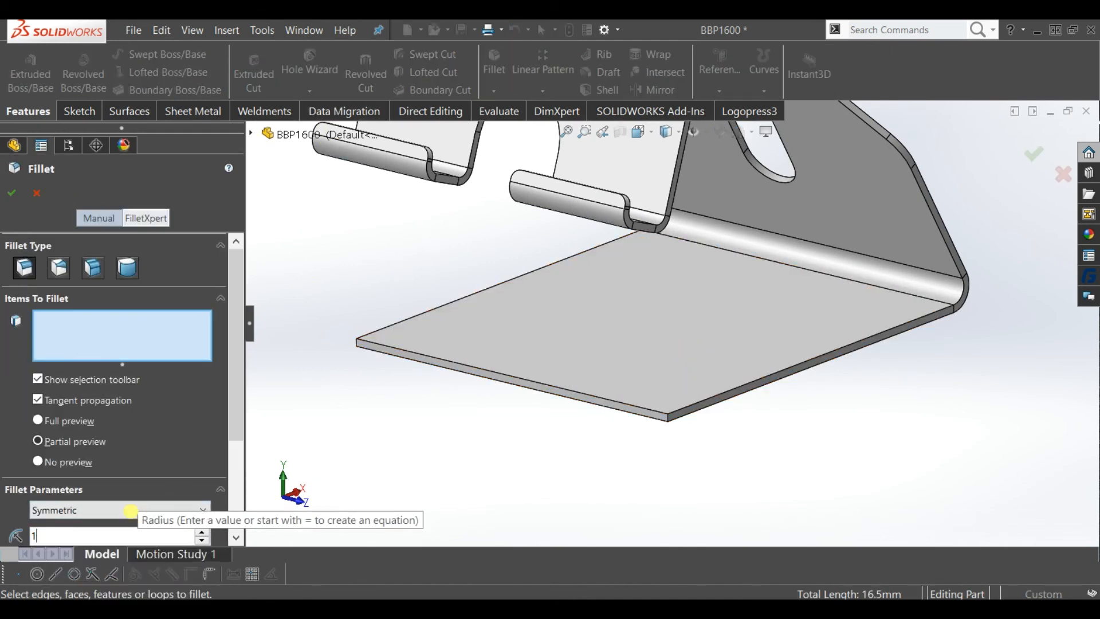
pyautogui.write('0')
pyautogui.click(111, 346)
pyautogui.scroll(-2, 232, 415)
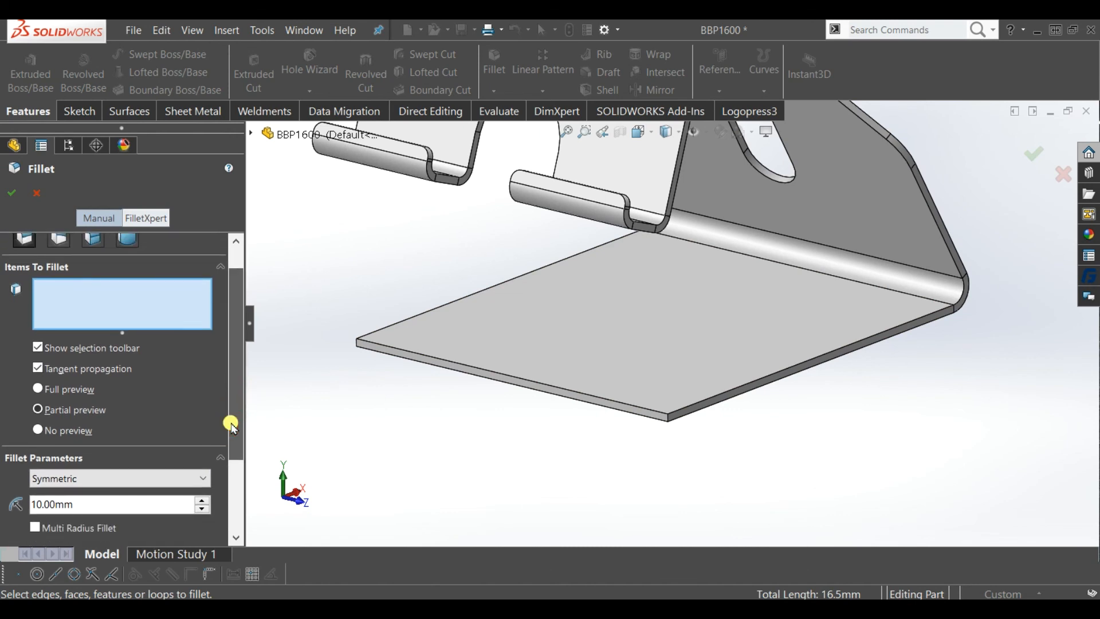
pyautogui.scroll(-5, 669, 423)
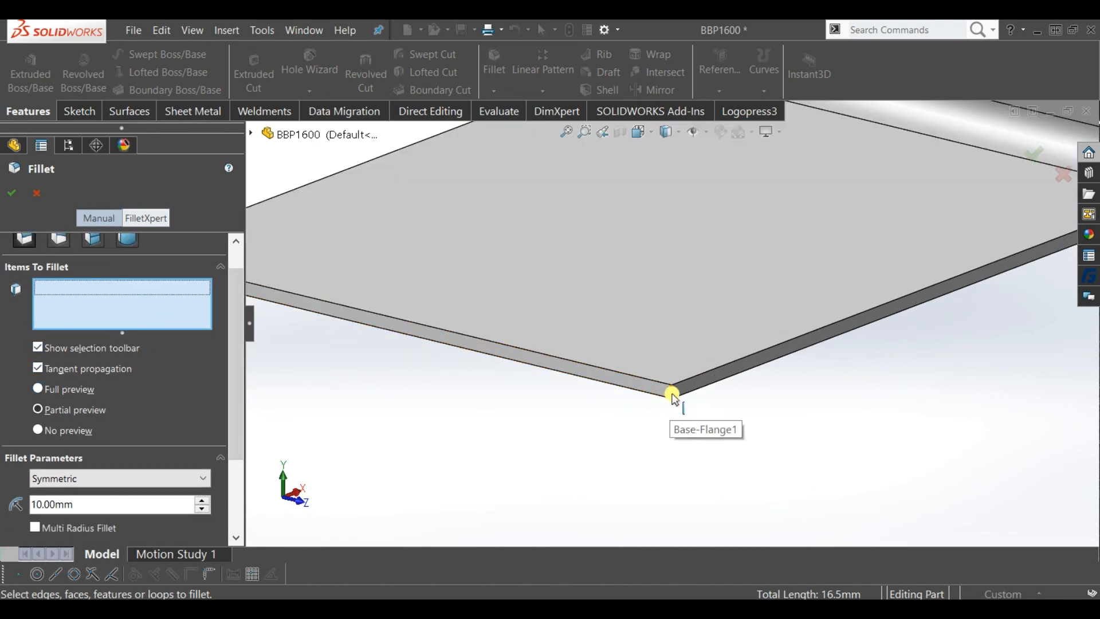
pyautogui.click(672, 396)
pyautogui.scroll(4, 444, 260)
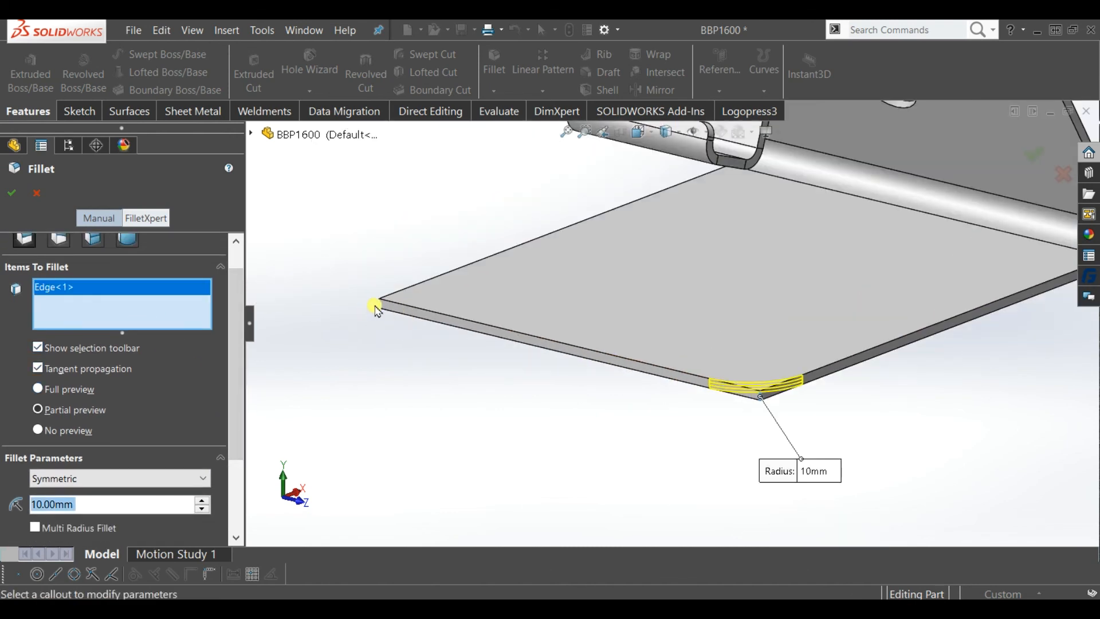
pyautogui.scroll(-4, 375, 309)
pyautogui.click(425, 319)
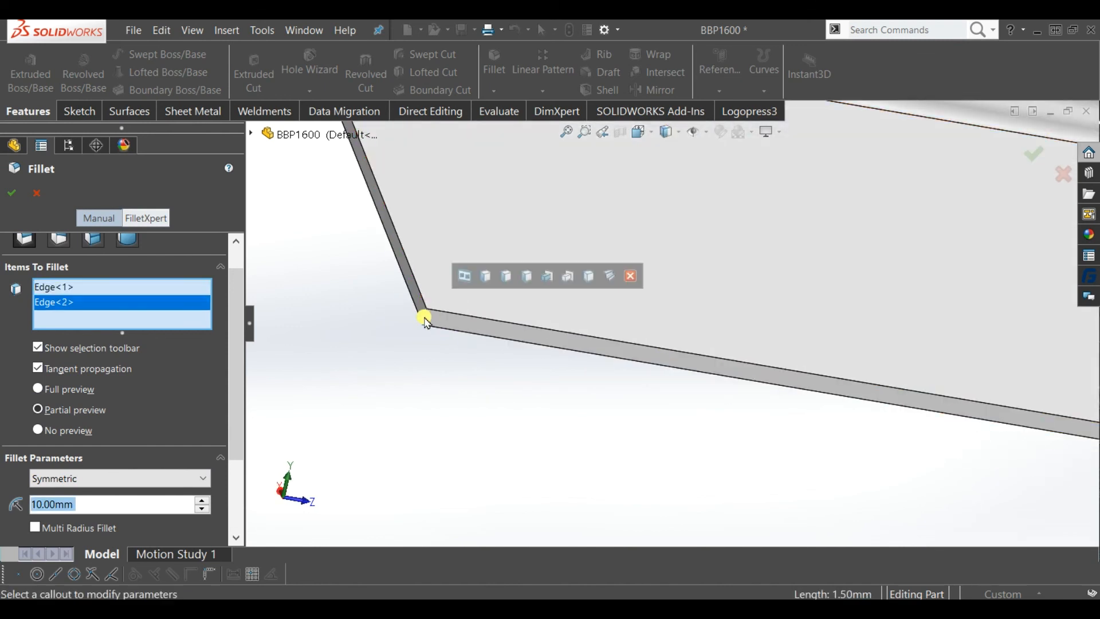
pyautogui.click(11, 195)
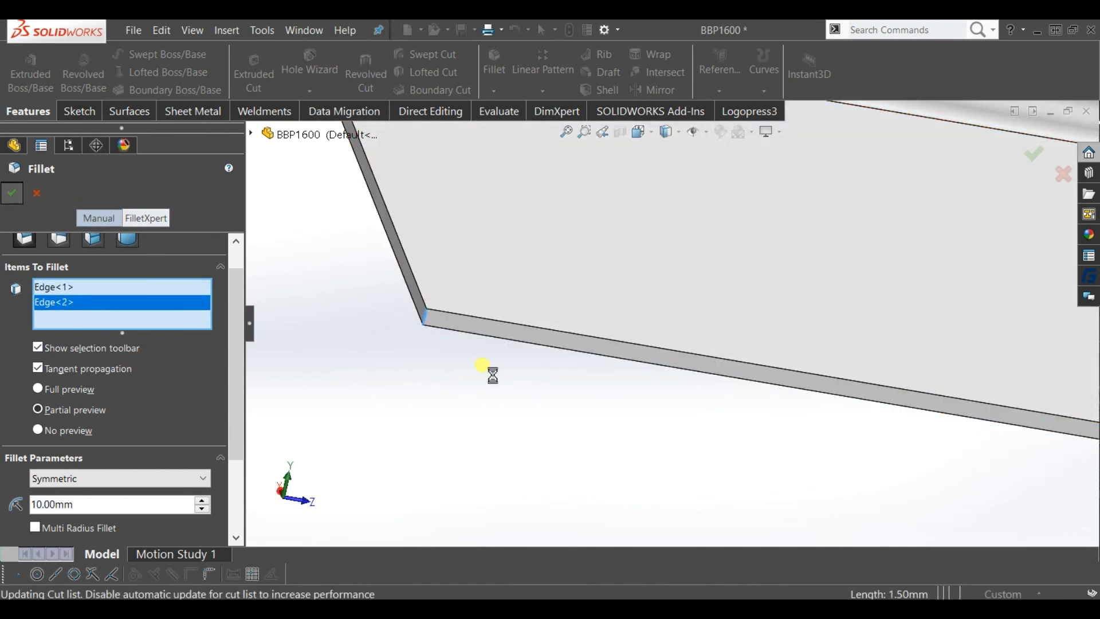
# Step: Flatten the sheet metal stand and examine its blank outline and bend lines from the top view
pyautogui.press('f')
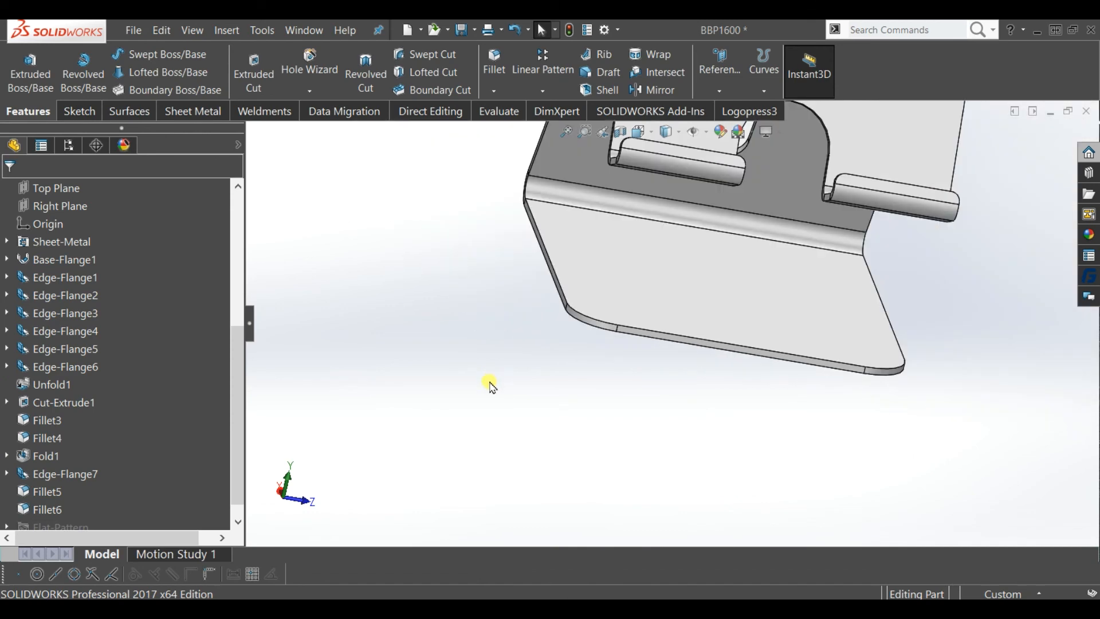
pyautogui.moveTo(723, 220); pyautogui.dragTo(572, 376, button='middle')
pyautogui.press('f')
pyautogui.scroll(3, 766, 299)
pyautogui.moveTo(769, 337); pyautogui.dragTo(714, 249, button='middle')
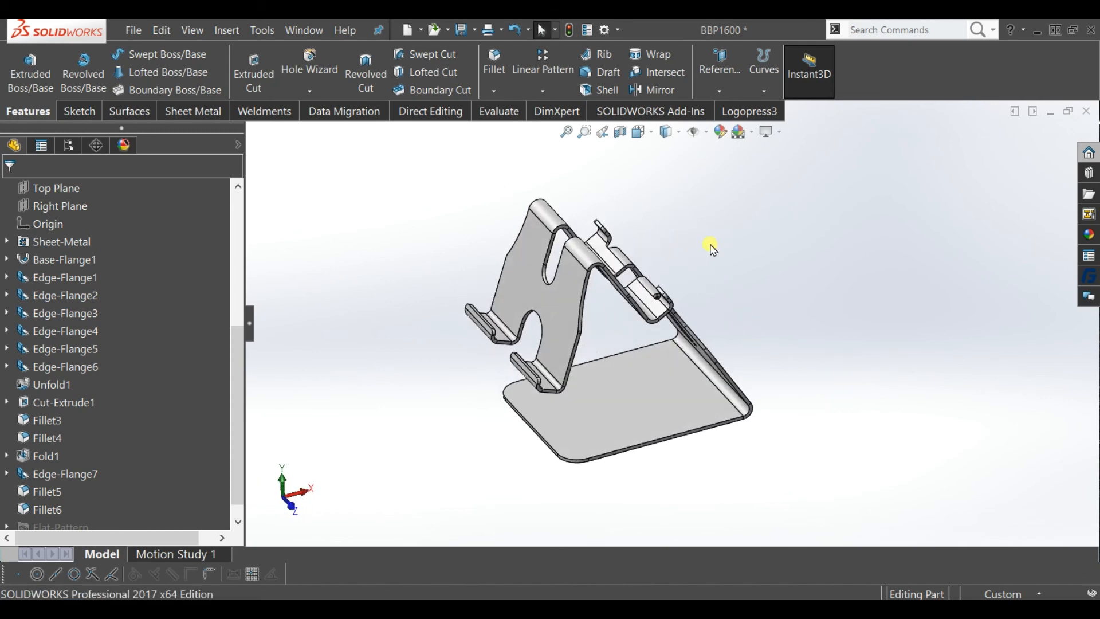
pyautogui.click(211, 117)
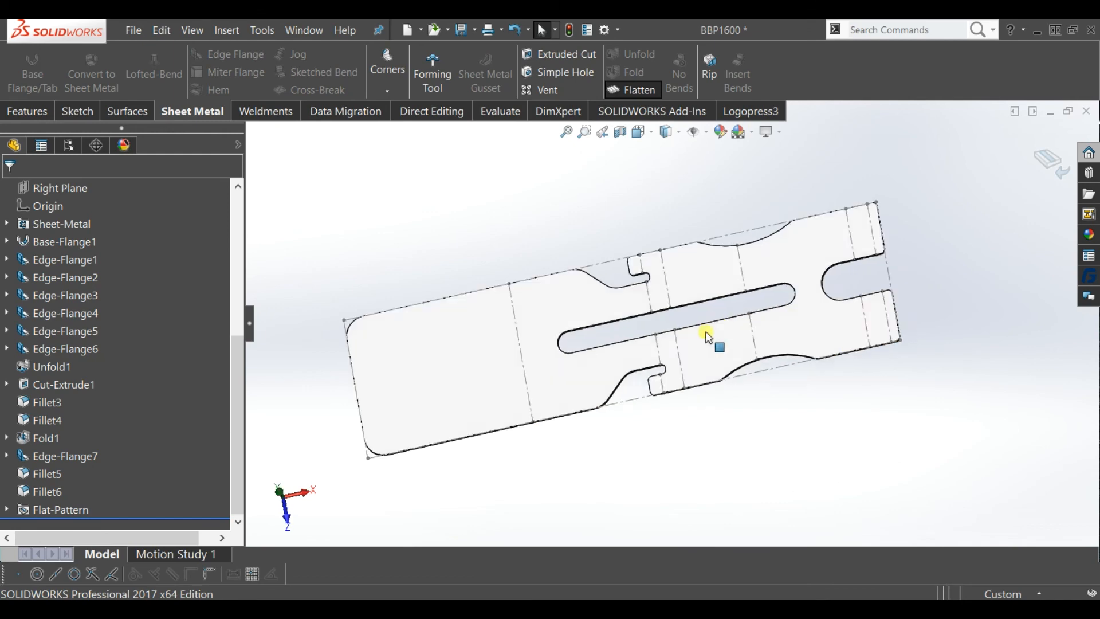
pyautogui.press('space')
pyautogui.click(653, 372)
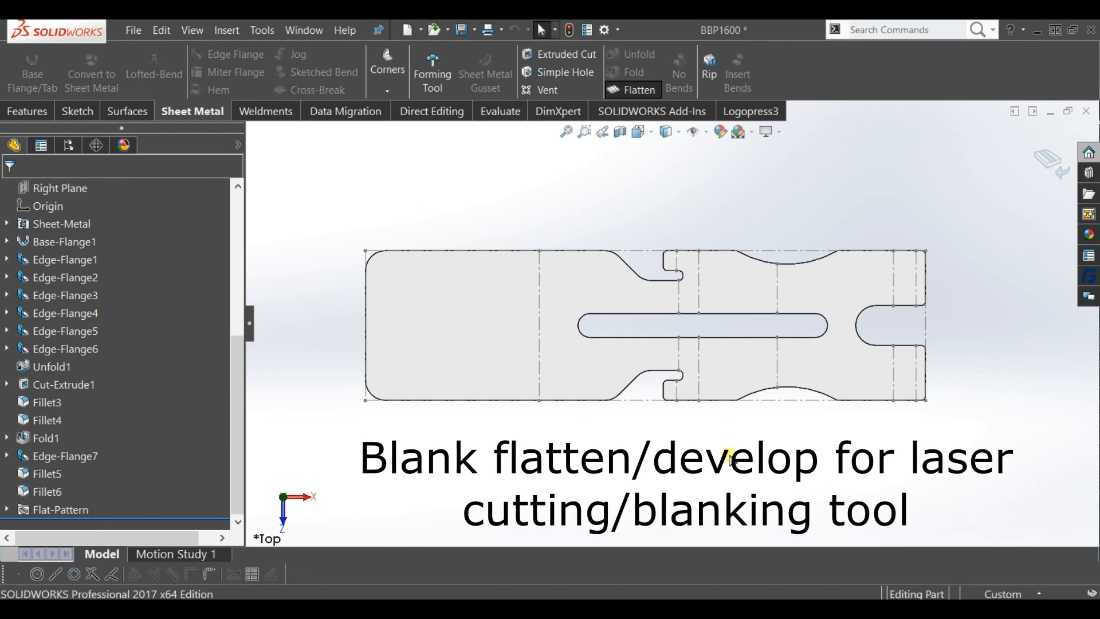
pyautogui.moveTo(727, 451); pyautogui.dragTo(885, 321, button='middle')
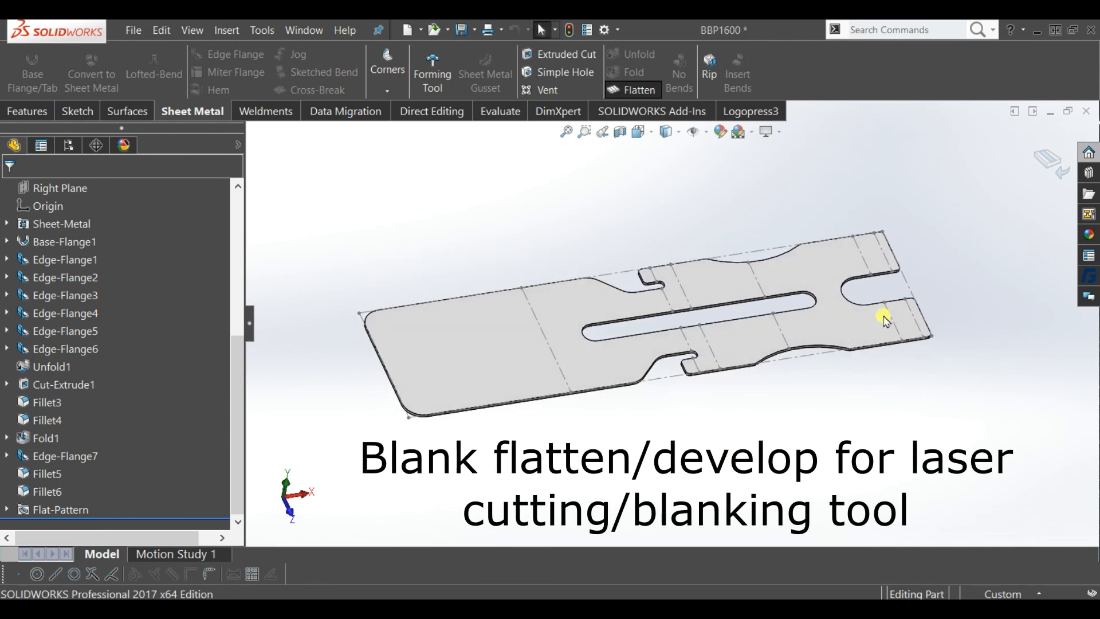
# Step: Exit the flat pattern and inspect the refolded phone stand
pyautogui.click(1046, 166)
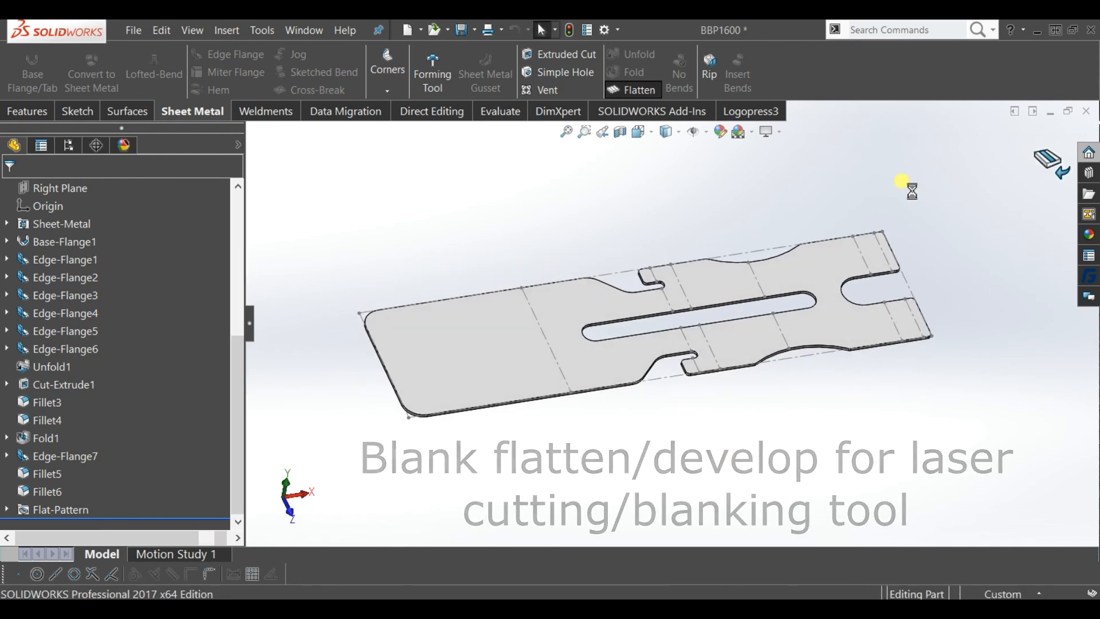
pyautogui.moveTo(915, 197); pyautogui.dragTo(453, 342, button='middle')
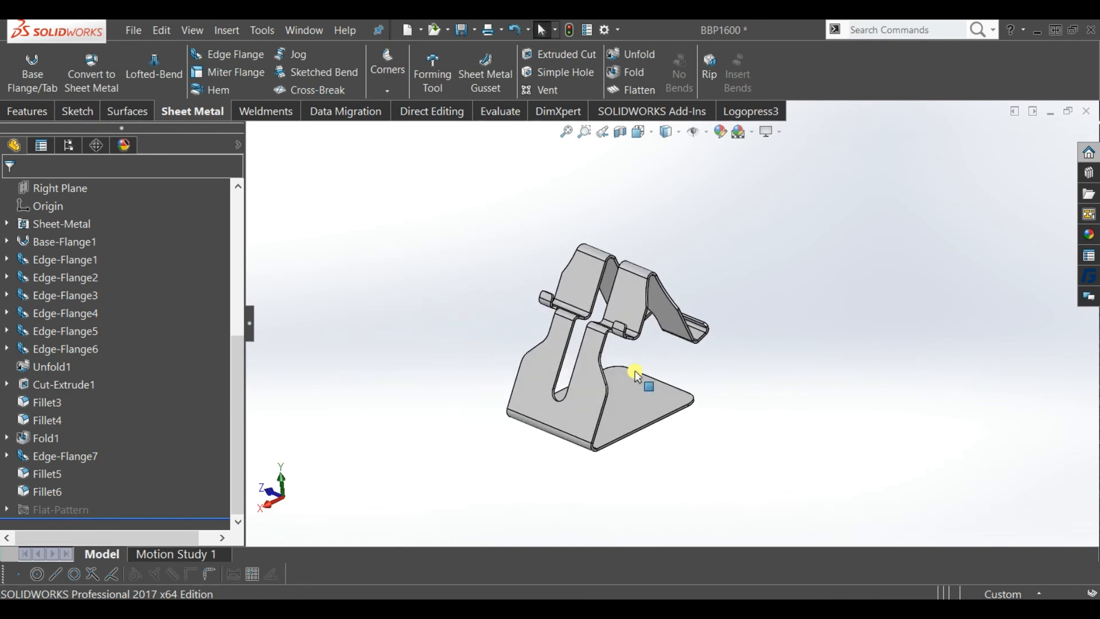
pyautogui.scroll(-2, 636, 372)
pyautogui.scroll(-1, 573, 353)
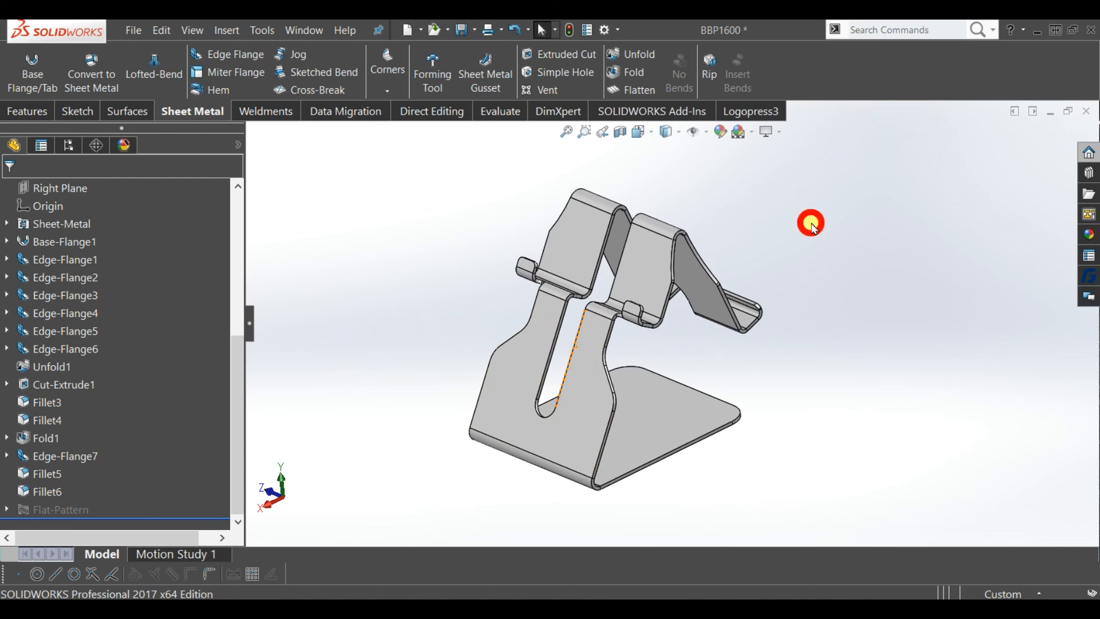
pyautogui.scroll(1, 677, 235)
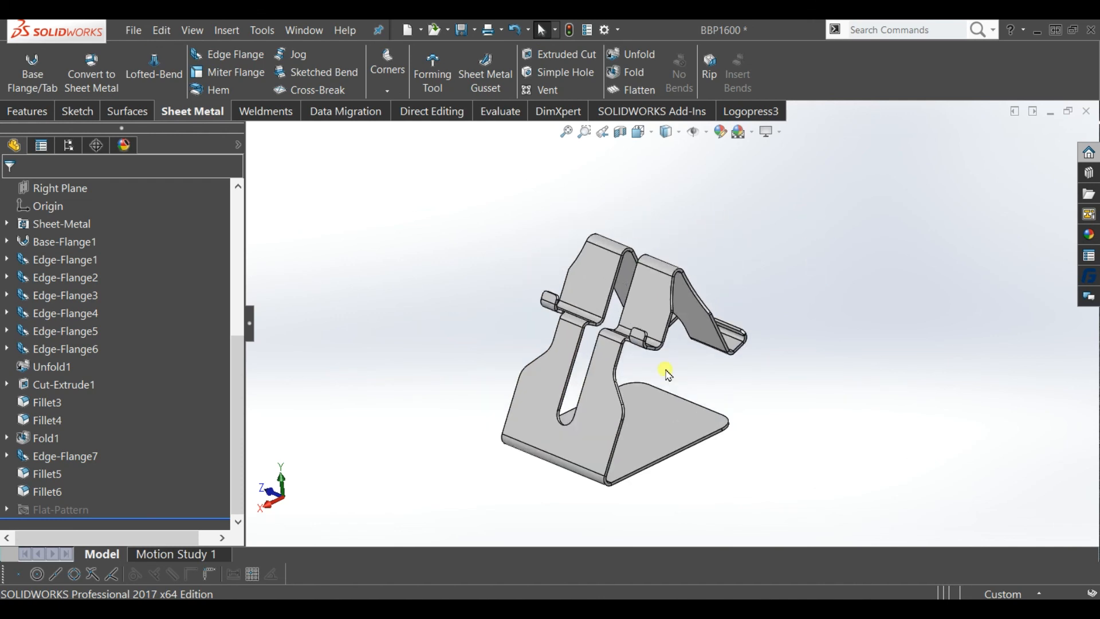
# Step: Apply the Reflective Floor Black studio scene to the model view
pyautogui.click(1089, 234)
pyautogui.click(902, 153)
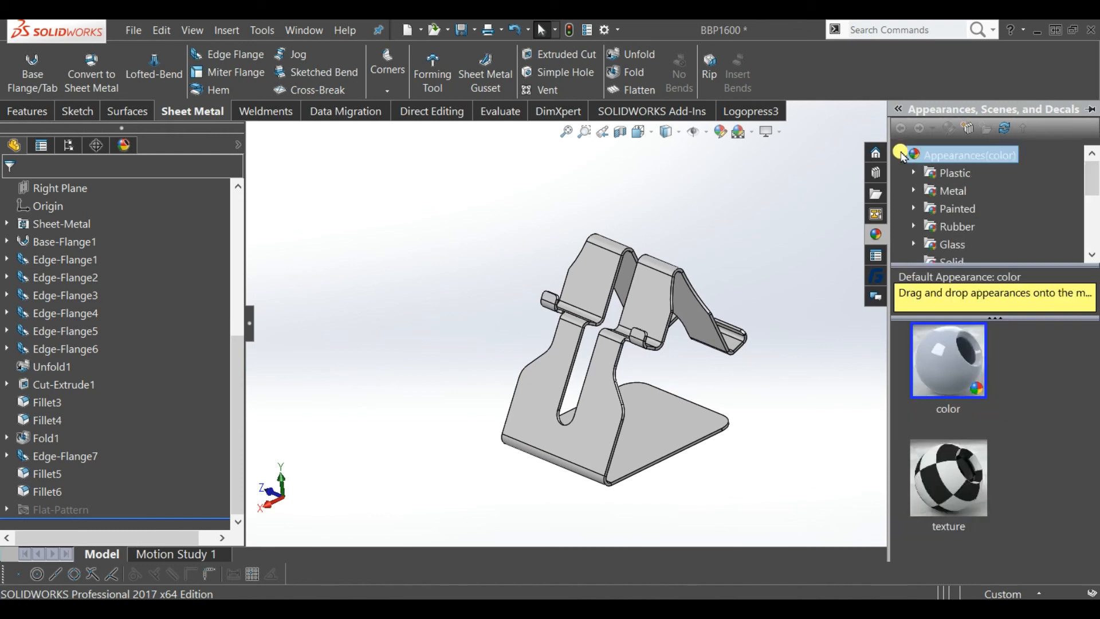
pyautogui.click(902, 155)
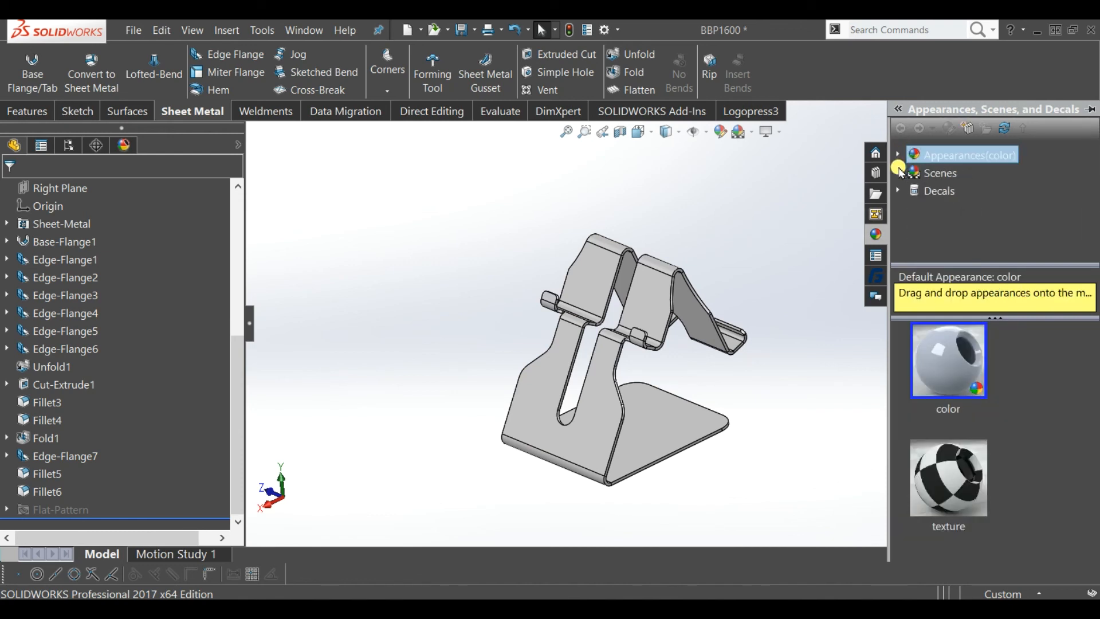
pyautogui.click(898, 172)
pyautogui.moveTo(948, 361); pyautogui.dragTo(842, 418)
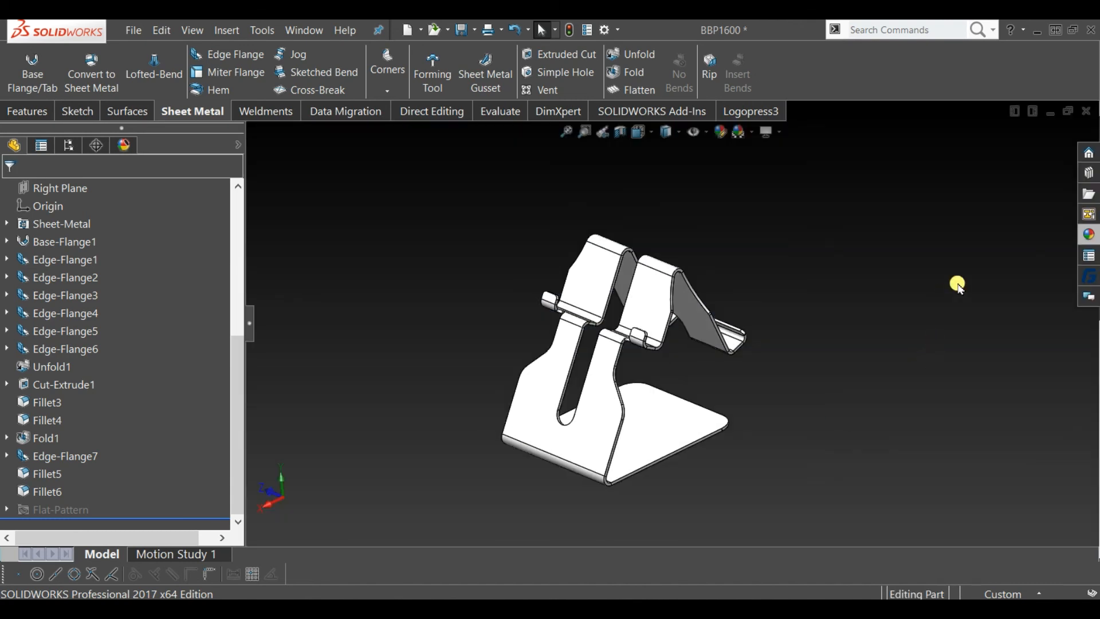
# Step: Apply the polished copper metal appearance to the whole part
pyautogui.click(1090, 232)
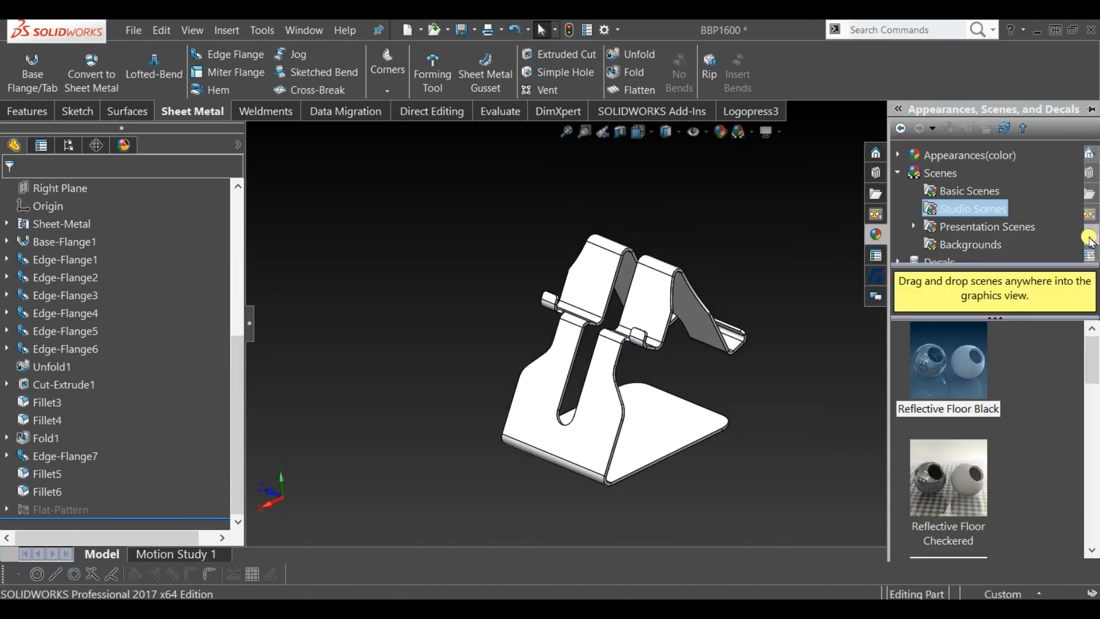
pyautogui.click(897, 154)
pyautogui.click(949, 191)
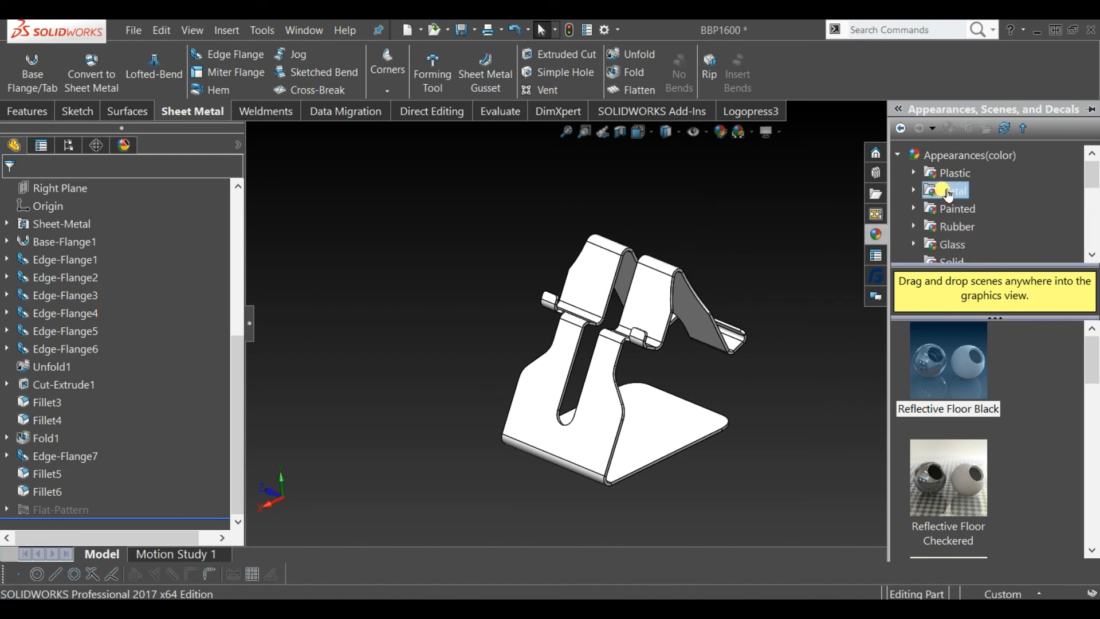
pyautogui.click(914, 192)
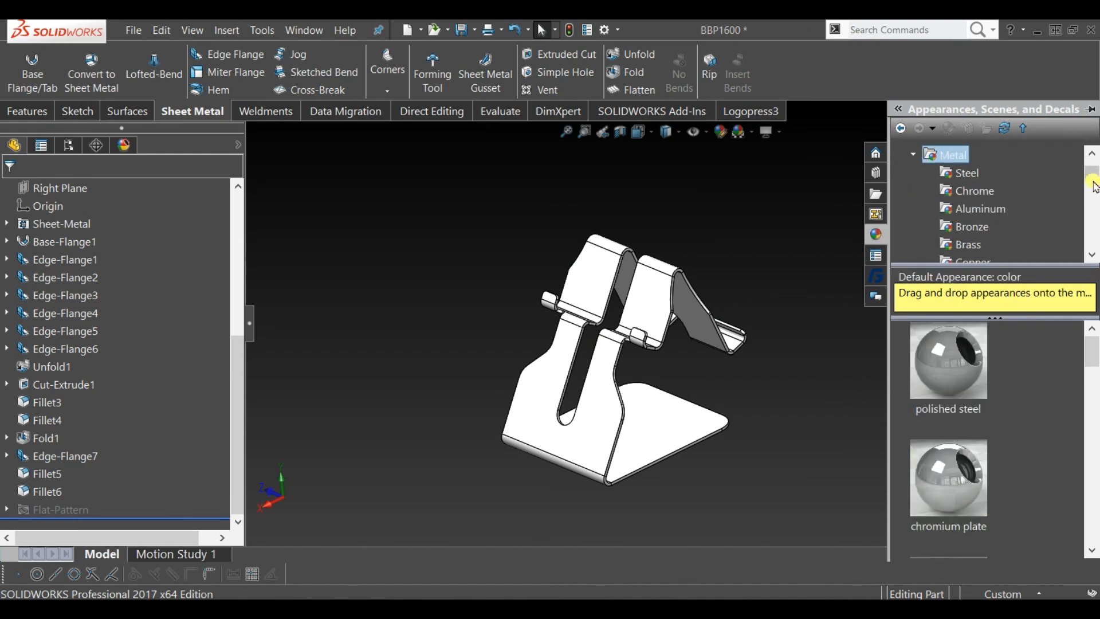
pyautogui.click(981, 245)
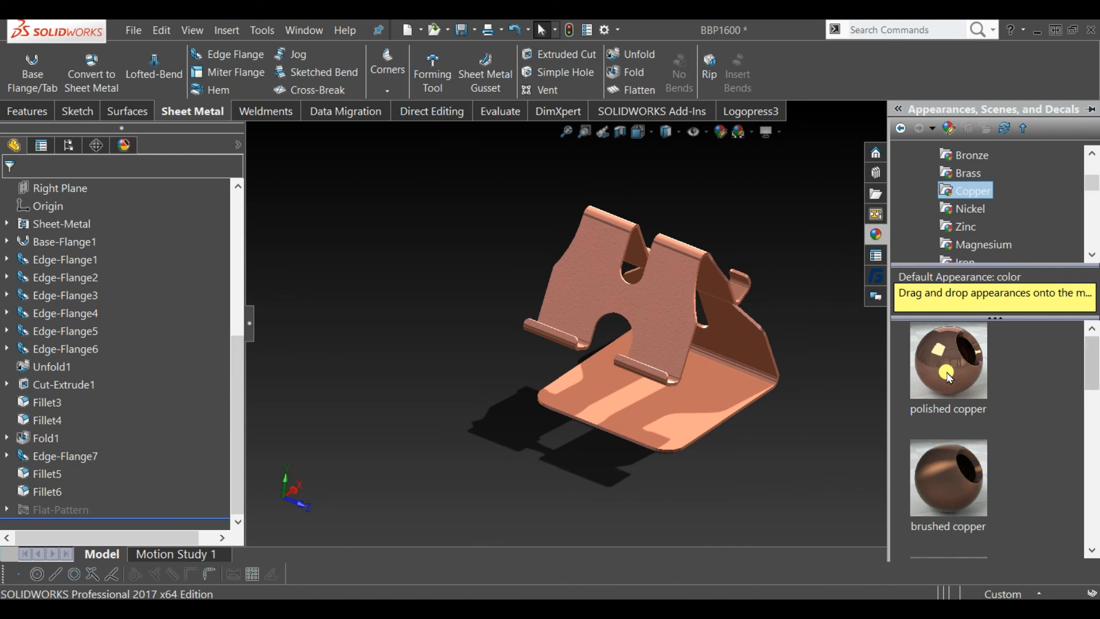
pyautogui.moveTo(949, 378); pyautogui.dragTo(659, 338)
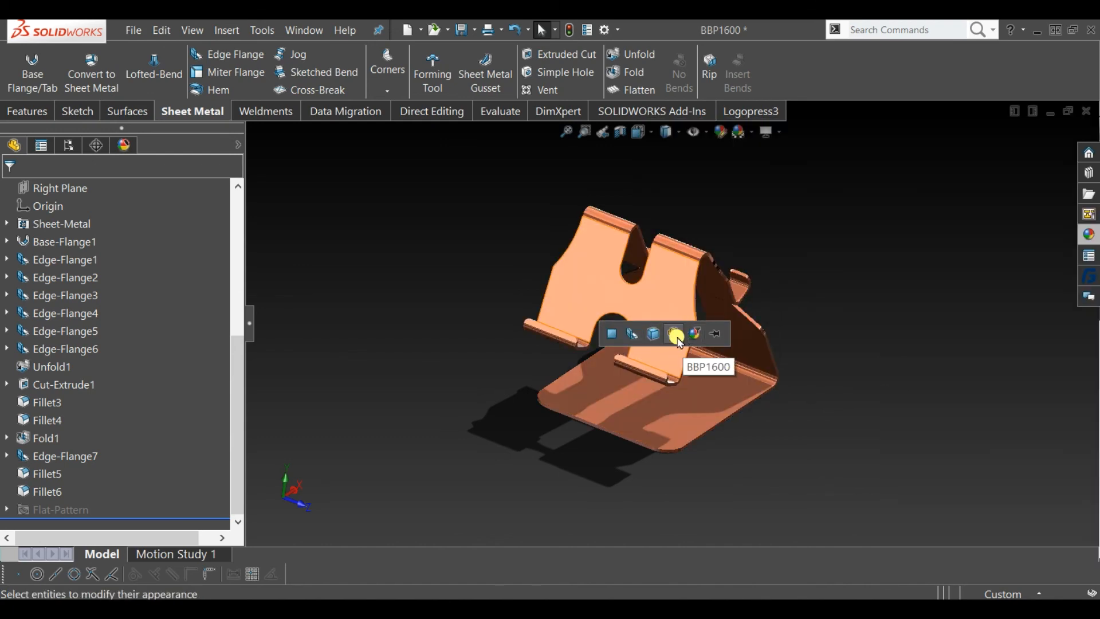
pyautogui.click(677, 338)
pyautogui.moveTo(682, 337); pyautogui.dragTo(683, 297, button='middle')
pyautogui.scroll(-5, 705, 296)
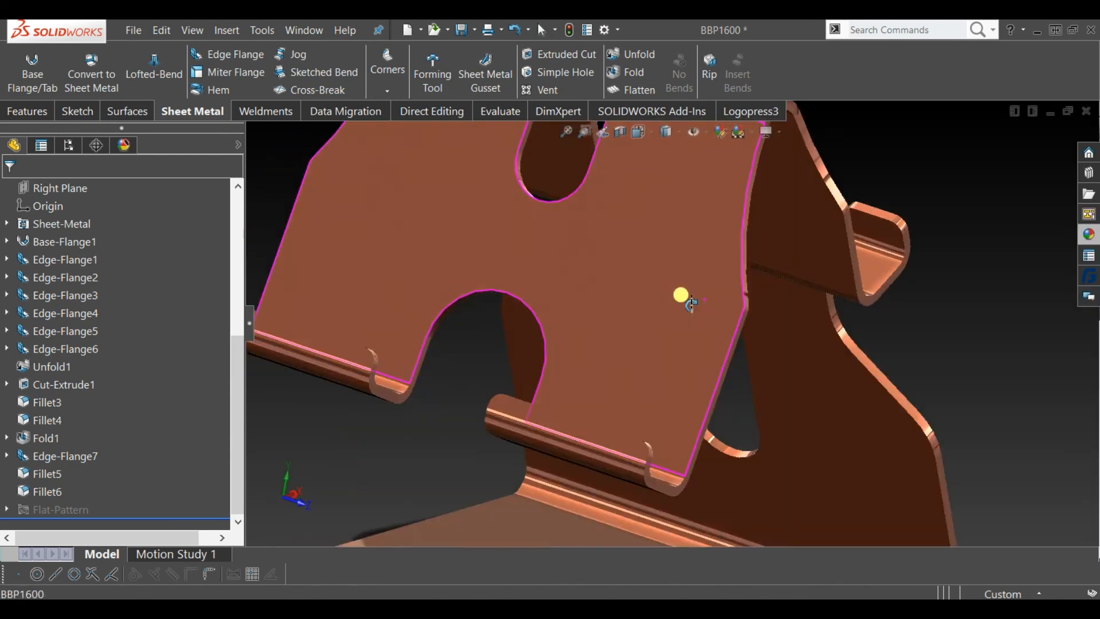
# Step: Apply the brushed copper metal appearance to the phone stand and inspect the finish
pyautogui.scroll(5, 665, 326)
pyautogui.click(1088, 234)
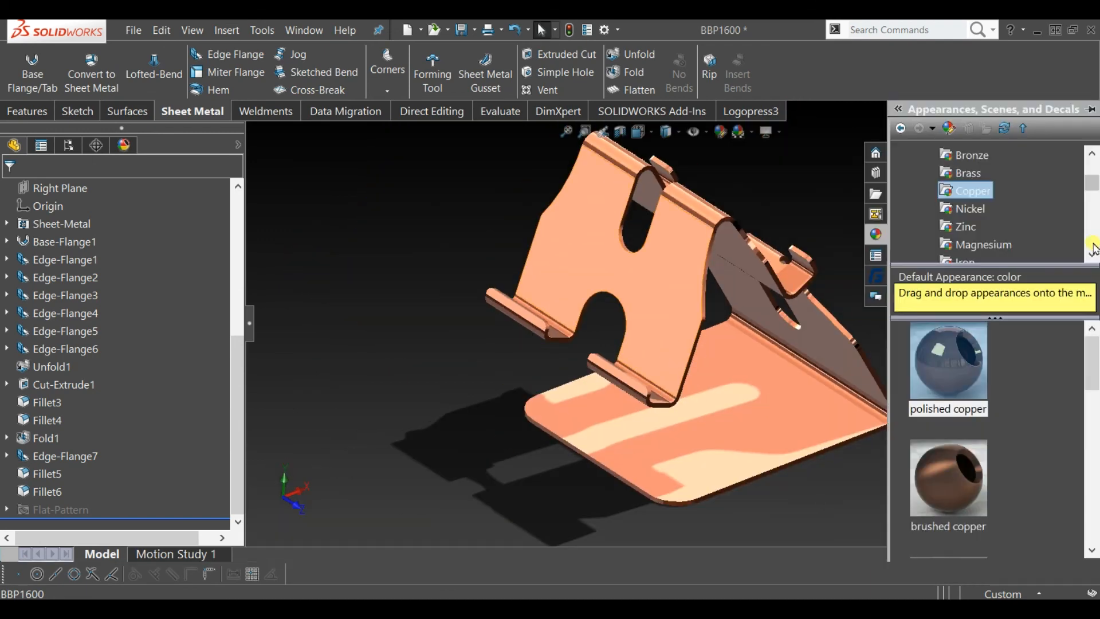
pyautogui.moveTo(969, 484)
pyautogui.mouseDown()
pyautogui.moveTo(774, 405)
pyautogui.moveTo(696, 280)
pyautogui.mouseUp()
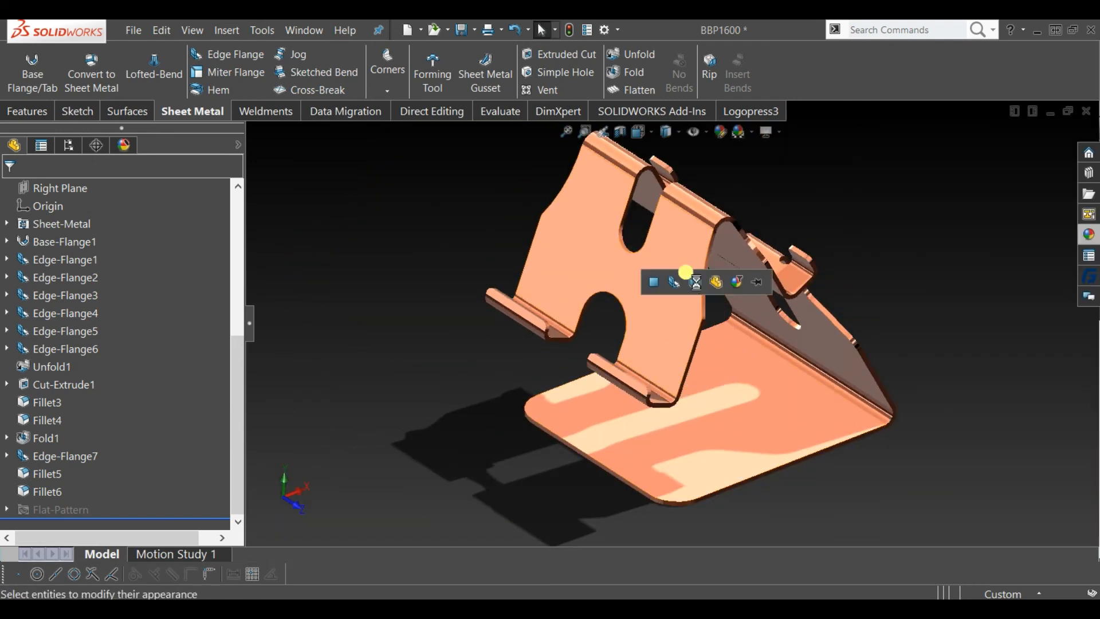
pyautogui.moveTo(872, 360); pyautogui.dragTo(594, 382, button='middle')
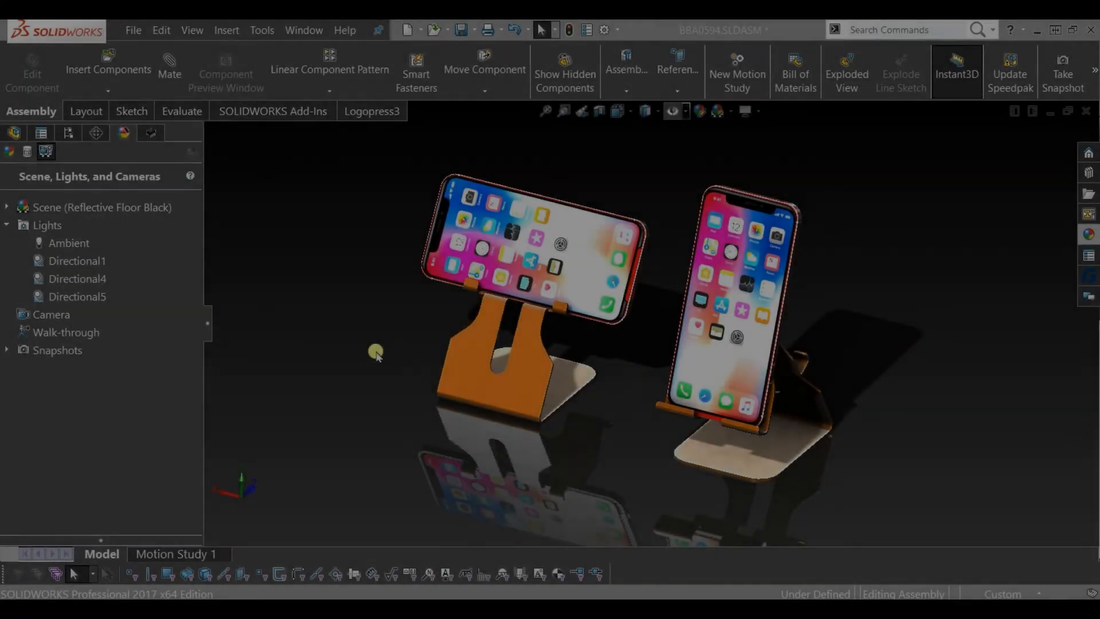
# Step: Examine the assembly from behind, checking how the paired copper stands fit and support the two phones
pyautogui.moveTo(376, 353); pyautogui.dragTo(590, 436, button='middle')
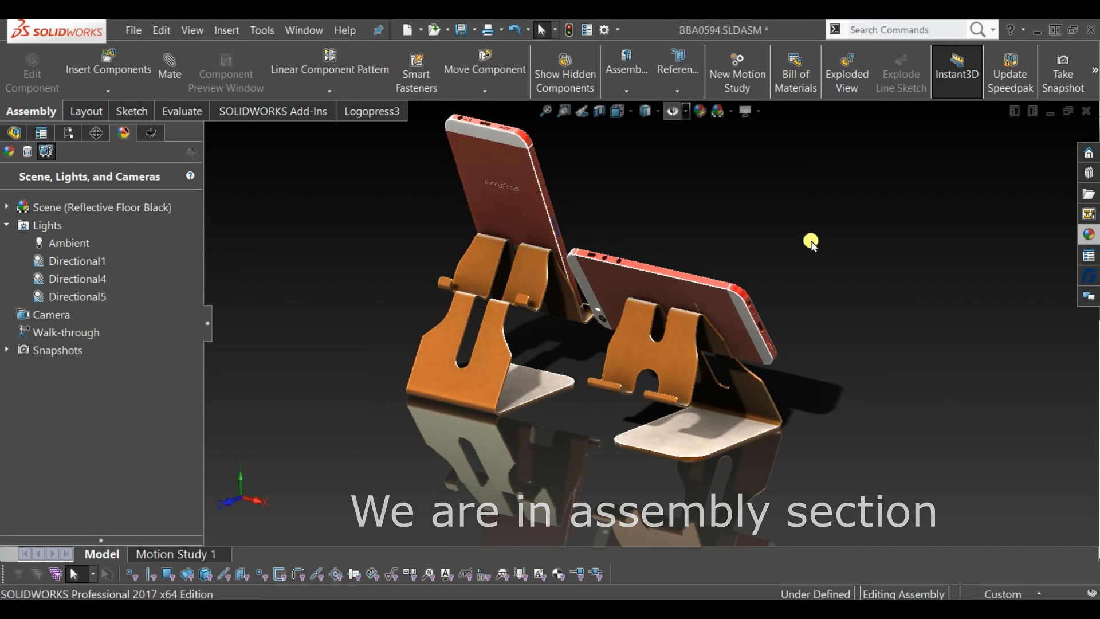
pyautogui.scroll(-2, 565, 364)
pyautogui.scroll(-3, 659, 430)
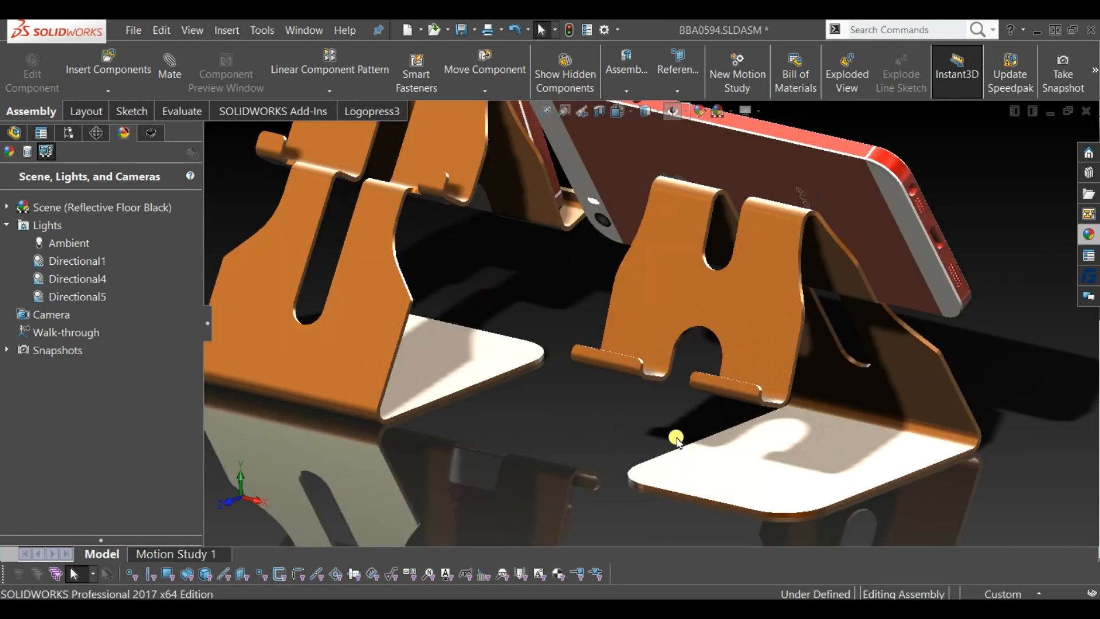
pyautogui.scroll(2, 724, 398)
pyautogui.scroll(2, 509, 409)
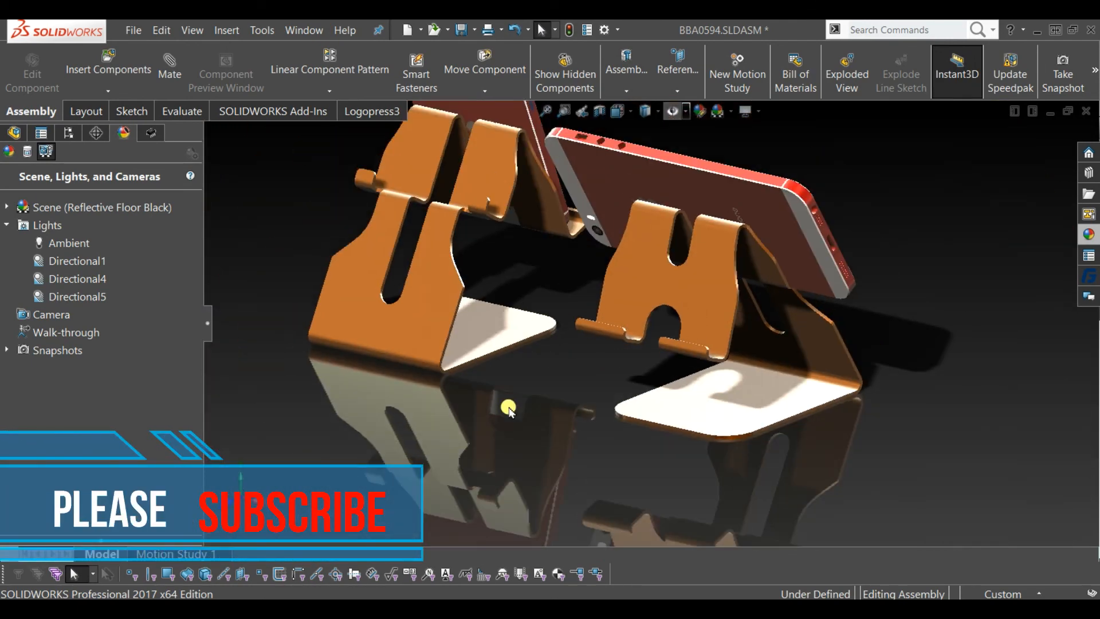
pyautogui.scroll(3, 508, 409)
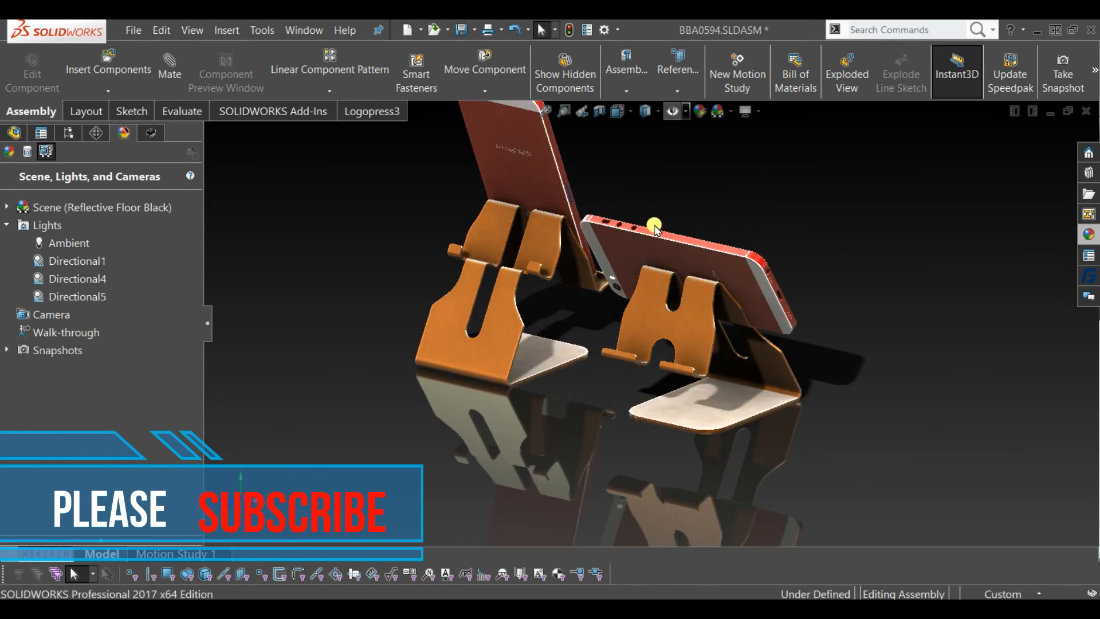
# Step: Examine the landscape and portrait phones resting on their stands from the front of the assembly
pyautogui.moveTo(656, 216); pyautogui.dragTo(568, 486, button='middle')
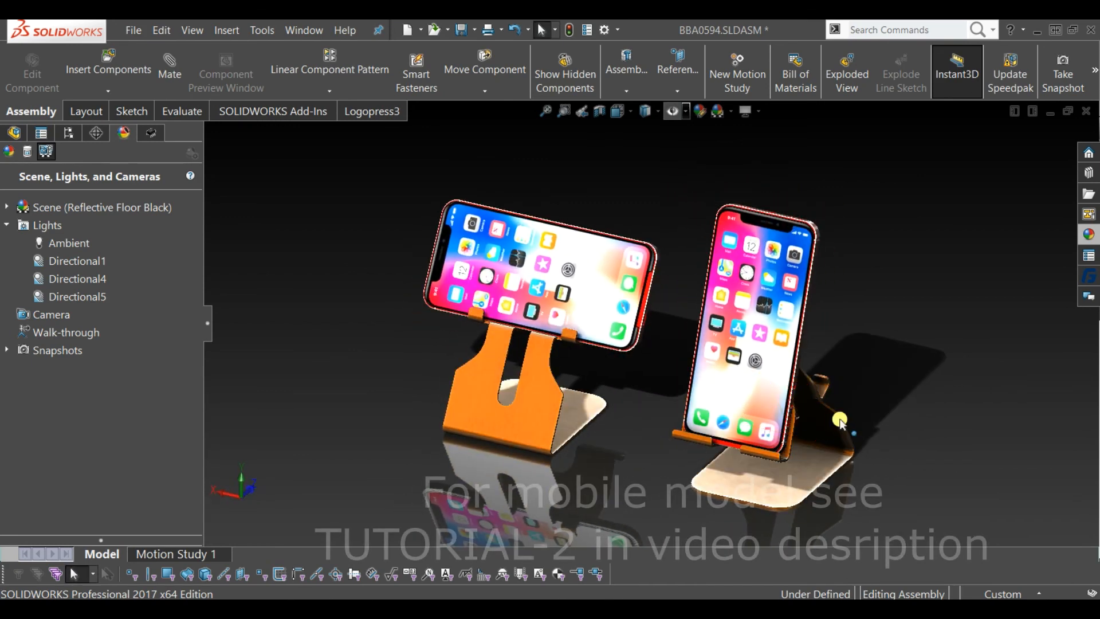
pyautogui.moveTo(825, 400); pyautogui.dragTo(819, 399, button='middle')
pyautogui.scroll(1, 866, 414)
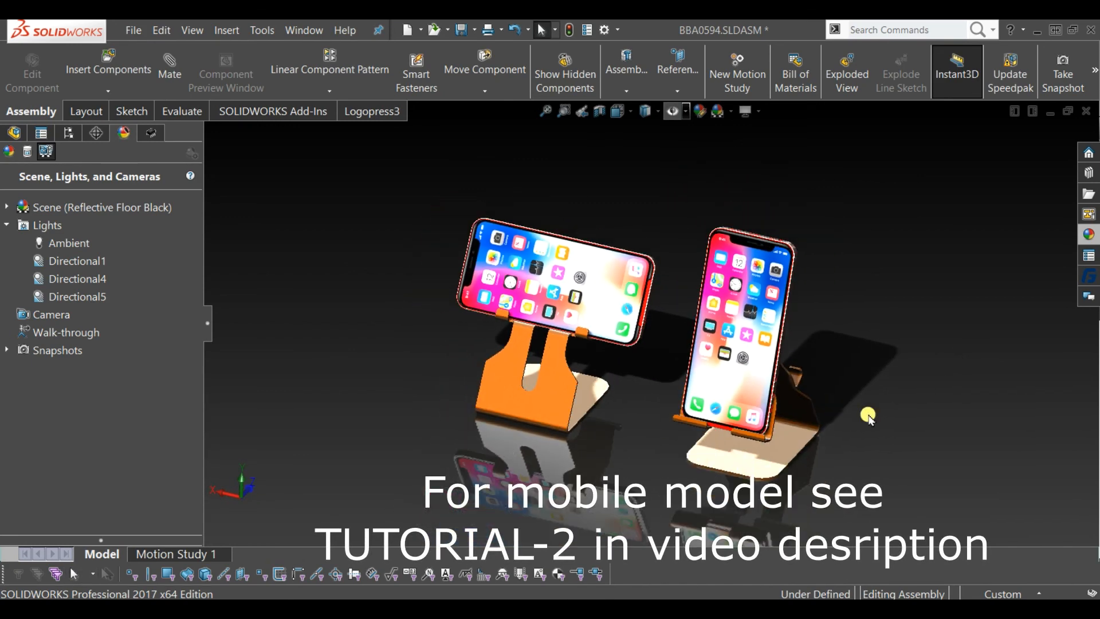
pyautogui.scroll(-1, 867, 415)
pyautogui.scroll(-1, 433, 335)
pyautogui.scroll(1, 584, 358)
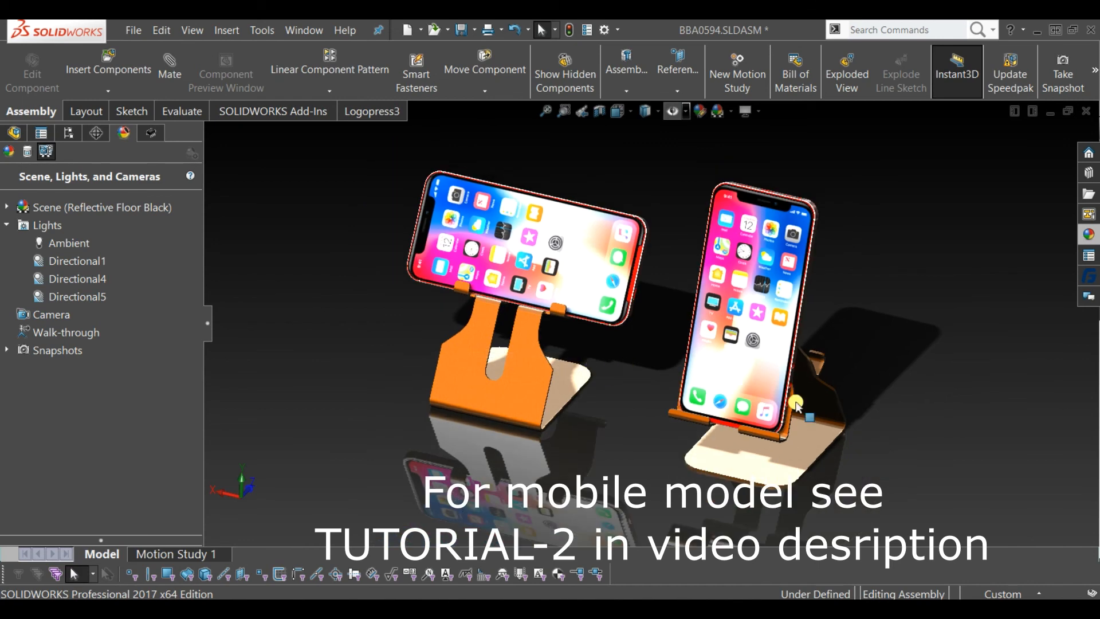
pyautogui.scroll(-1, 940, 358)
pyautogui.scroll(1, 935, 356)
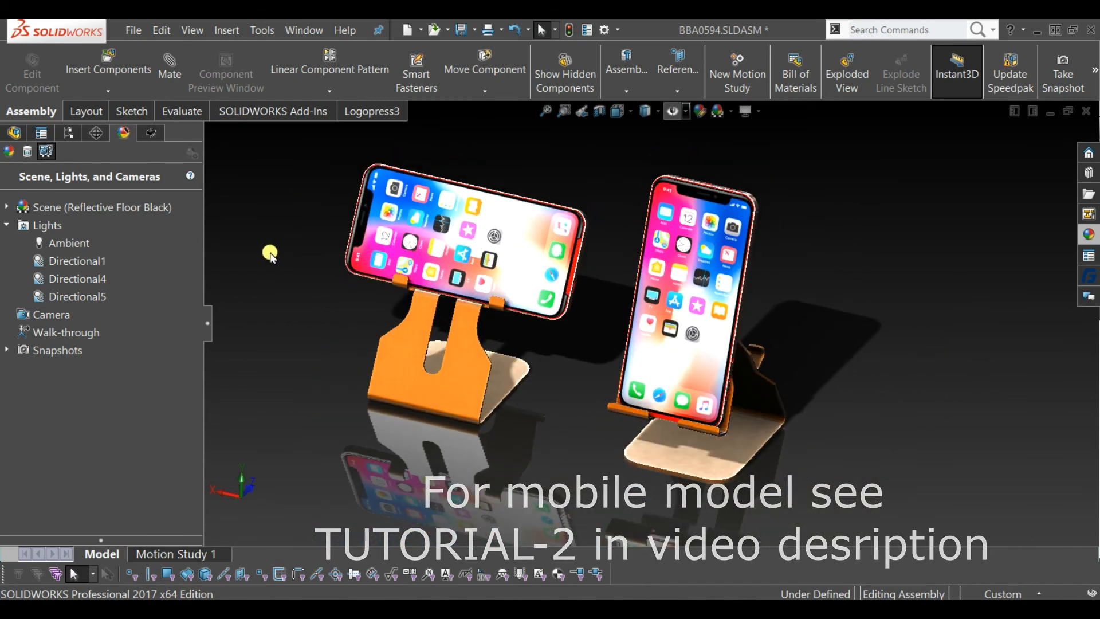
pyautogui.scroll(-1, 271, 254)
pyautogui.scroll(1, 830, 396)
pyautogui.scroll(-1, 901, 374)
pyautogui.scroll(1, 899, 374)
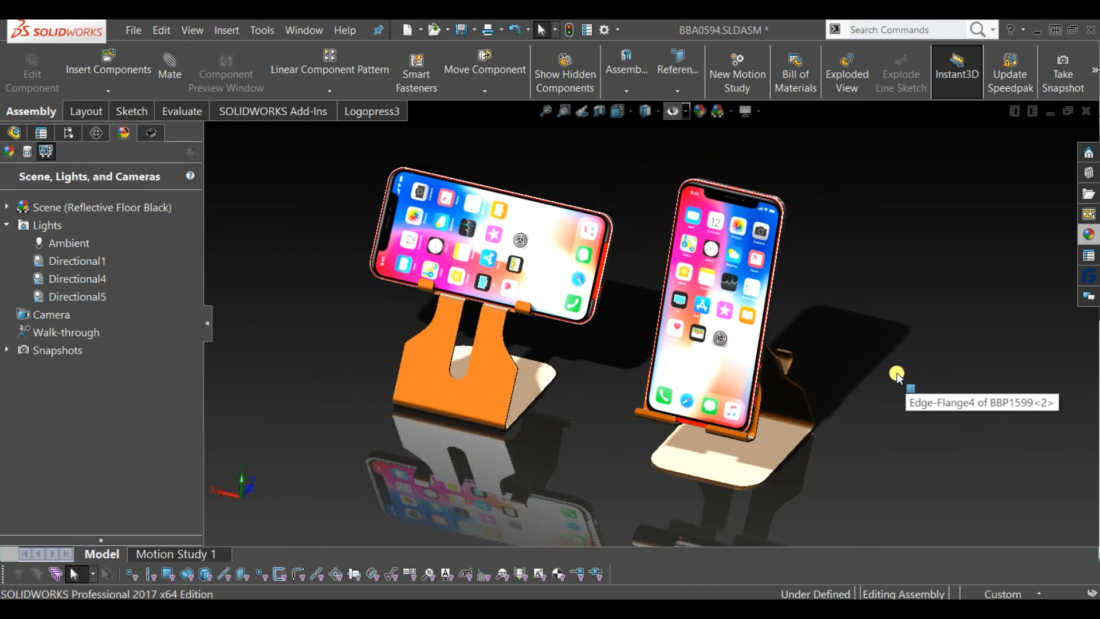